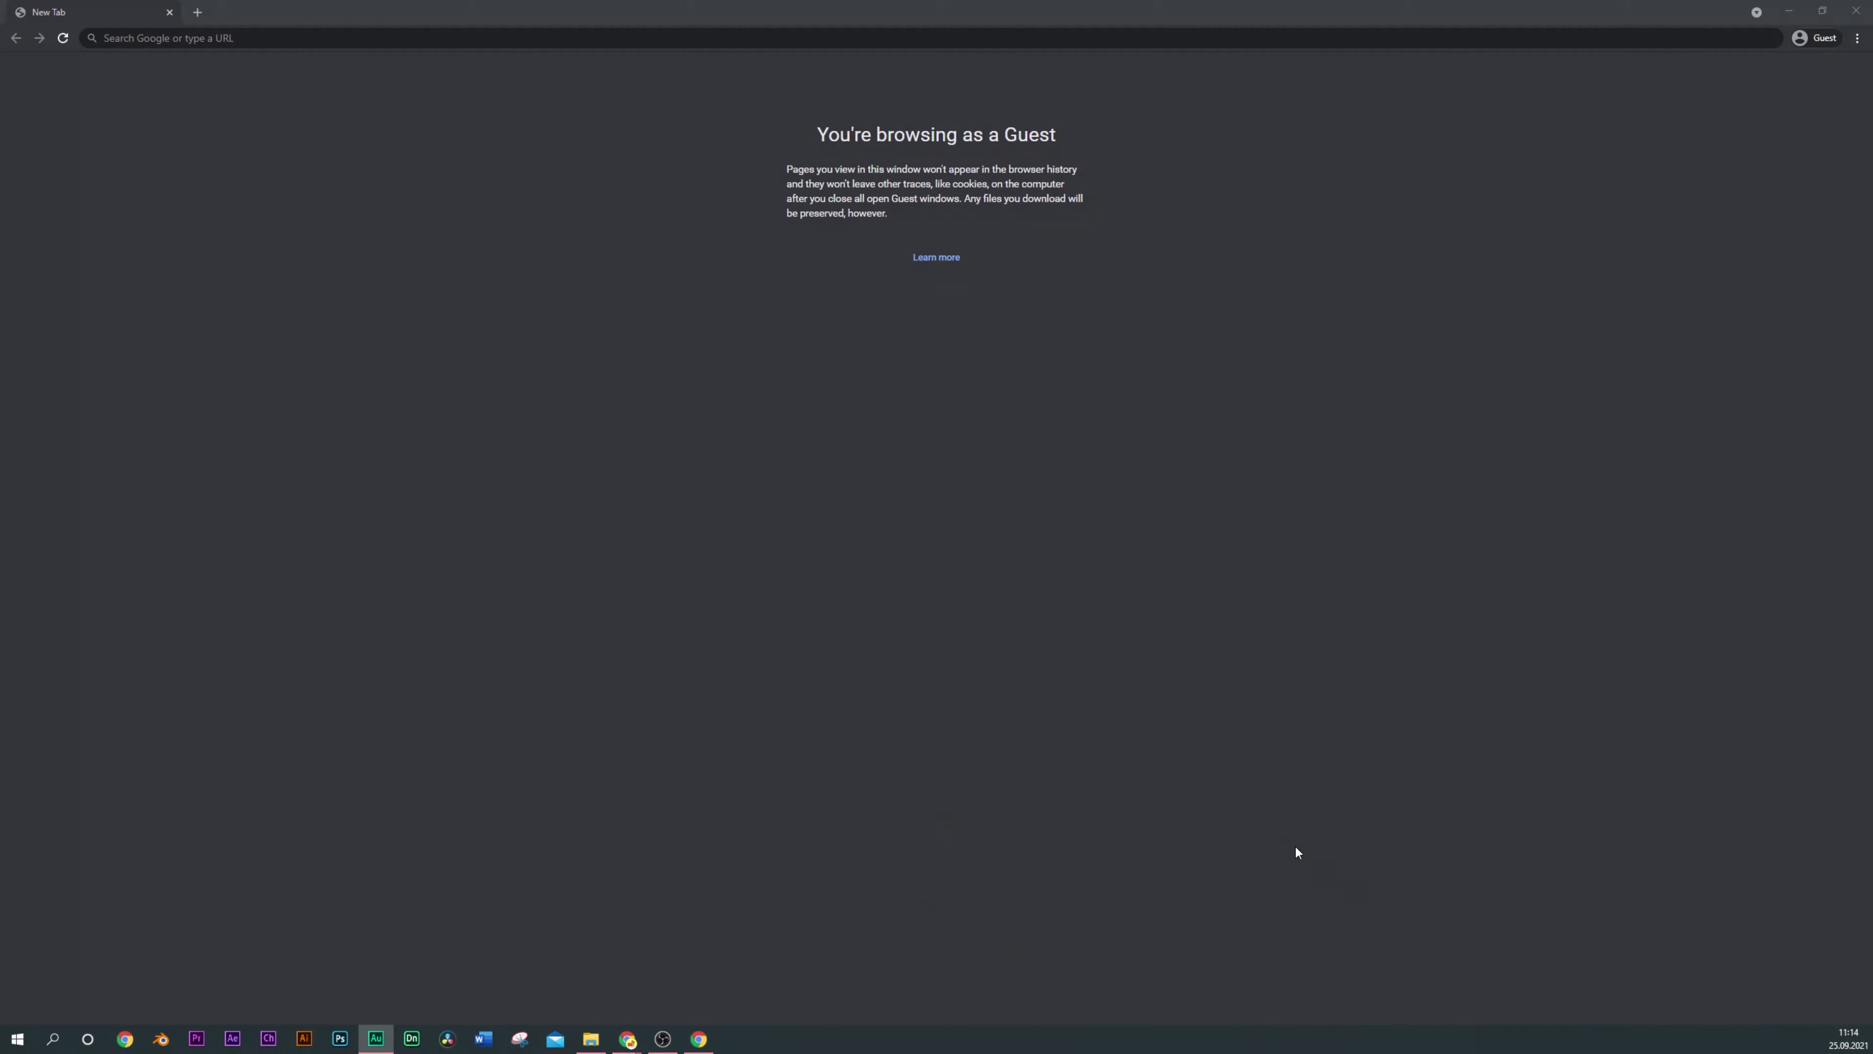
{"action": "left_click", "coordinate": [736, 41]}
{"action": "type", "text": "ww"}
{"action": "type", "text": "w.youtube.c"}
{"action": "type", "text": "om"}
{"action": "key", "text": "Return"}
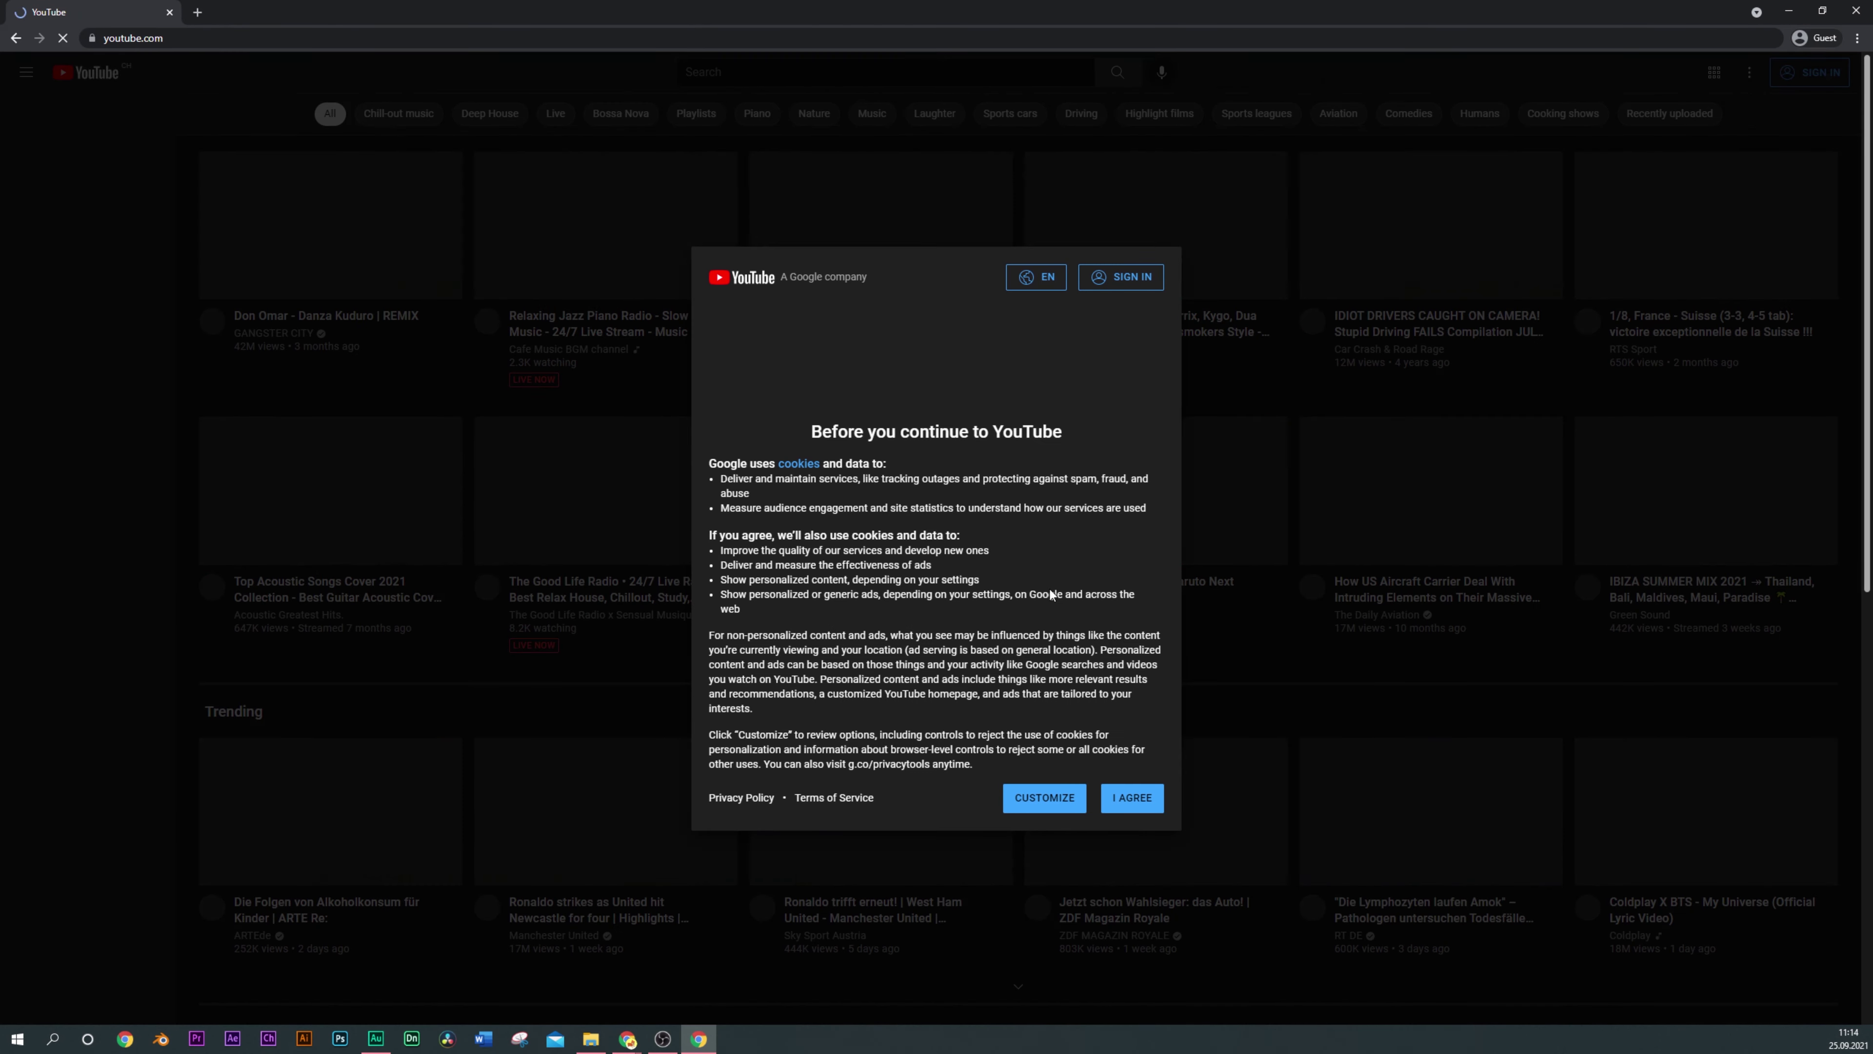
{"action": "left_click", "coordinate": [1133, 797]}
Search YouTube for 'aurora productions'
{"action": "left_click", "coordinate": [859, 72]}
{"action": "type", "text": "aurora productions"}
{"action": "key", "text": "Return"}
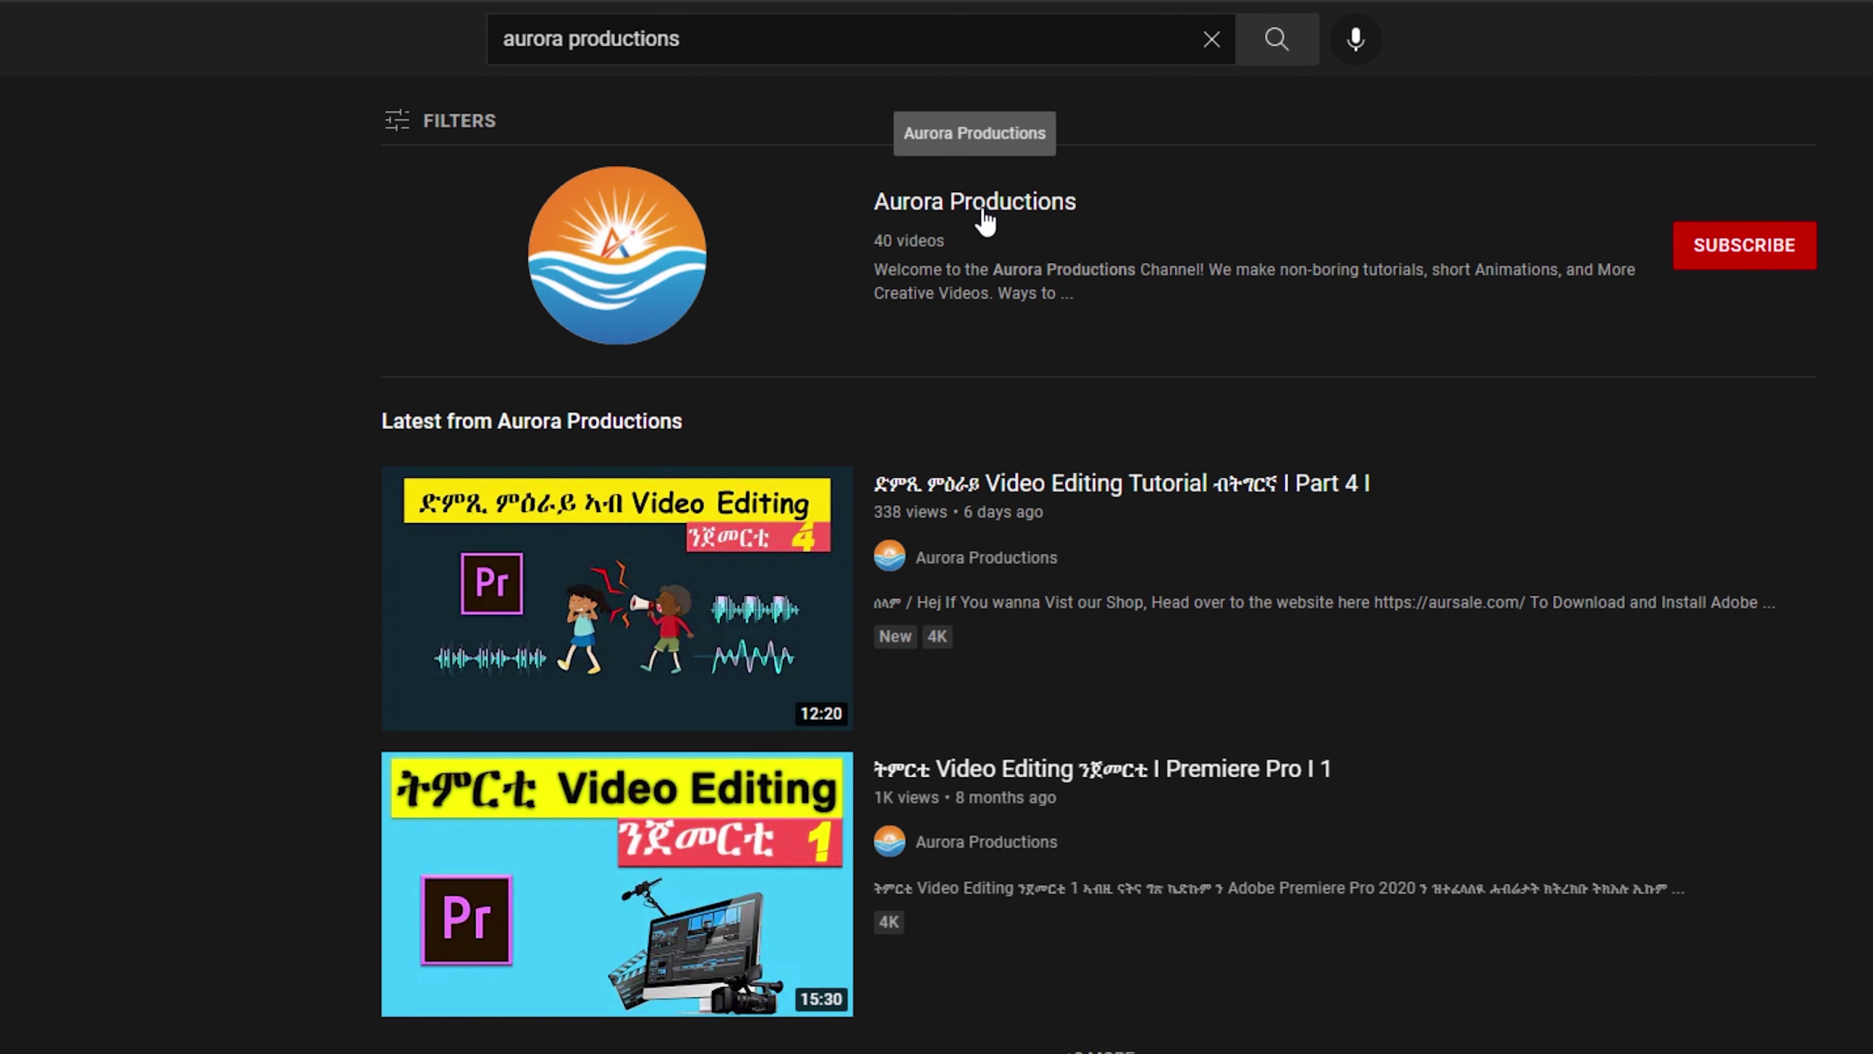
Open the Aurora Productions channel's About page and follow its Editing Softwares link
{"action": "left_click", "coordinate": [956, 203]}
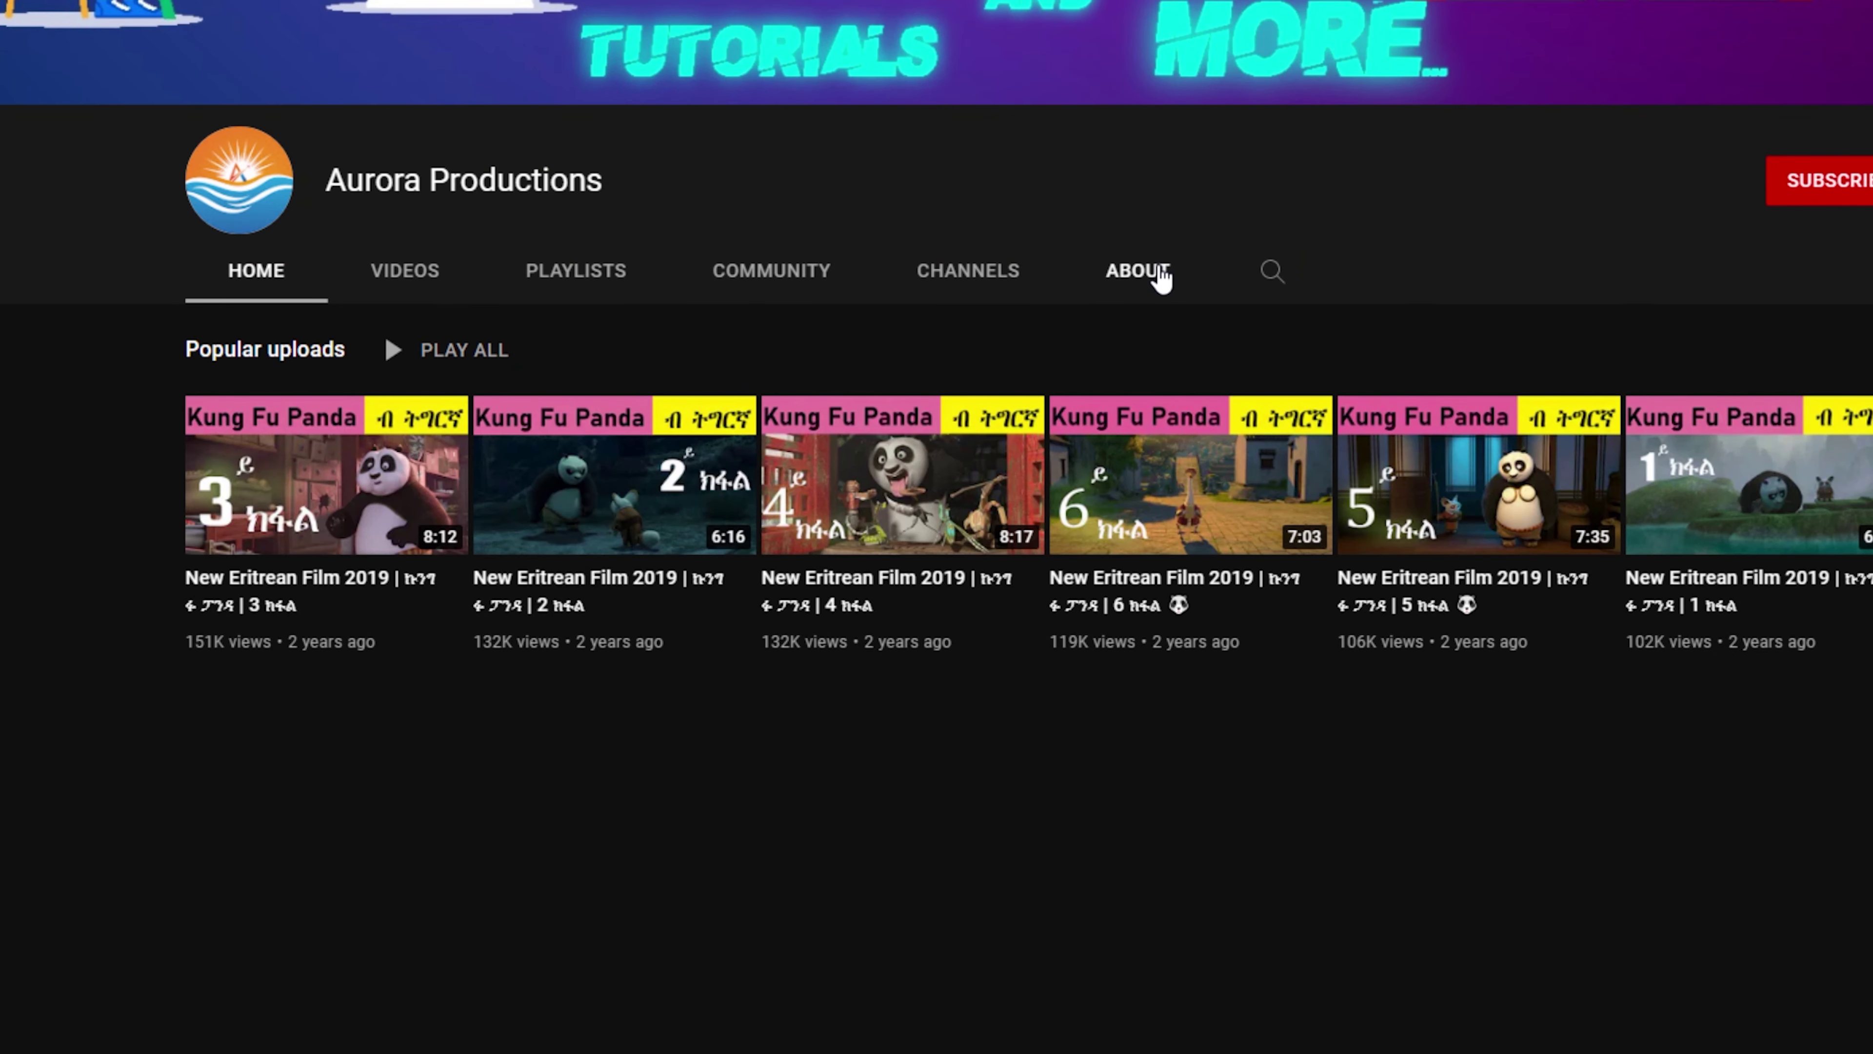
{"action": "left_click", "coordinate": [1163, 279]}
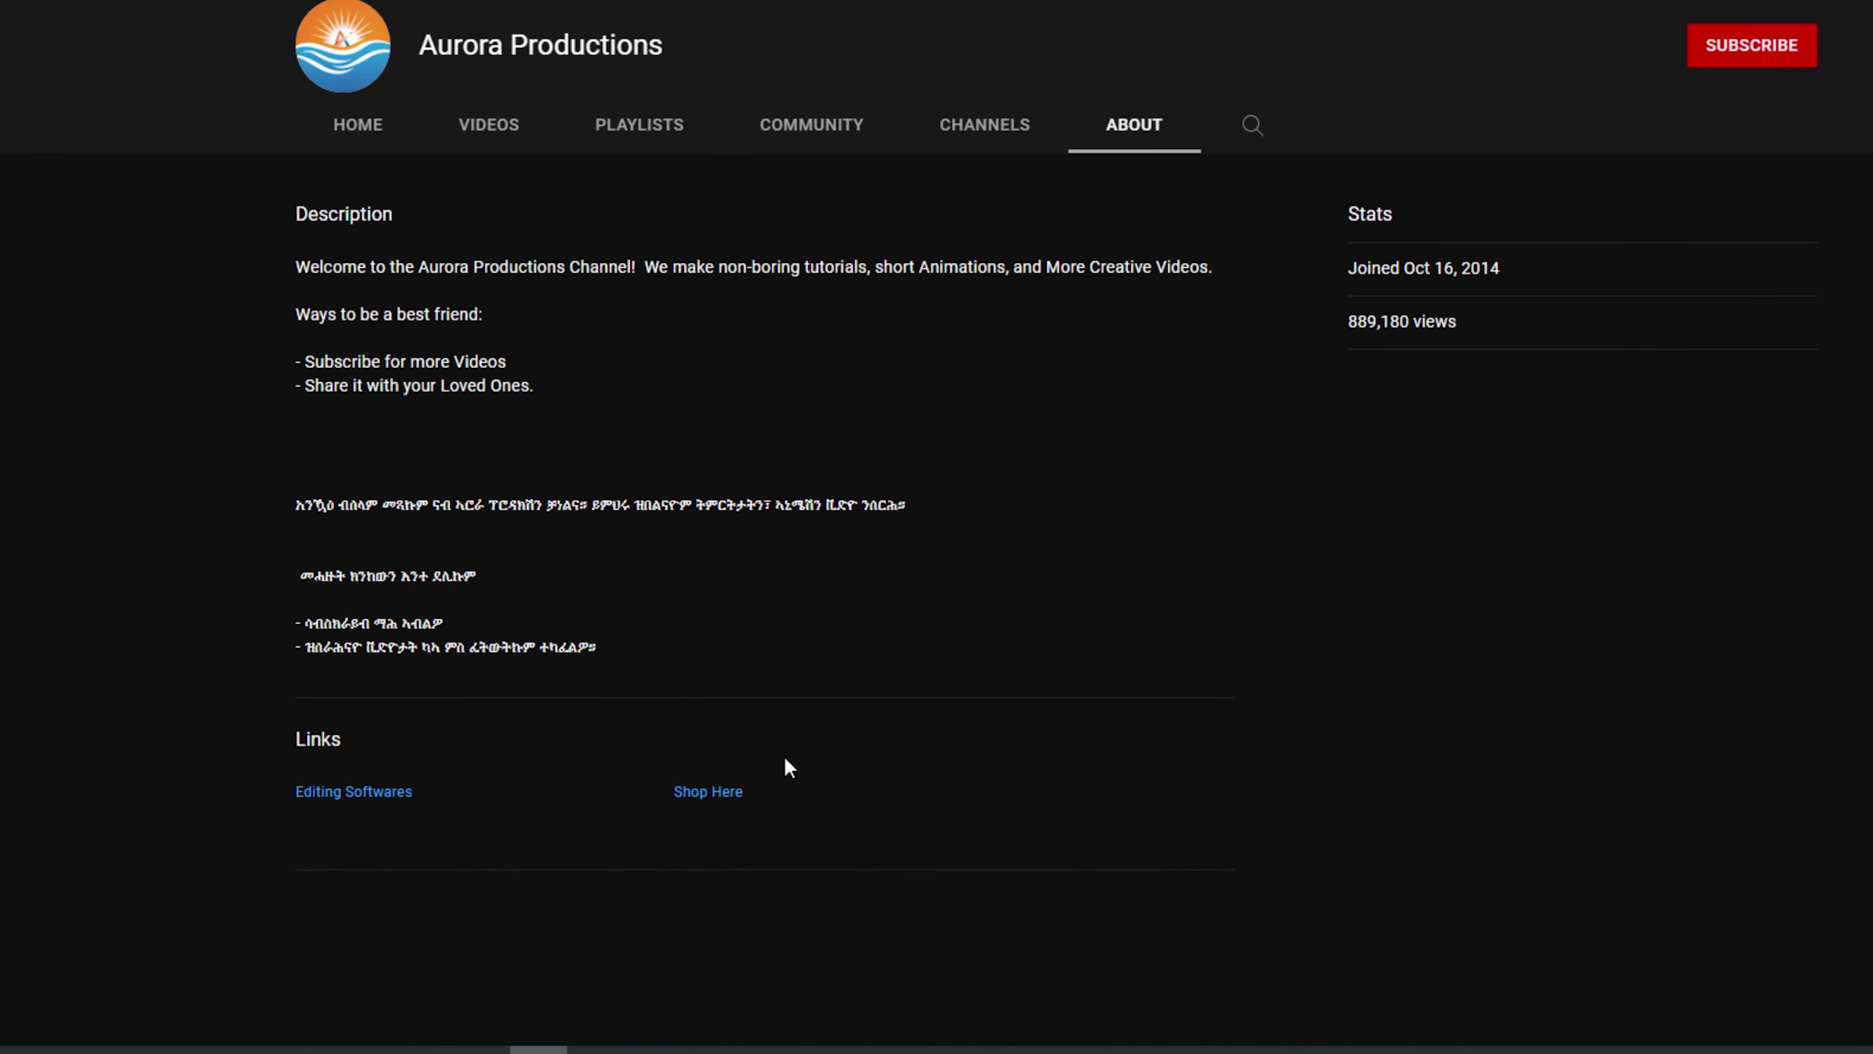
{"action": "mouse_move", "coordinate": [782, 765]}
{"action": "left_mouse_down"}
{"action": "mouse_move", "coordinate": [618, 772]}
{"action": "mouse_move", "coordinate": [798, 799]}
{"action": "left_mouse_up"}
{"action": "left_click", "coordinate": [614, 760]}
{"action": "left_click", "coordinate": [765, 749]}
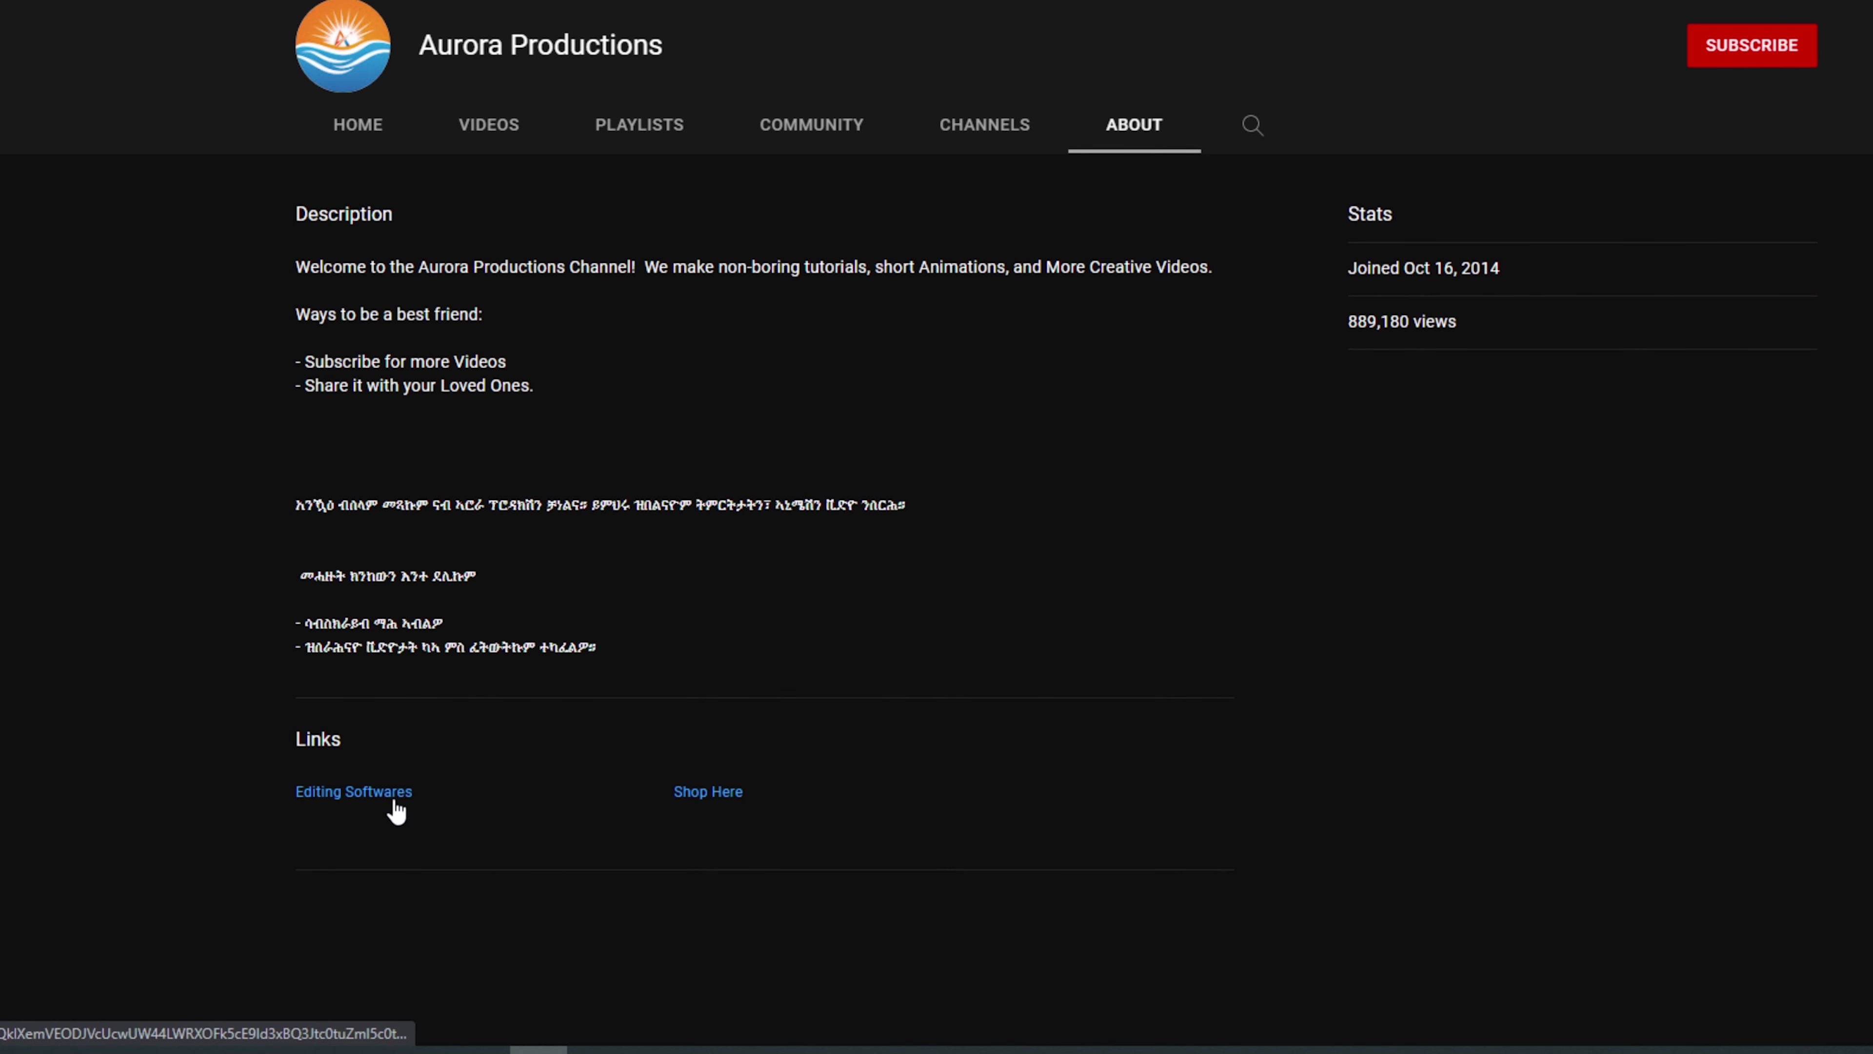
{"action": "left_click", "coordinate": [353, 792]}
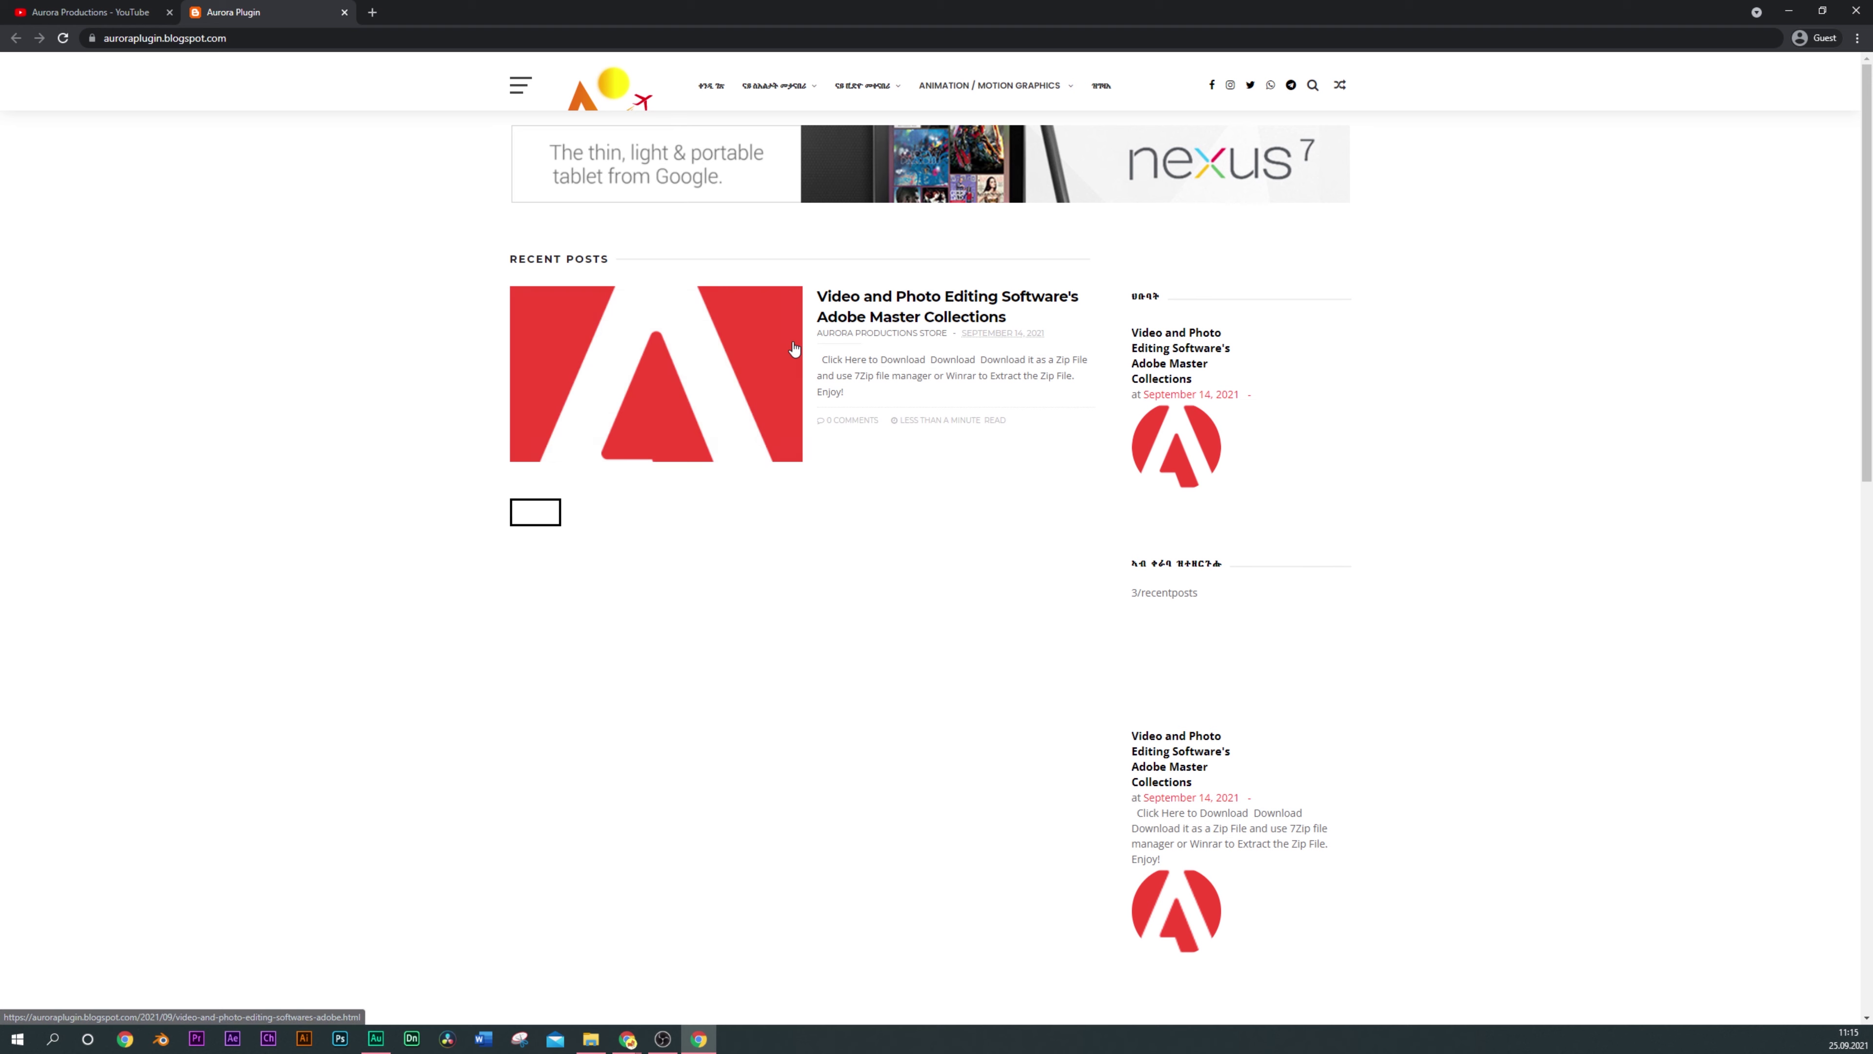
Open the 'Video and Photo Editing Software's Adobe Master Collections' post and follow its Download link
{"action": "left_click", "coordinate": [683, 360]}
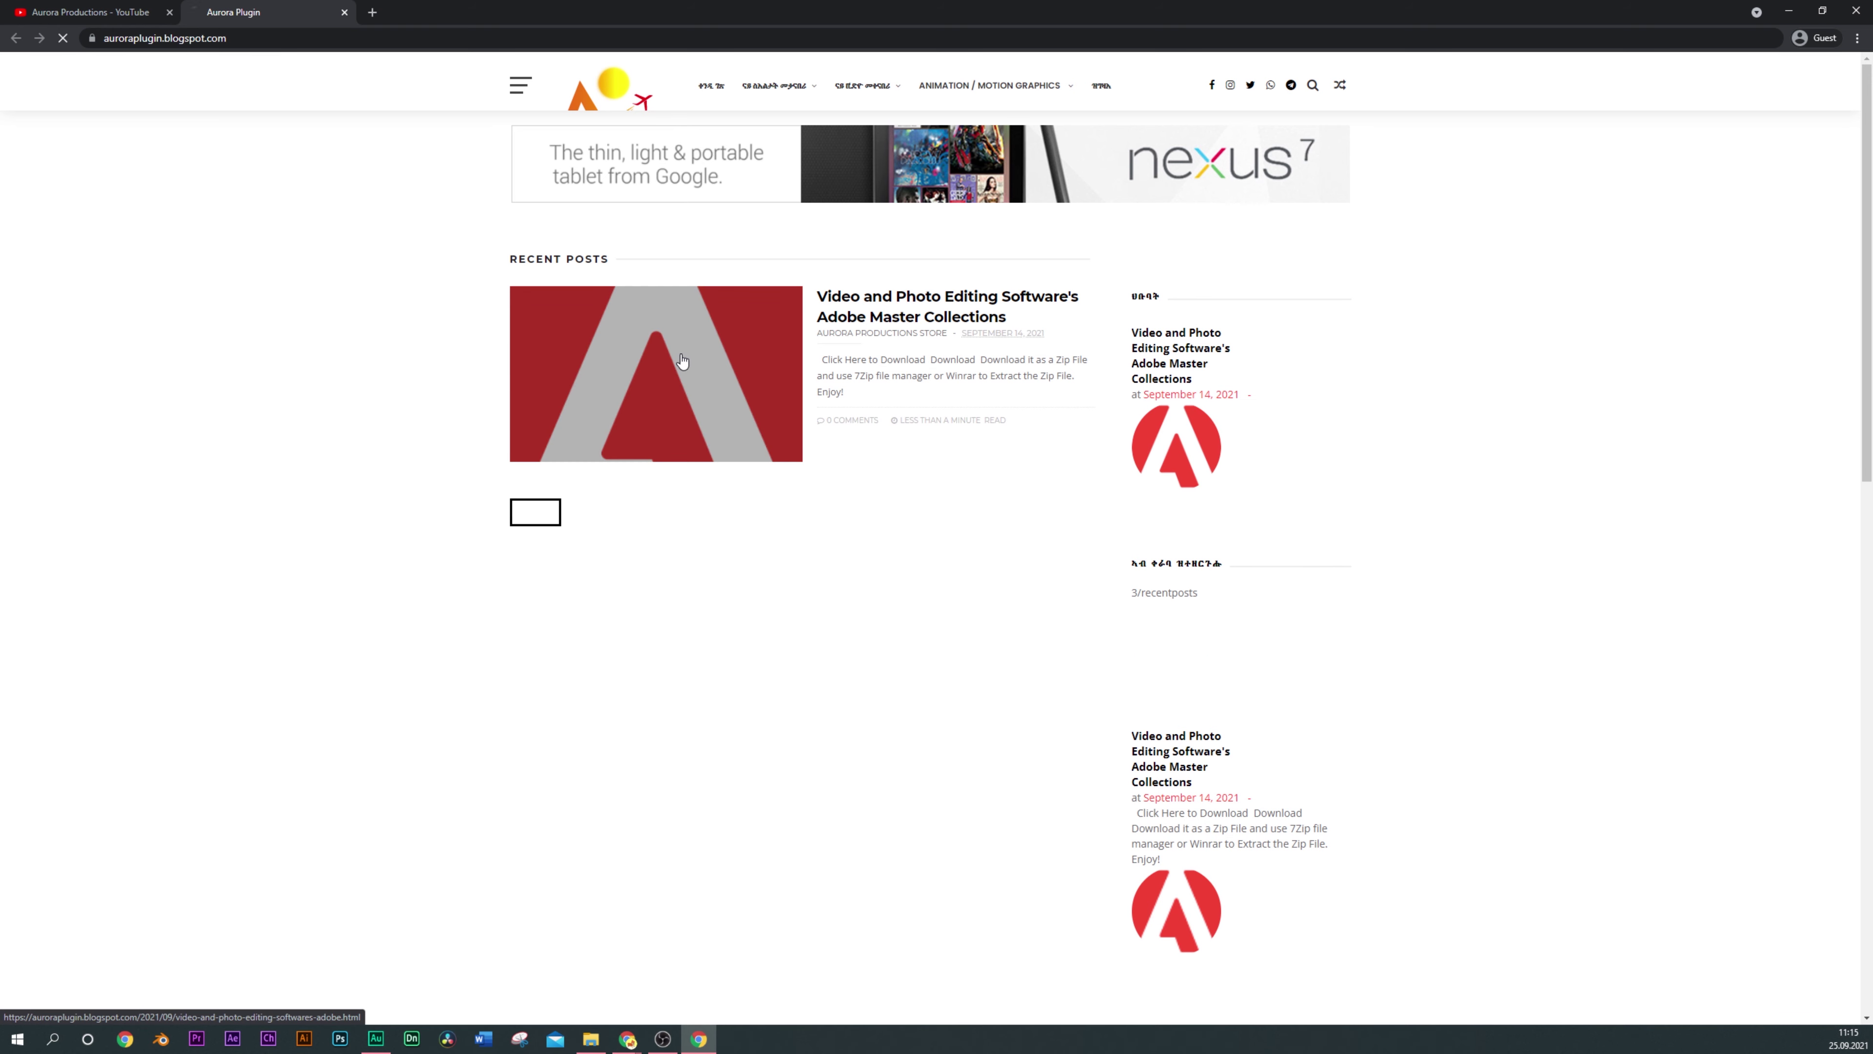
{"action": "scroll", "coordinate": [843, 388], "scroll_direction": "down", "scroll_amount": 2}
{"action": "scroll", "coordinate": [843, 388], "scroll_direction": "down", "scroll_amount": 8}
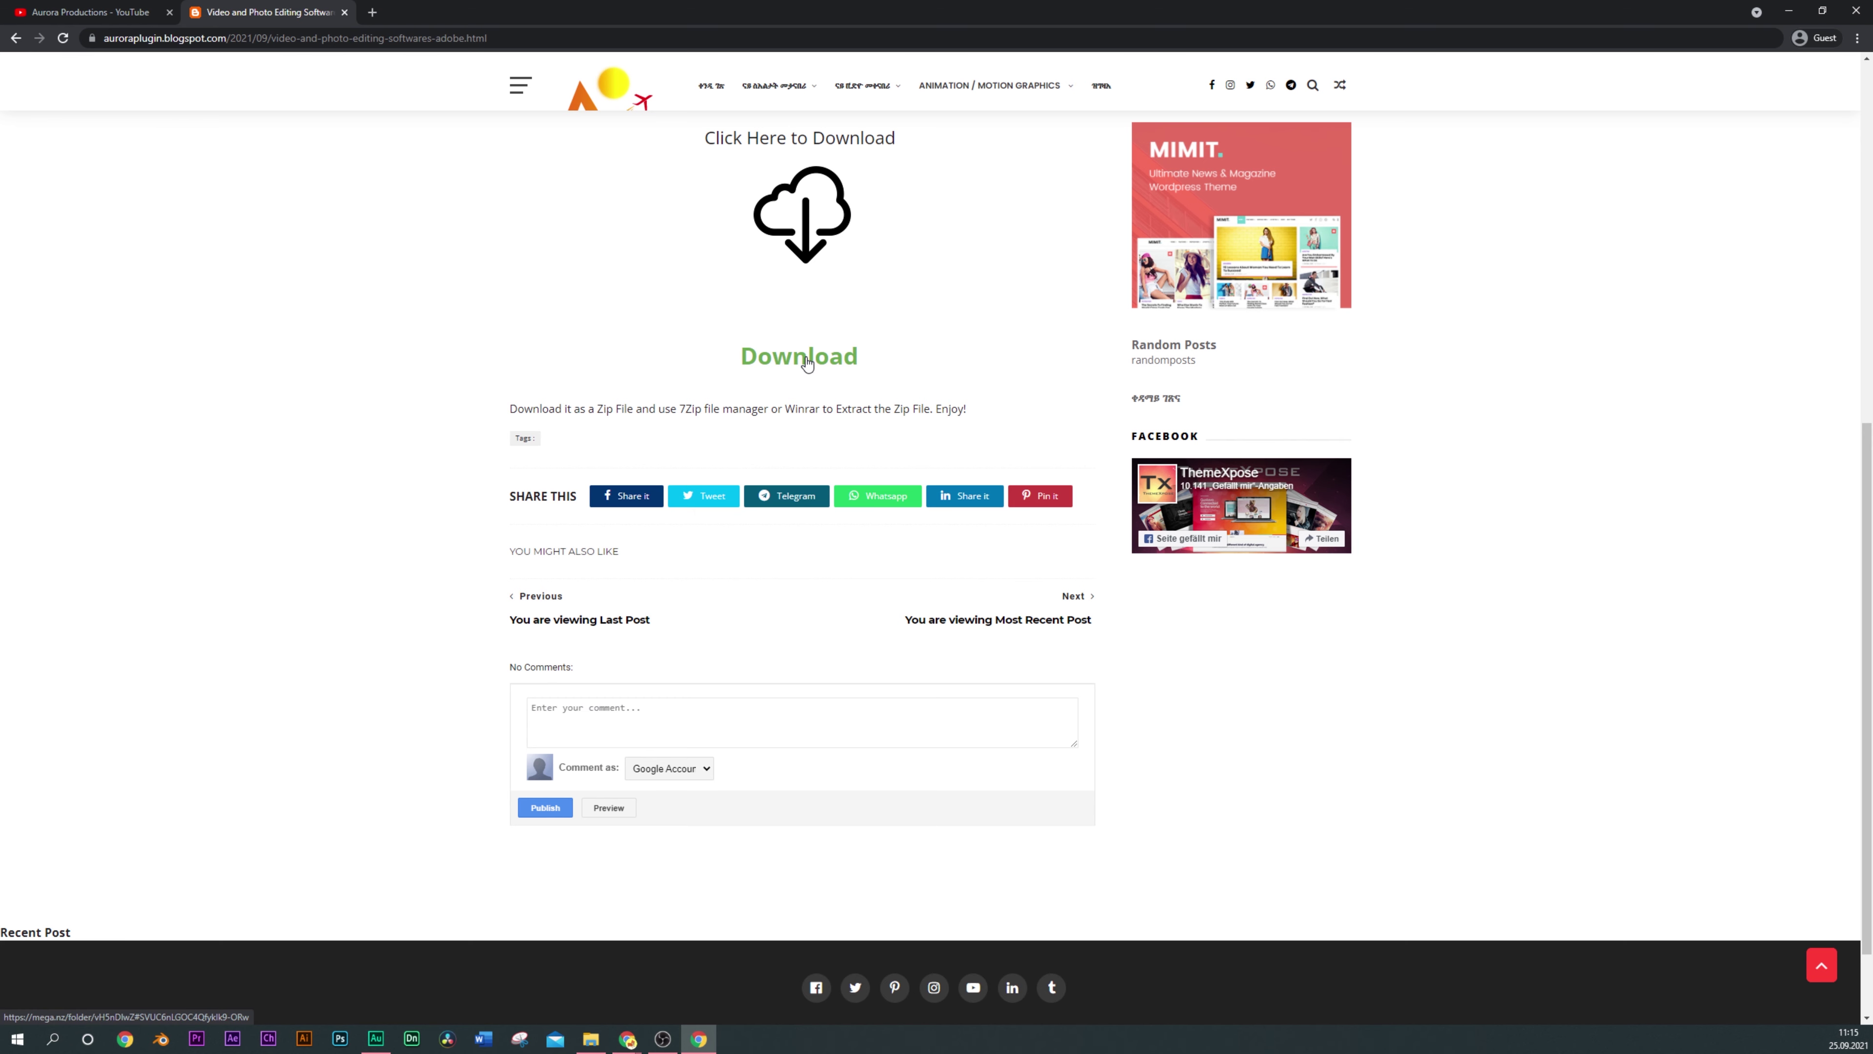
{"action": "left_click", "coordinate": [807, 360]}
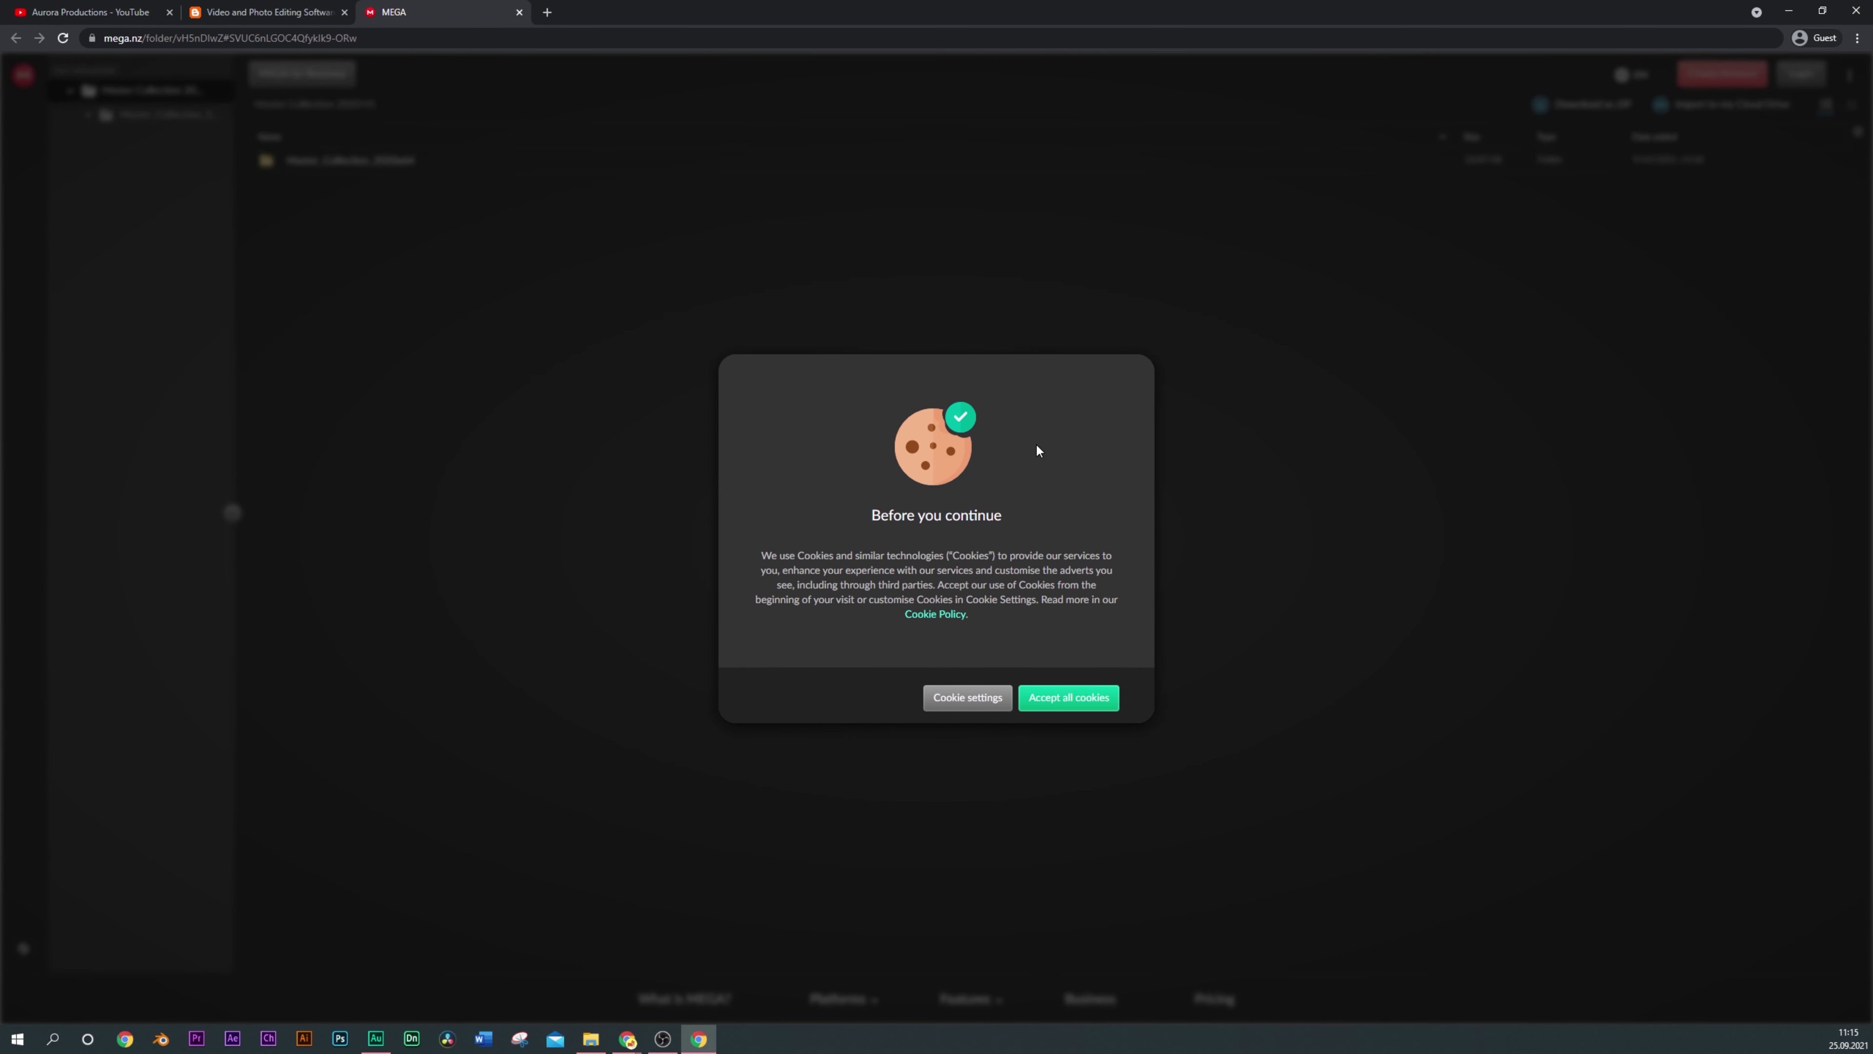
Accept MEGA's cookies, download the Master_Collection_2020x64 folder as a ZIP, and open a new tab
{"action": "left_click", "coordinate": [1080, 702]}
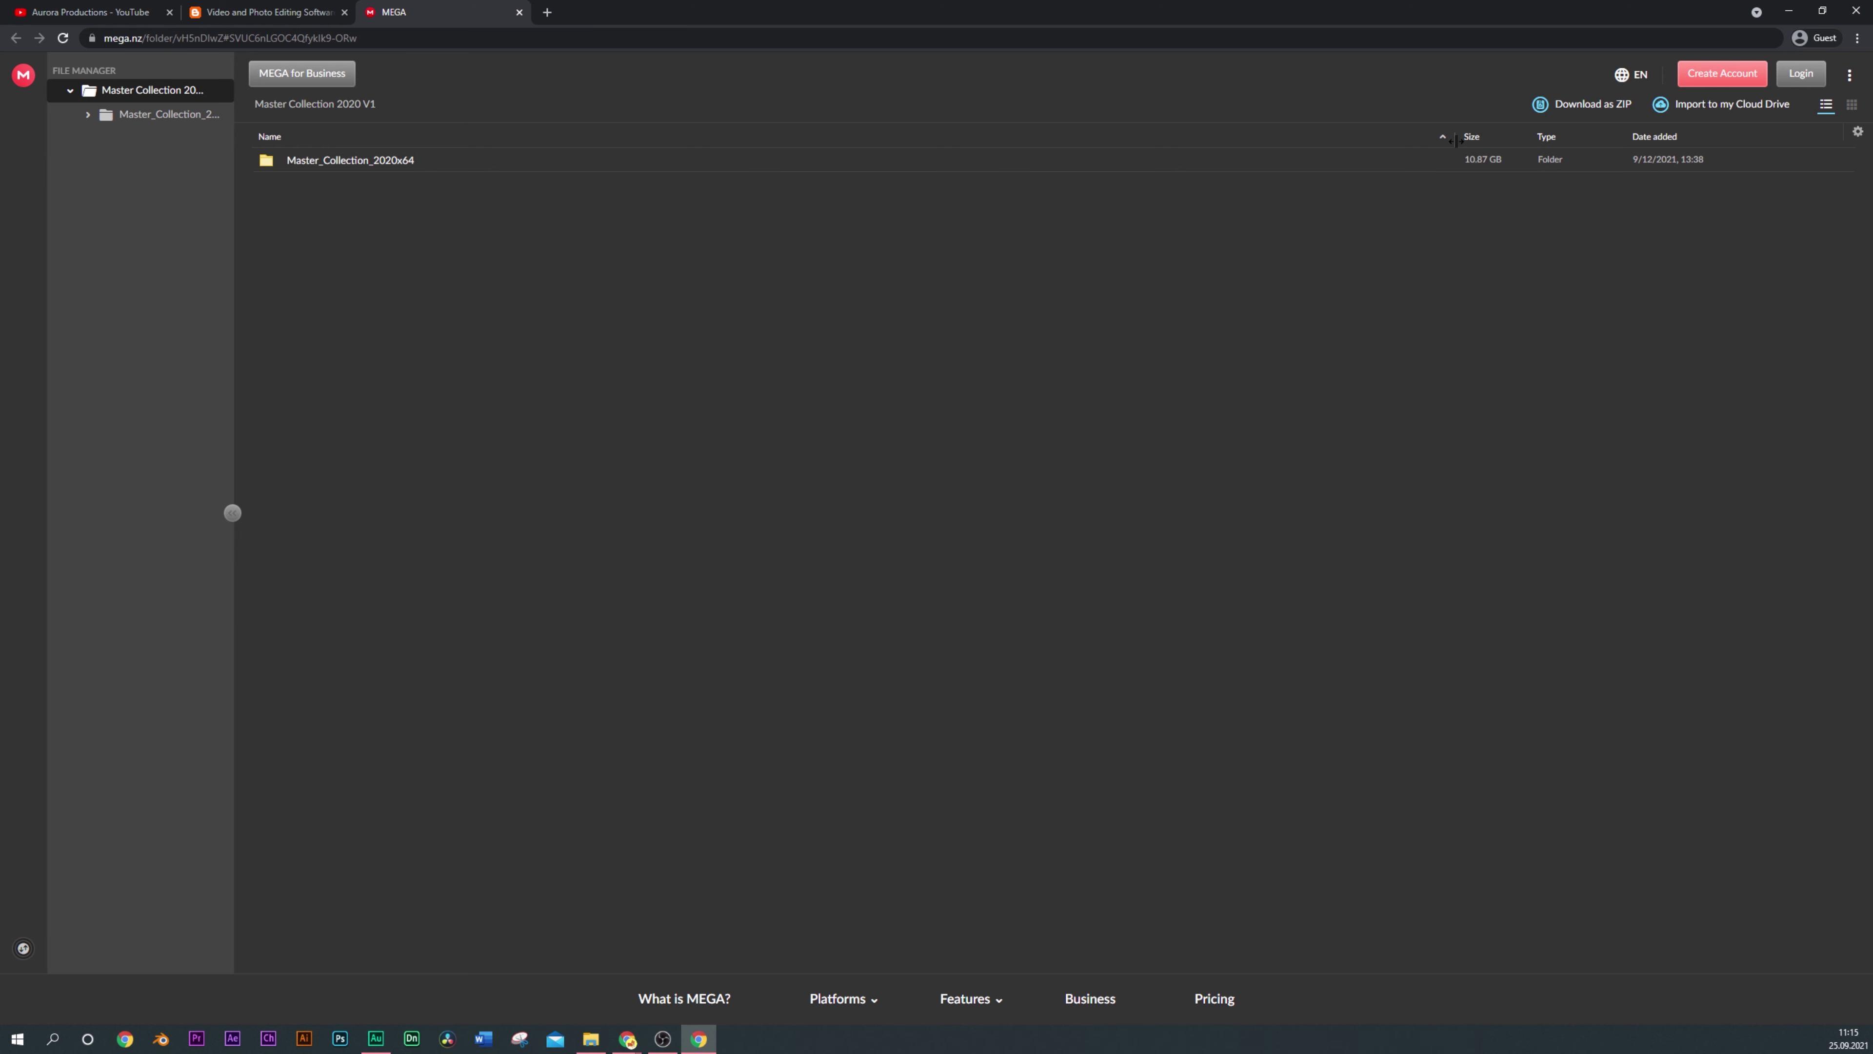
{"action": "mouse_move", "coordinate": [1024, 159]}
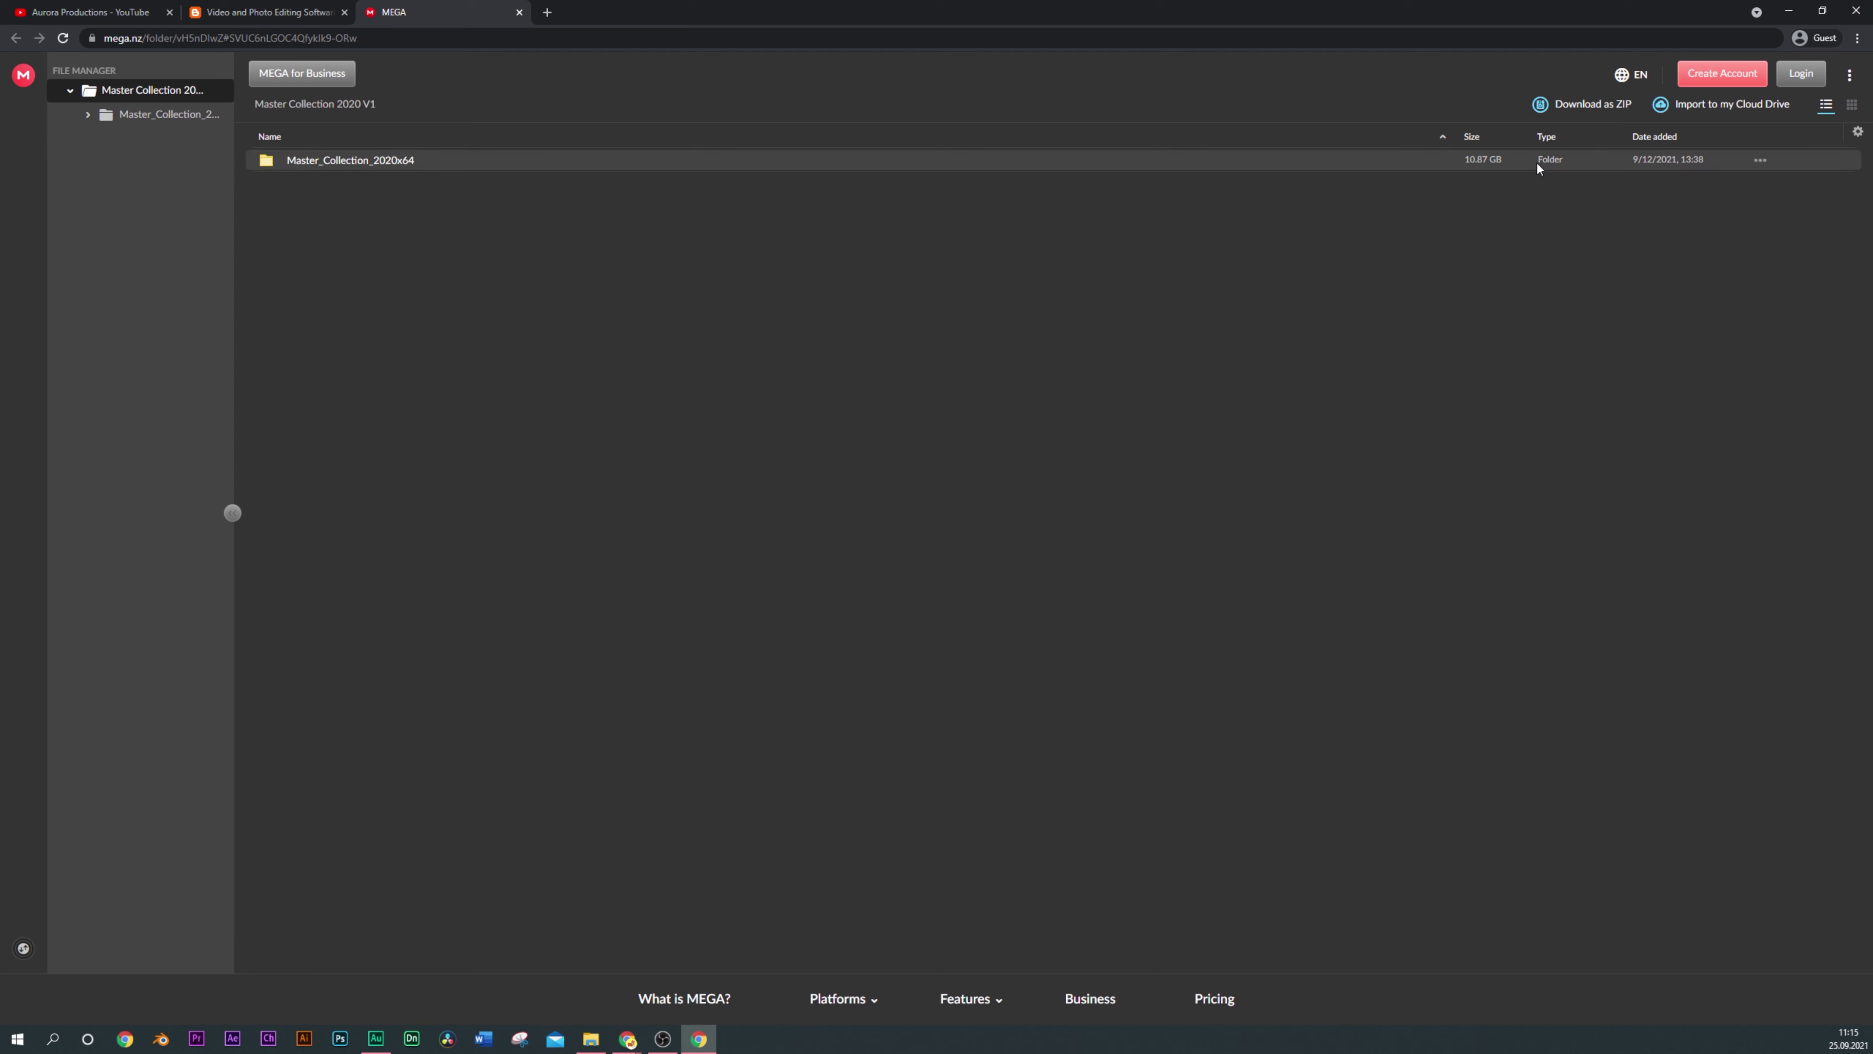
{"action": "left_click", "coordinate": [1462, 164]}
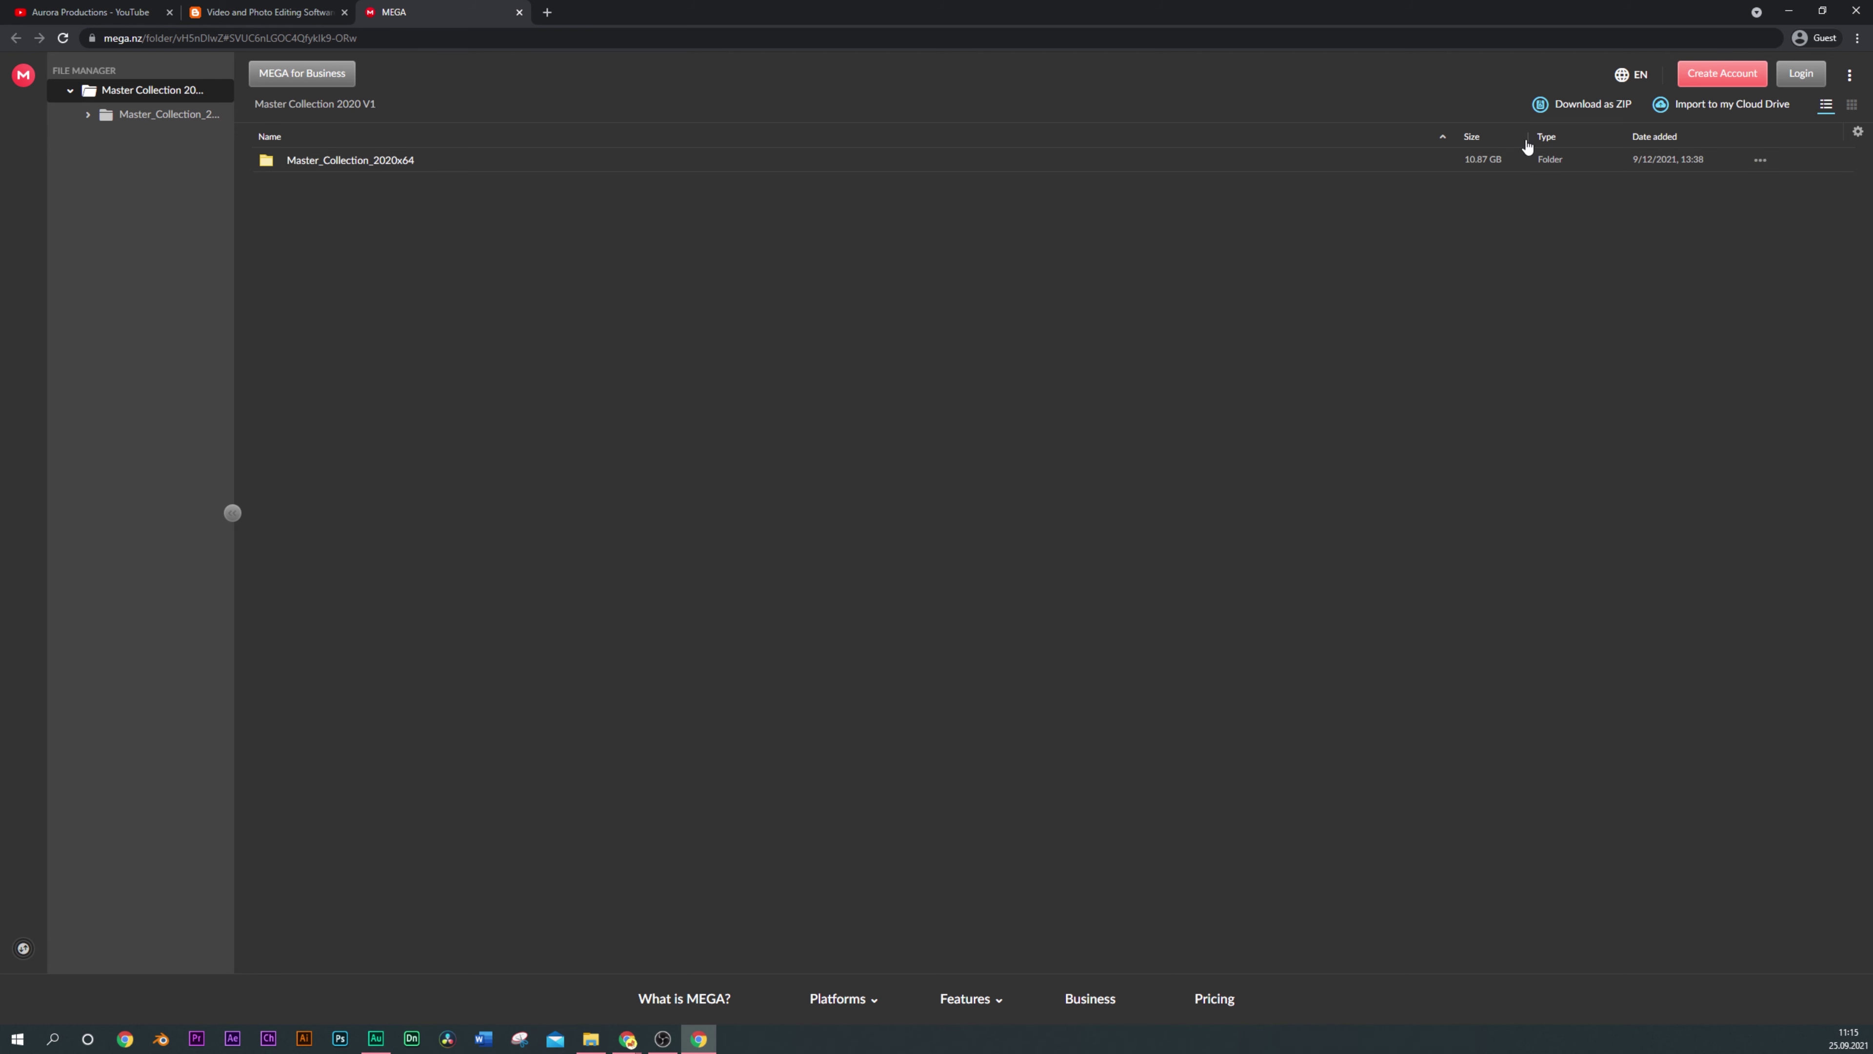
{"action": "left_click", "coordinate": [1593, 104]}
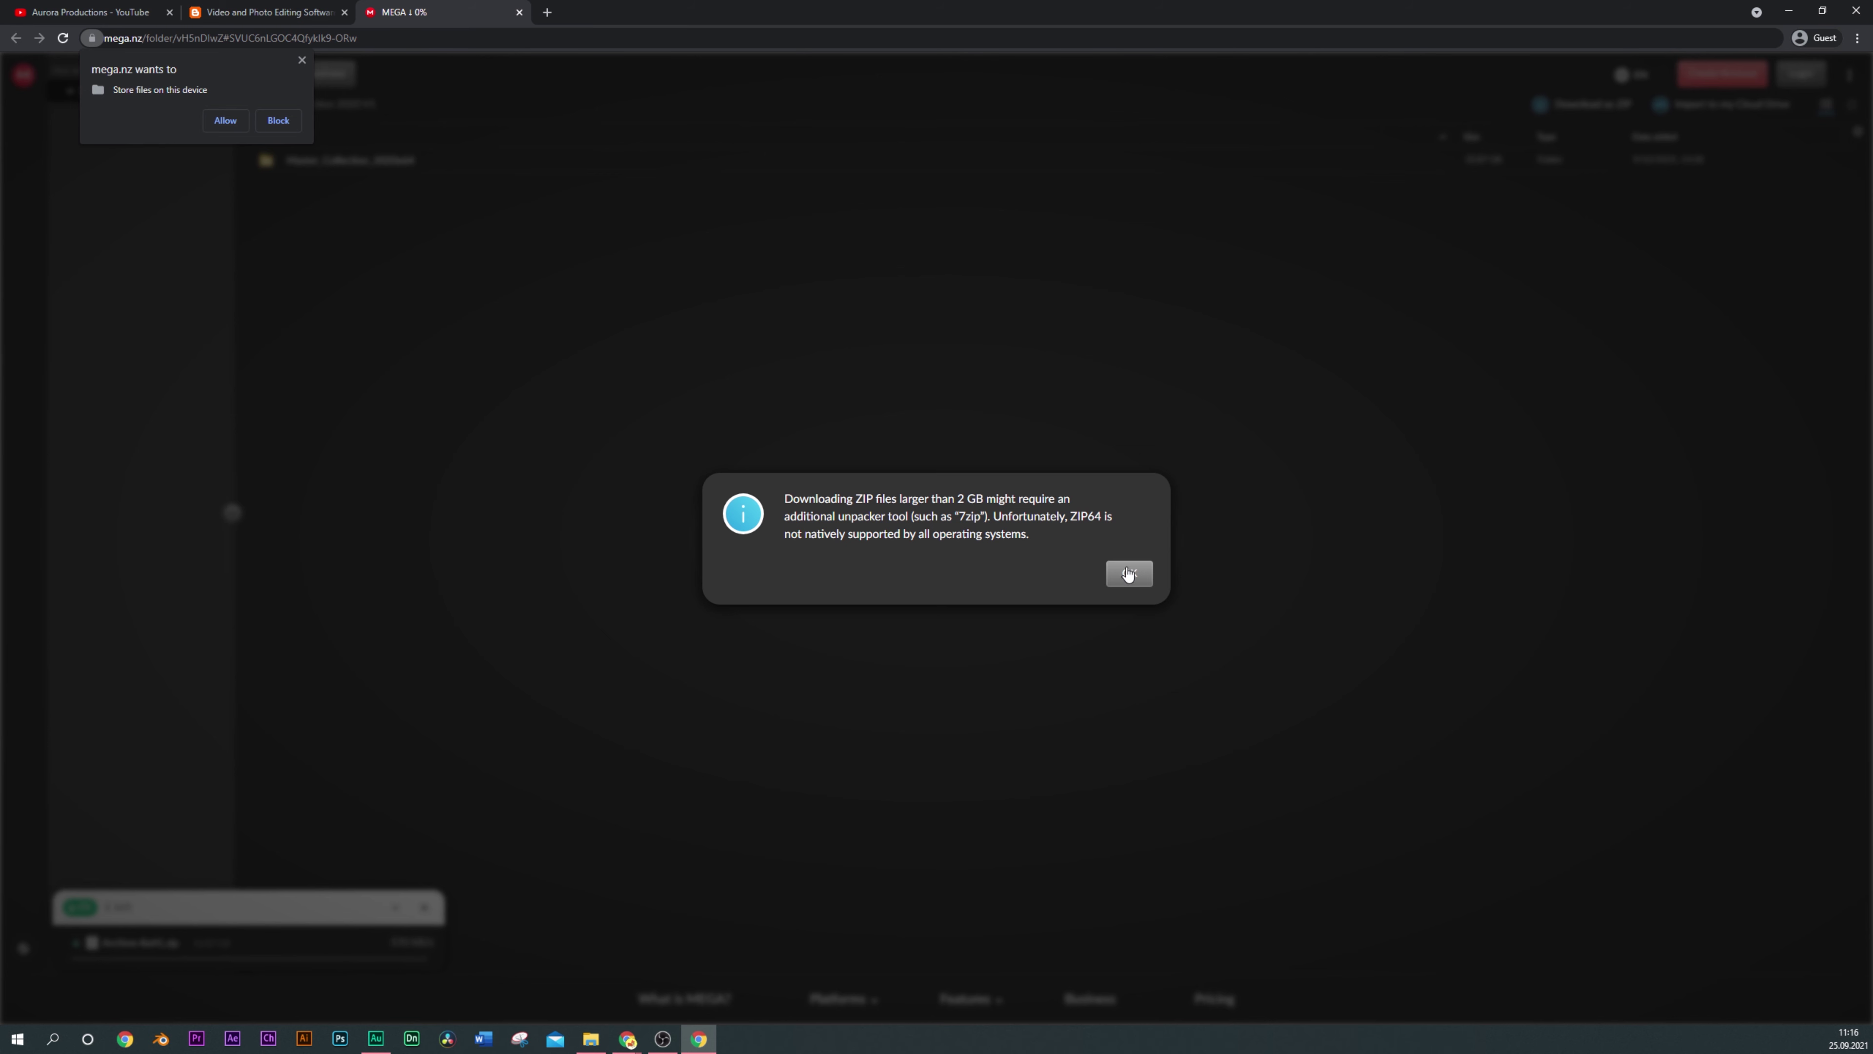
{"action": "left_click", "coordinate": [1139, 577]}
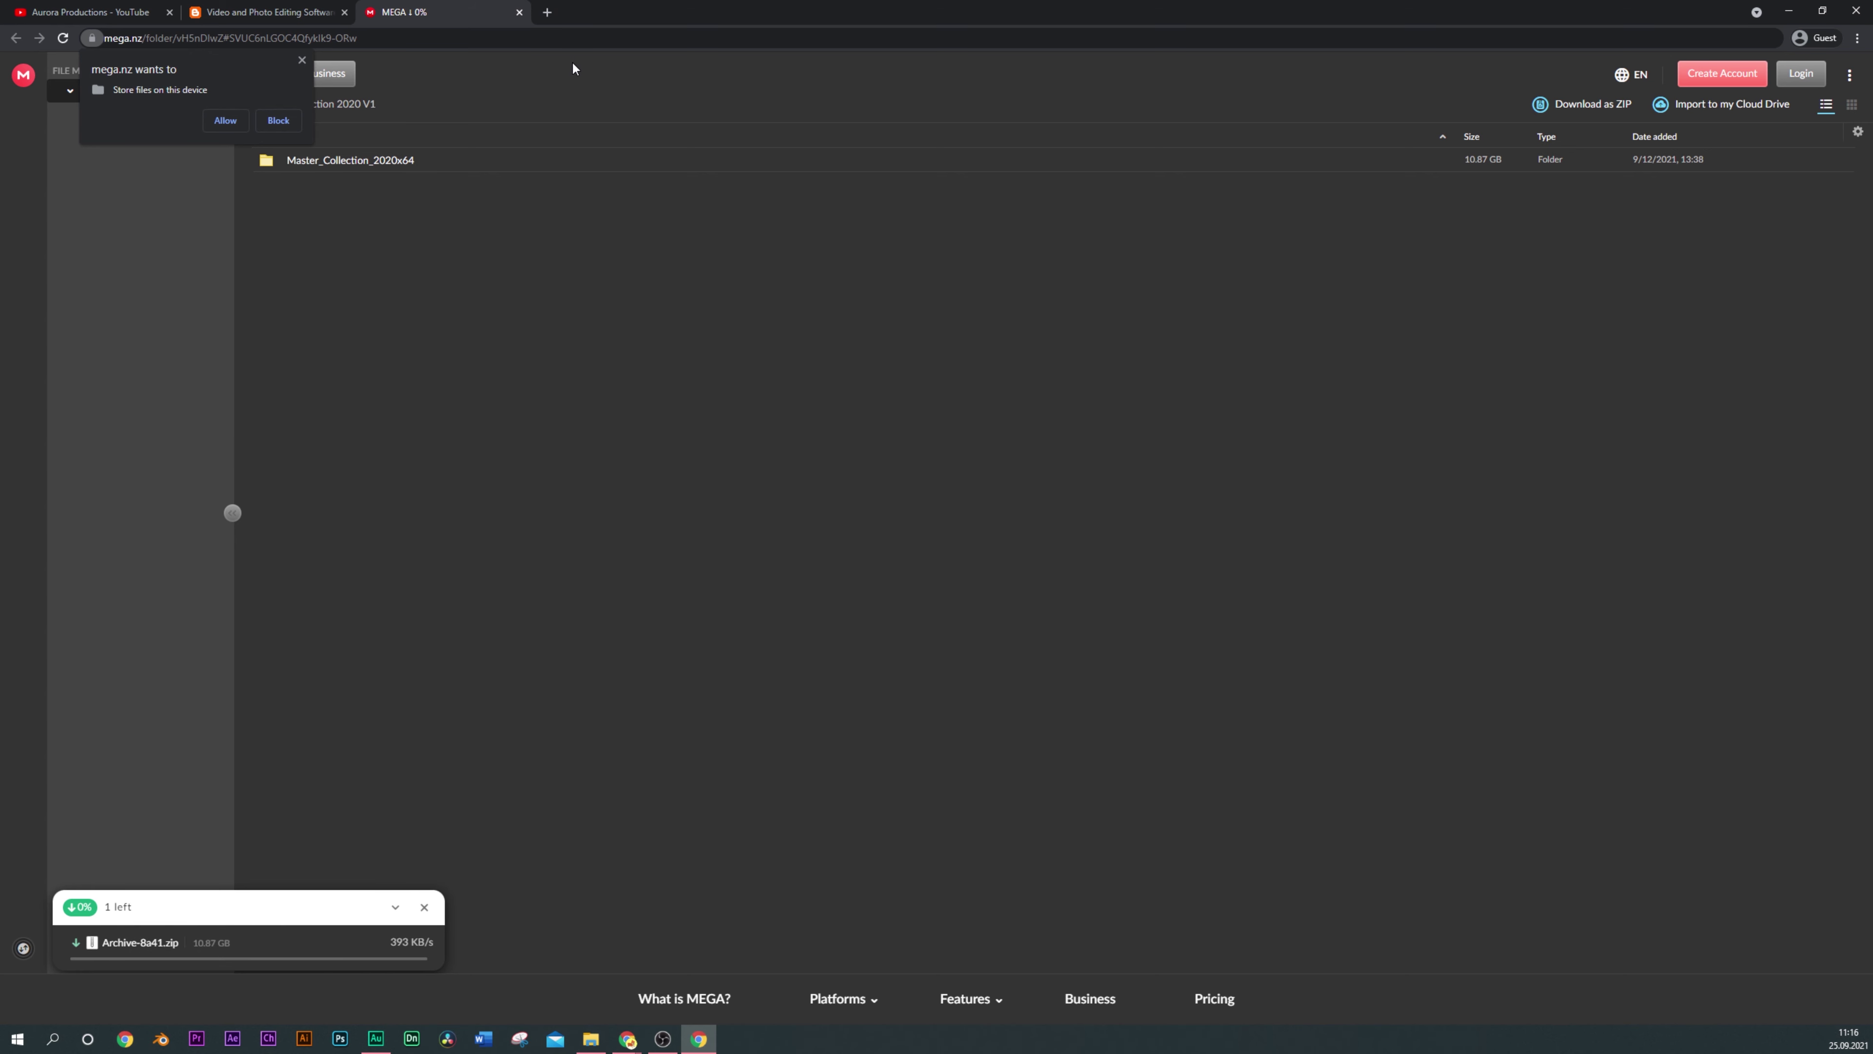
{"action": "left_click", "coordinate": [546, 12]}
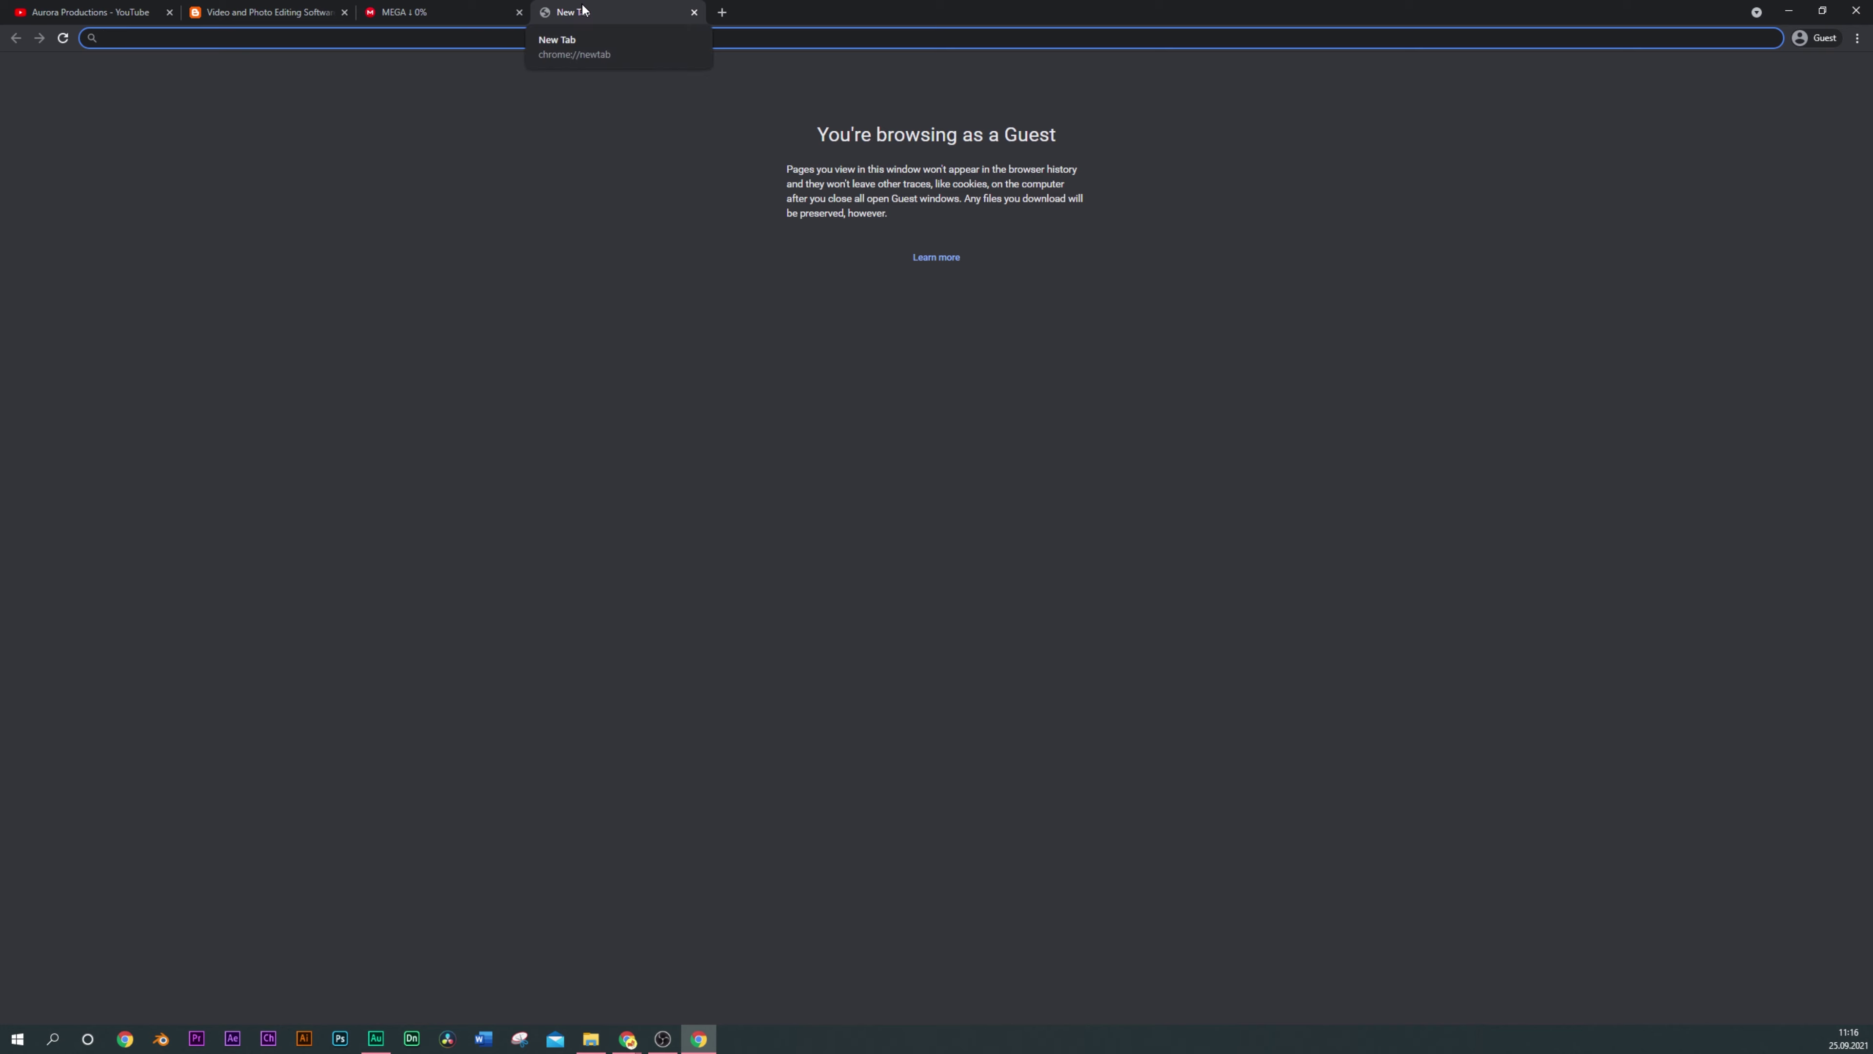
Search Google for '7zip' and open the 7-zip.org download page
{"action": "type", "text": "www.google.com"}
{"action": "key", "text": "Return"}
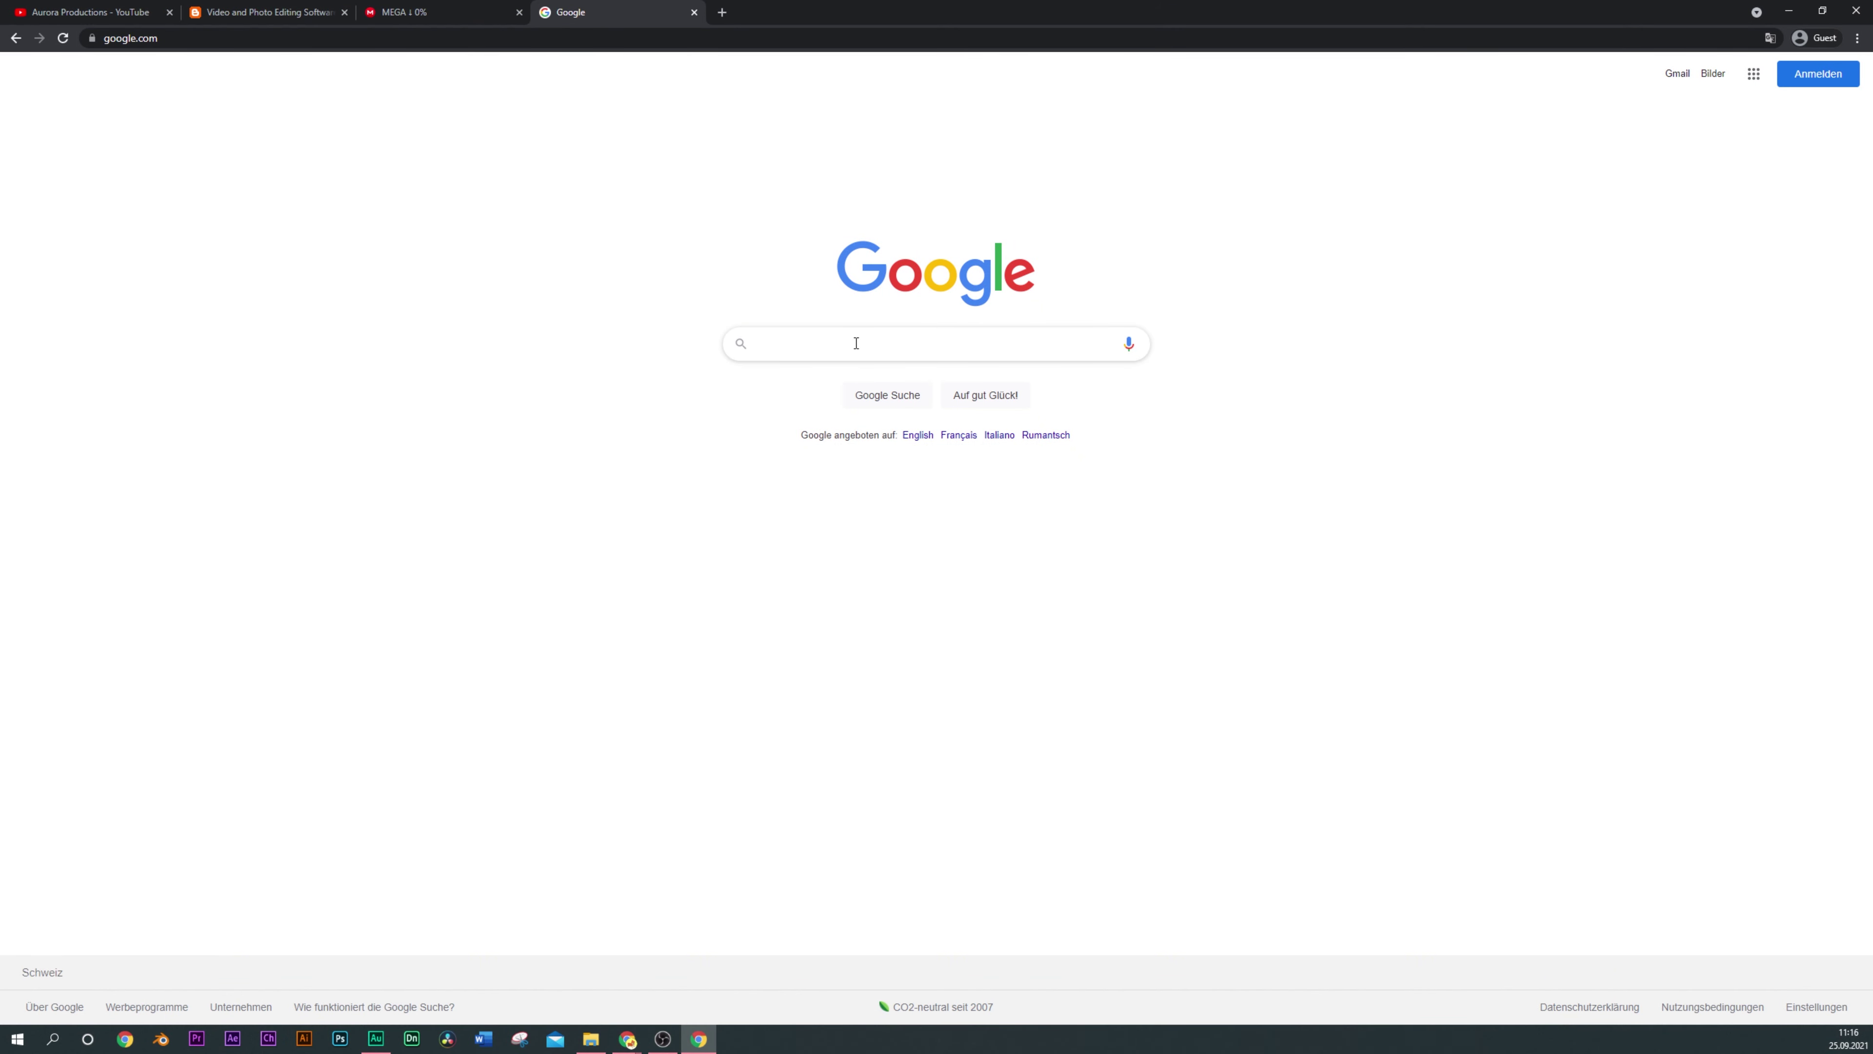
{"action": "type", "text": "7"}
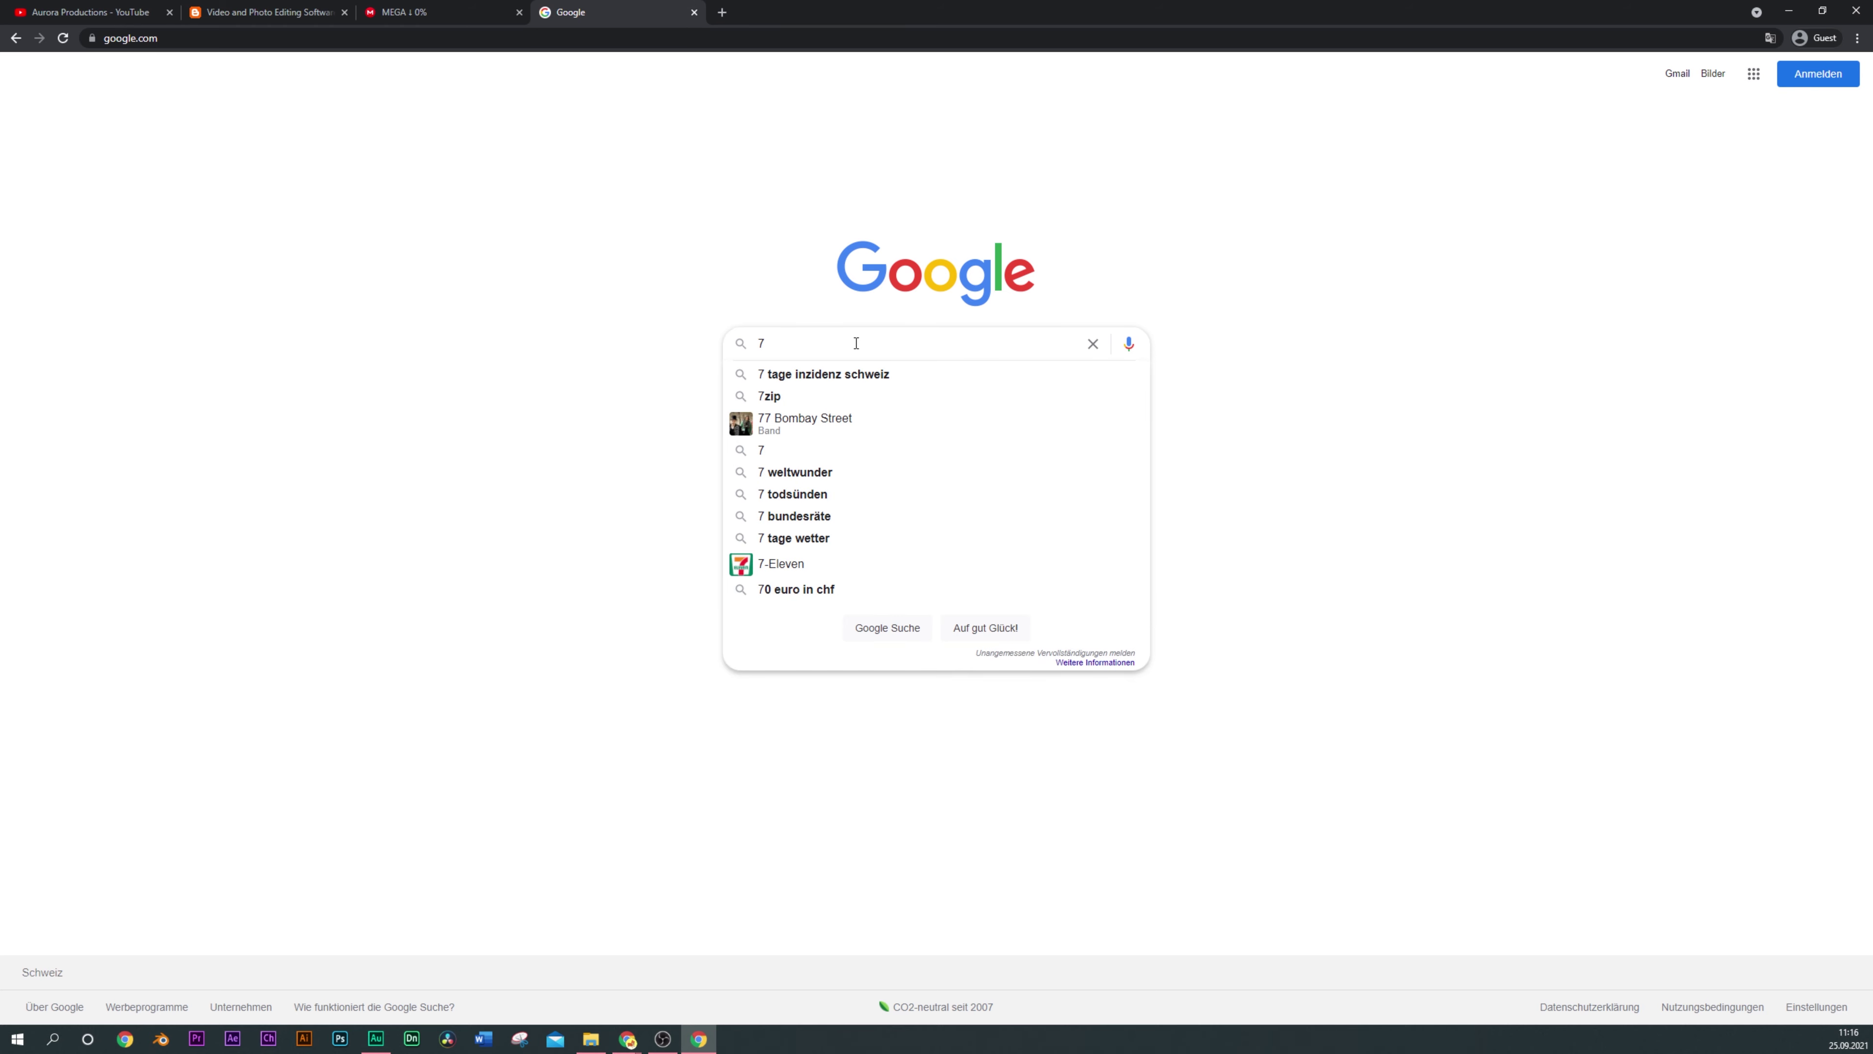
{"action": "type", "text": "zip"}
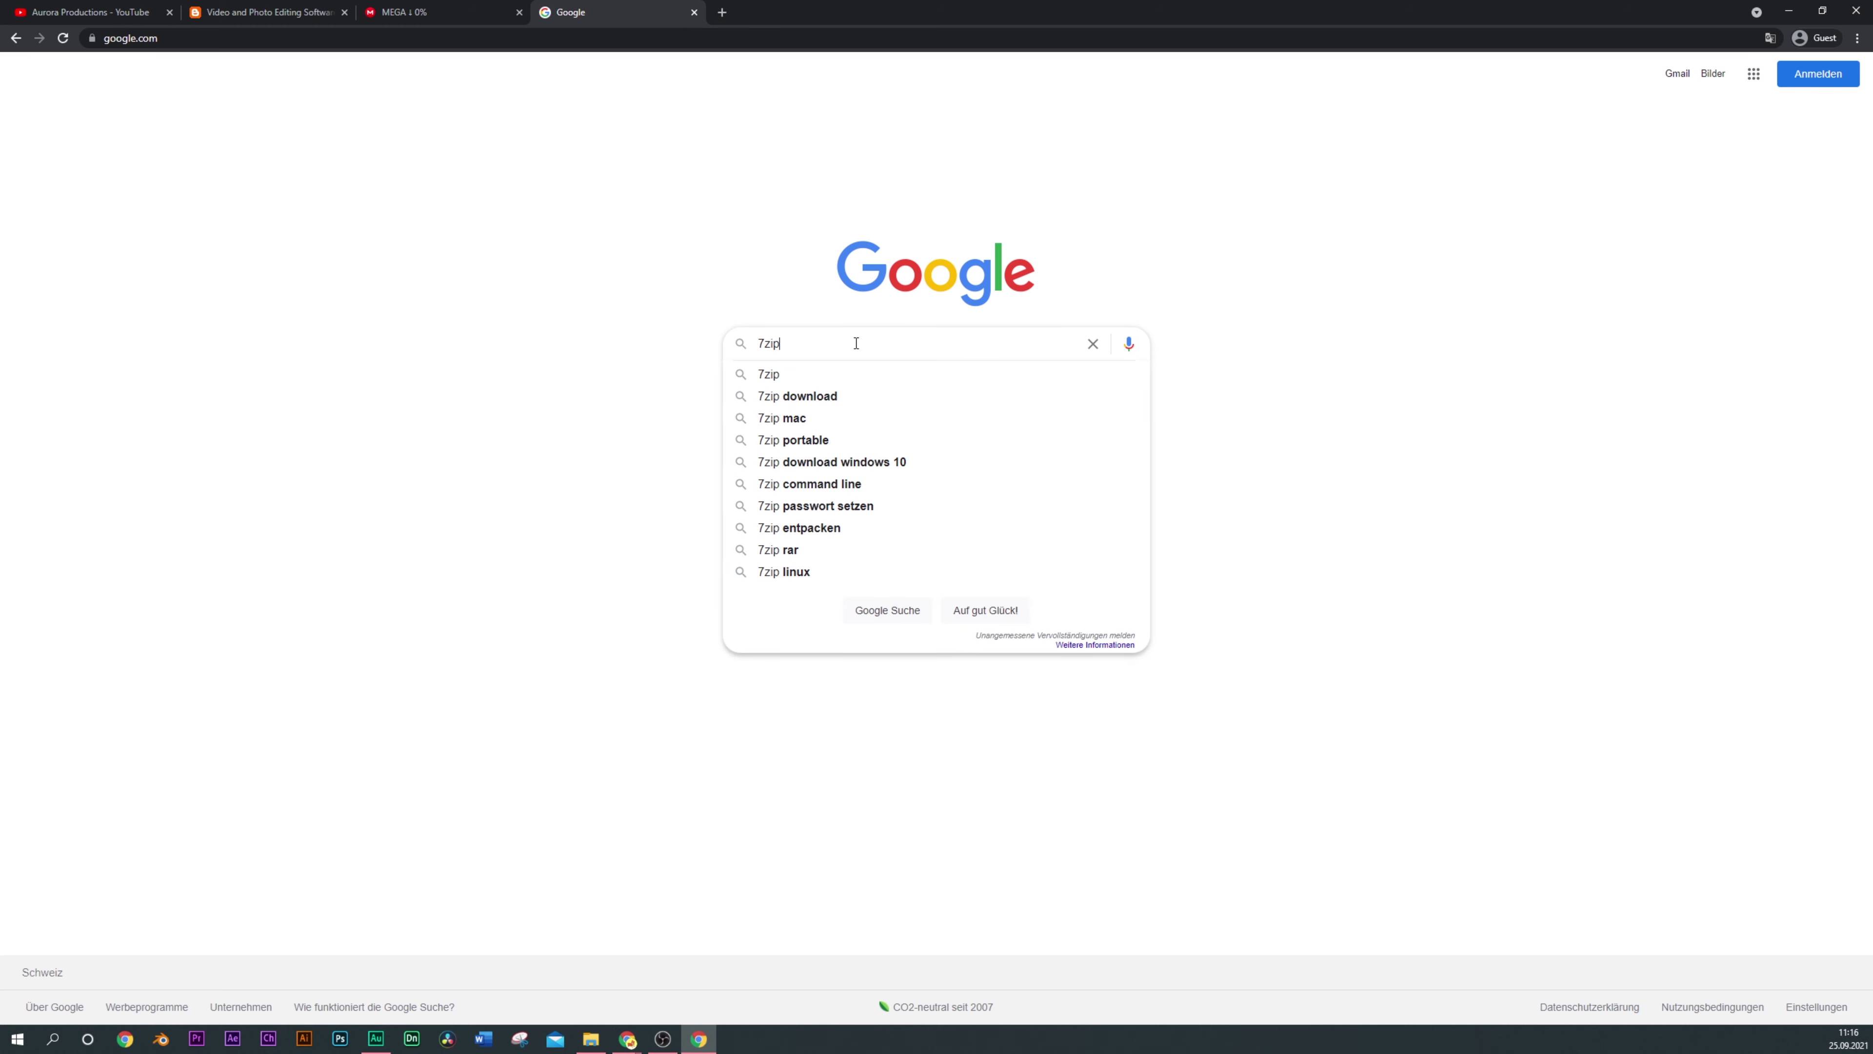
{"action": "key", "text": "Return"}
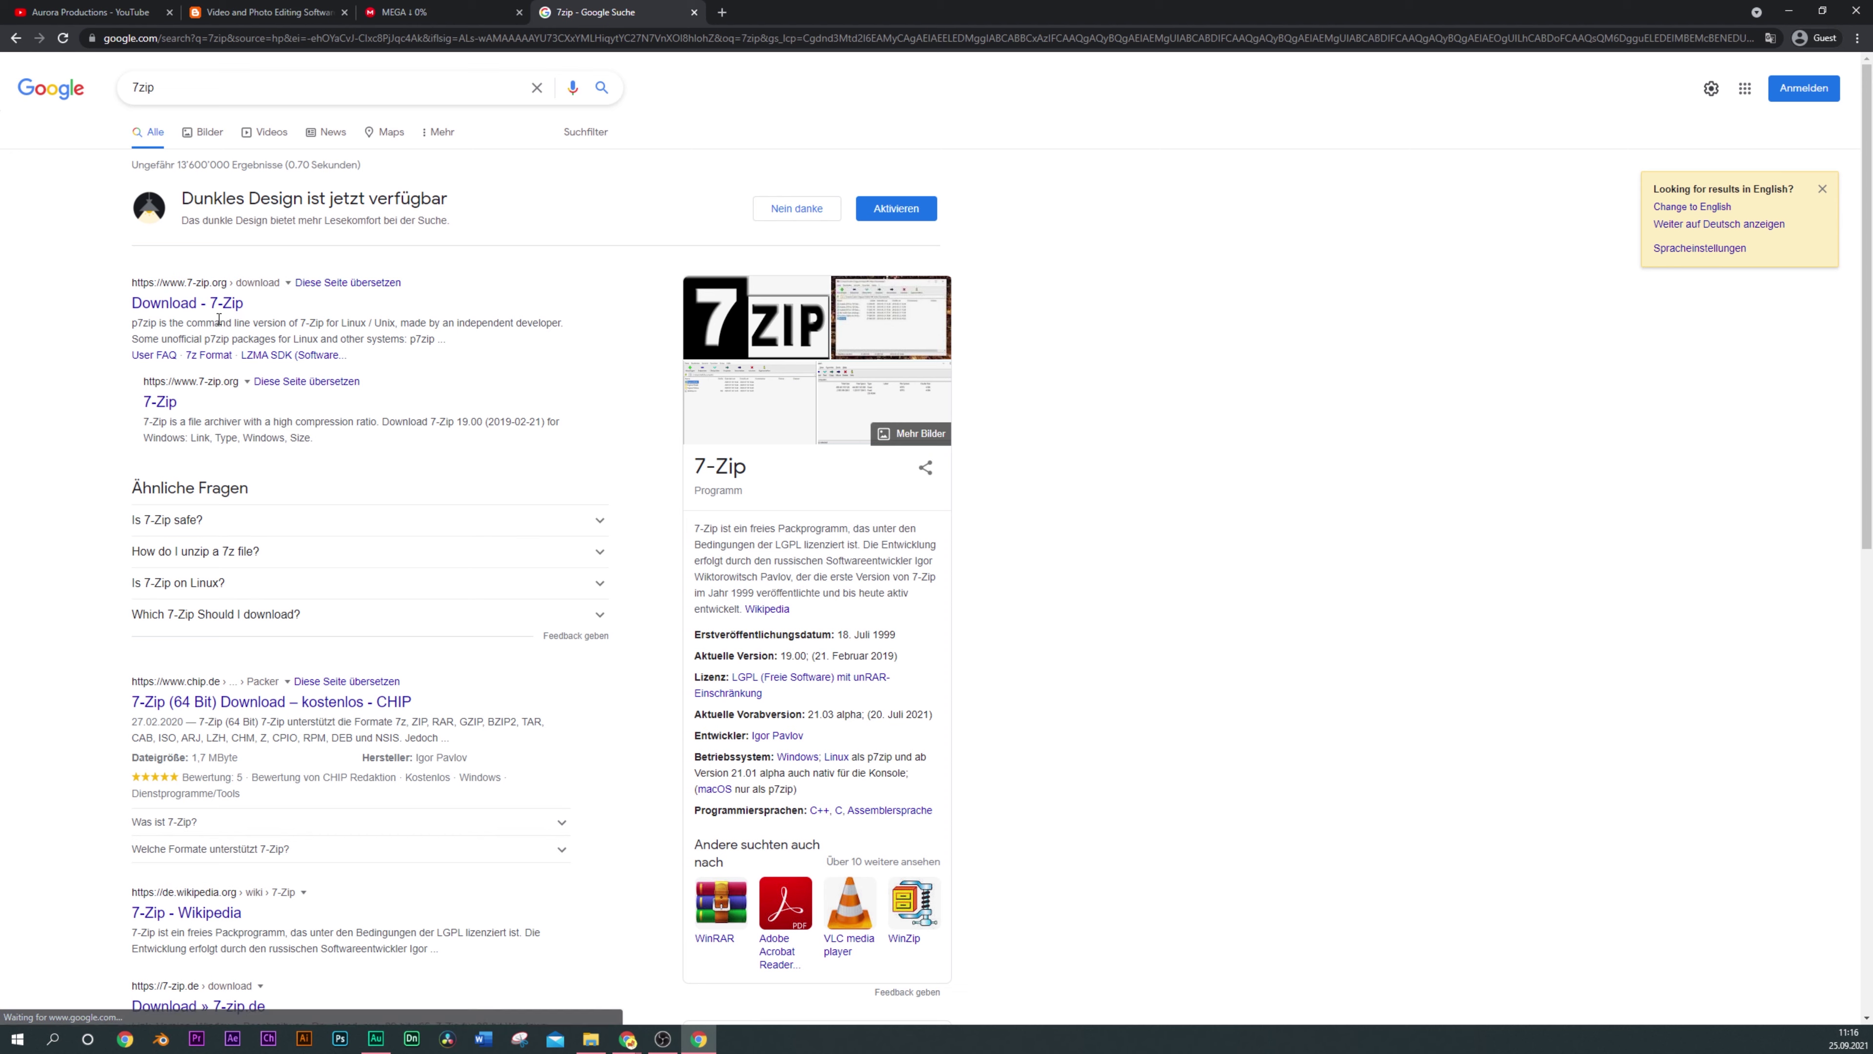
{"action": "left_click", "coordinate": [174, 308]}
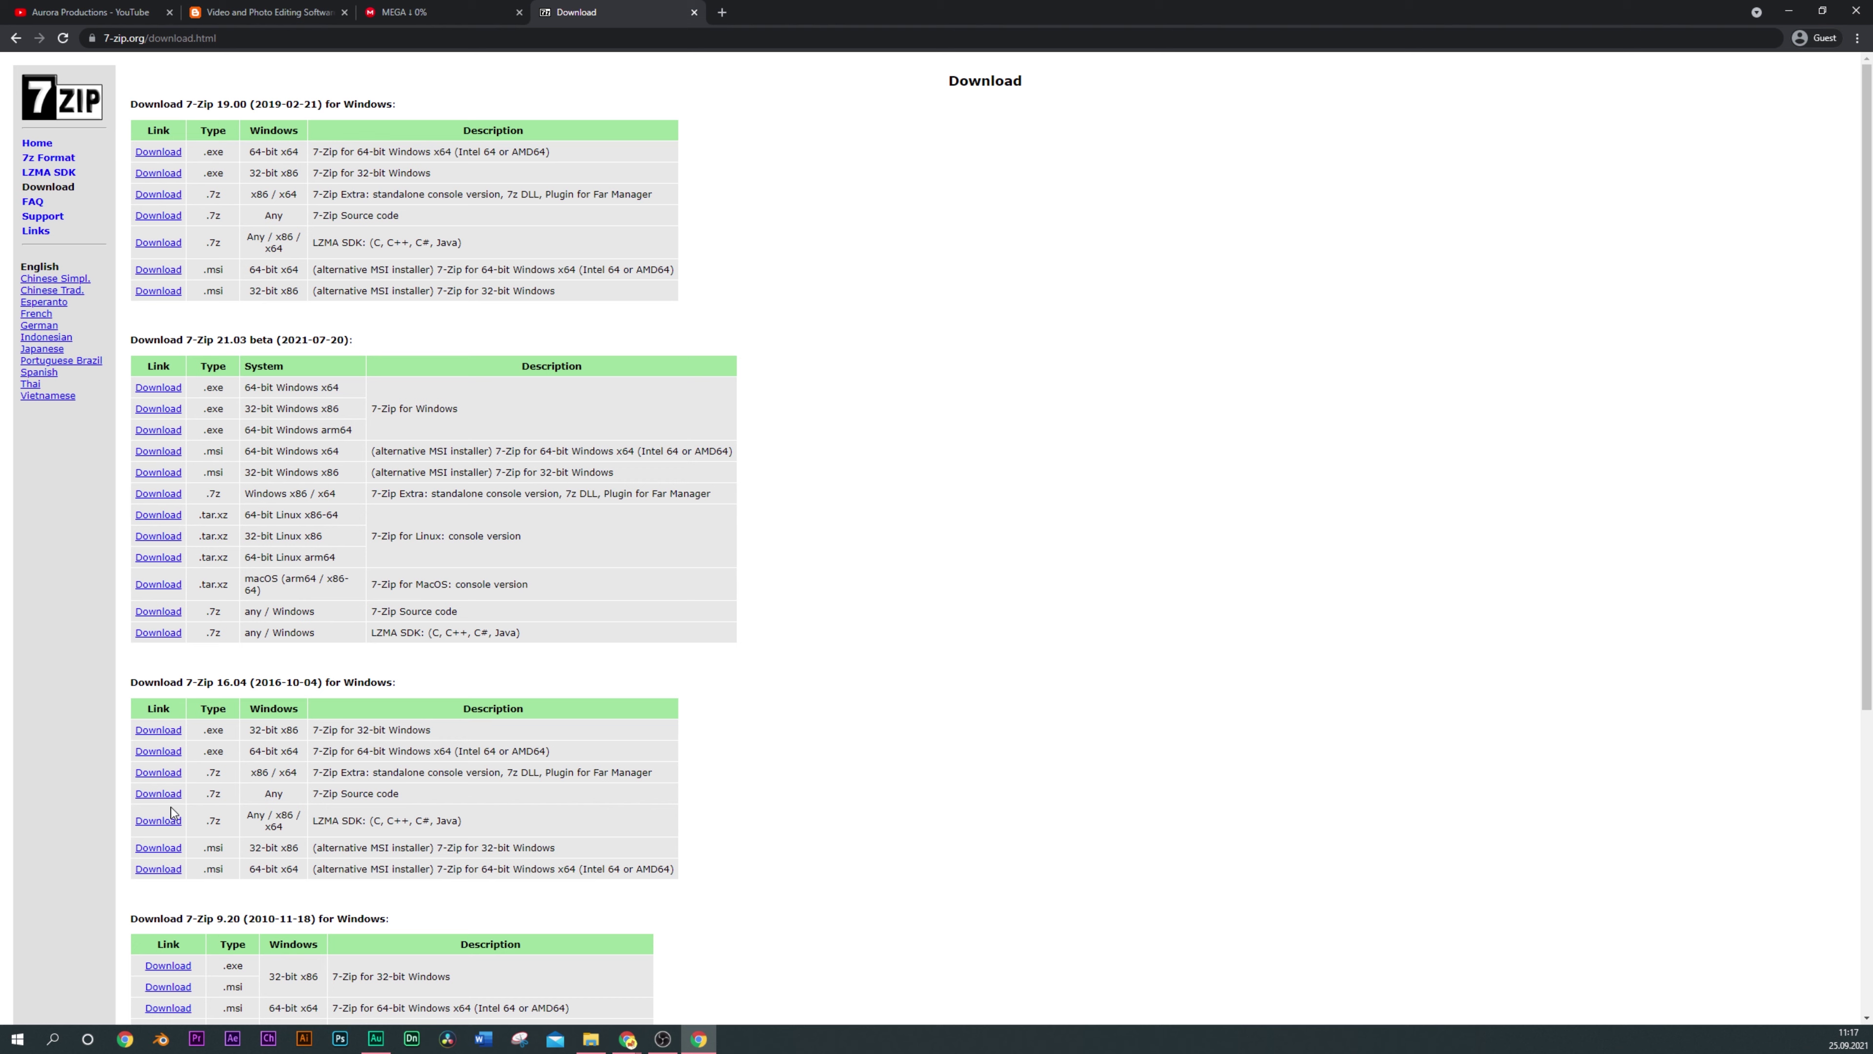
Open Windows System settings from the Start button's right-click menu and maximize it
{"action": "right_click", "coordinate": [16, 1038]}
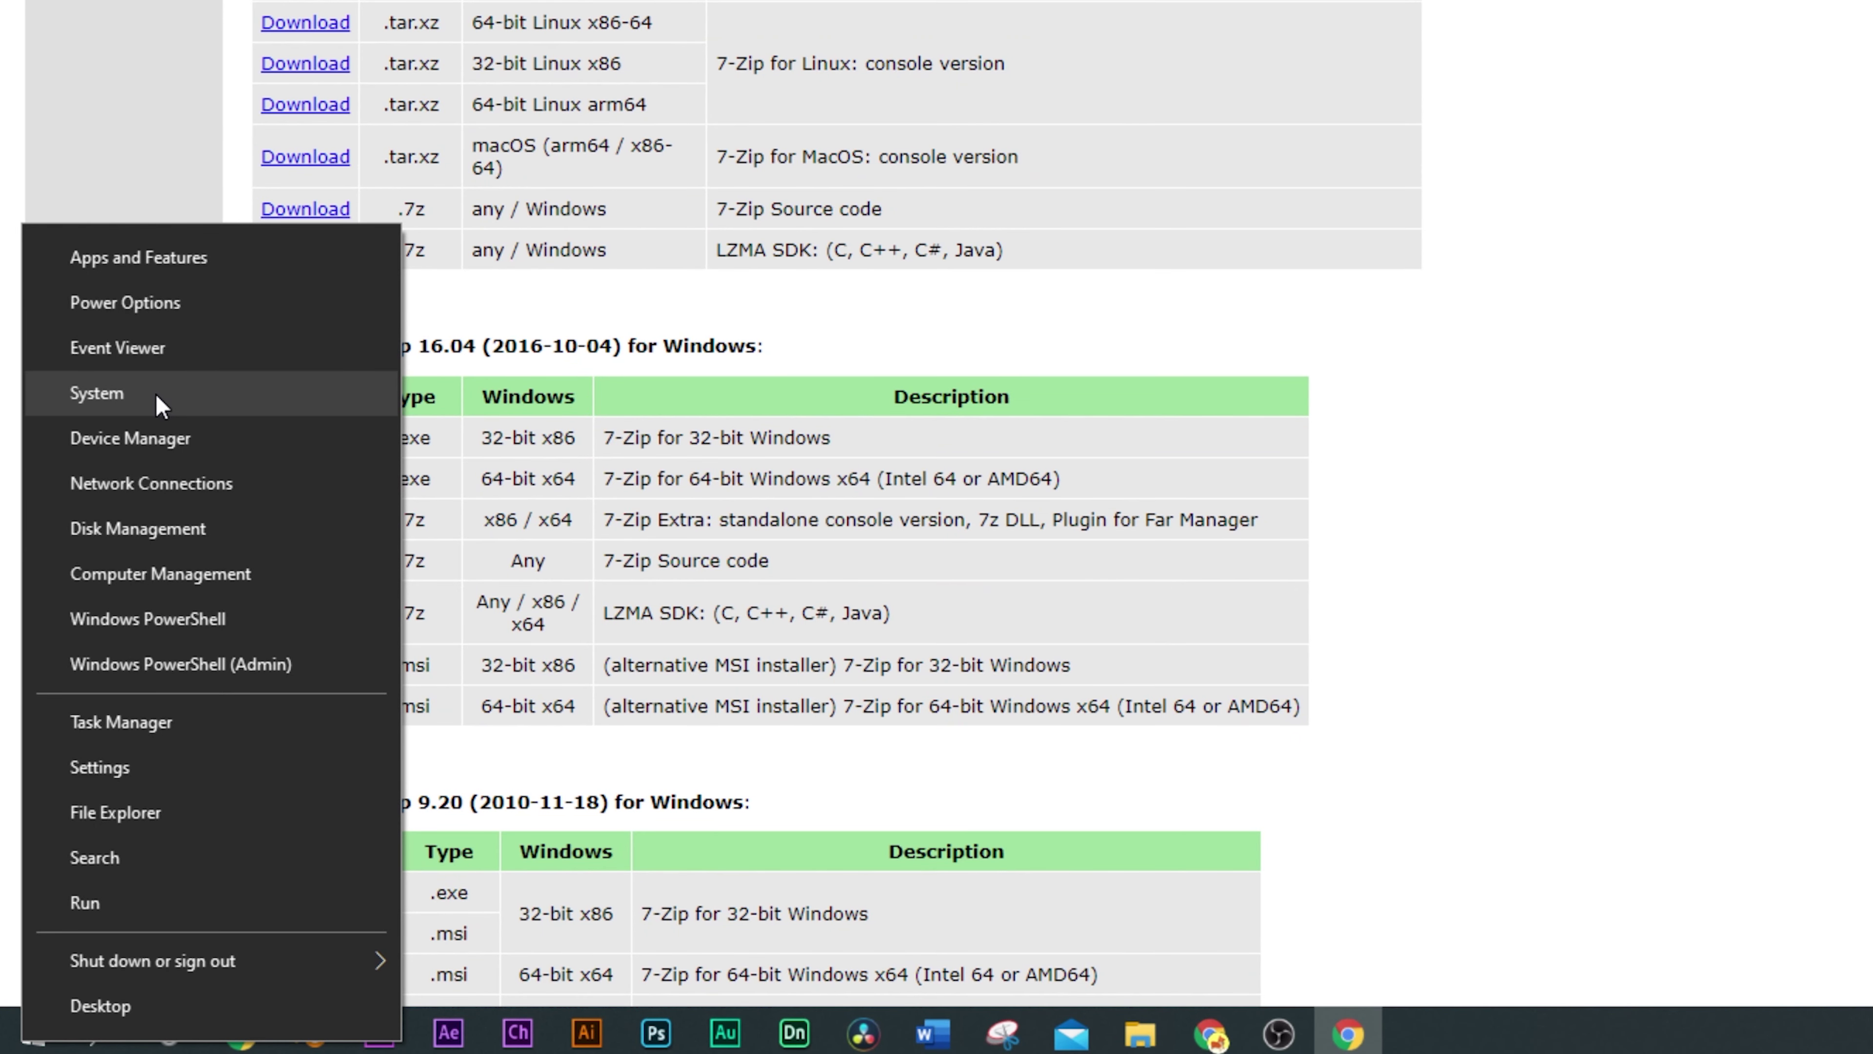
{"action": "left_click", "coordinate": [163, 410]}
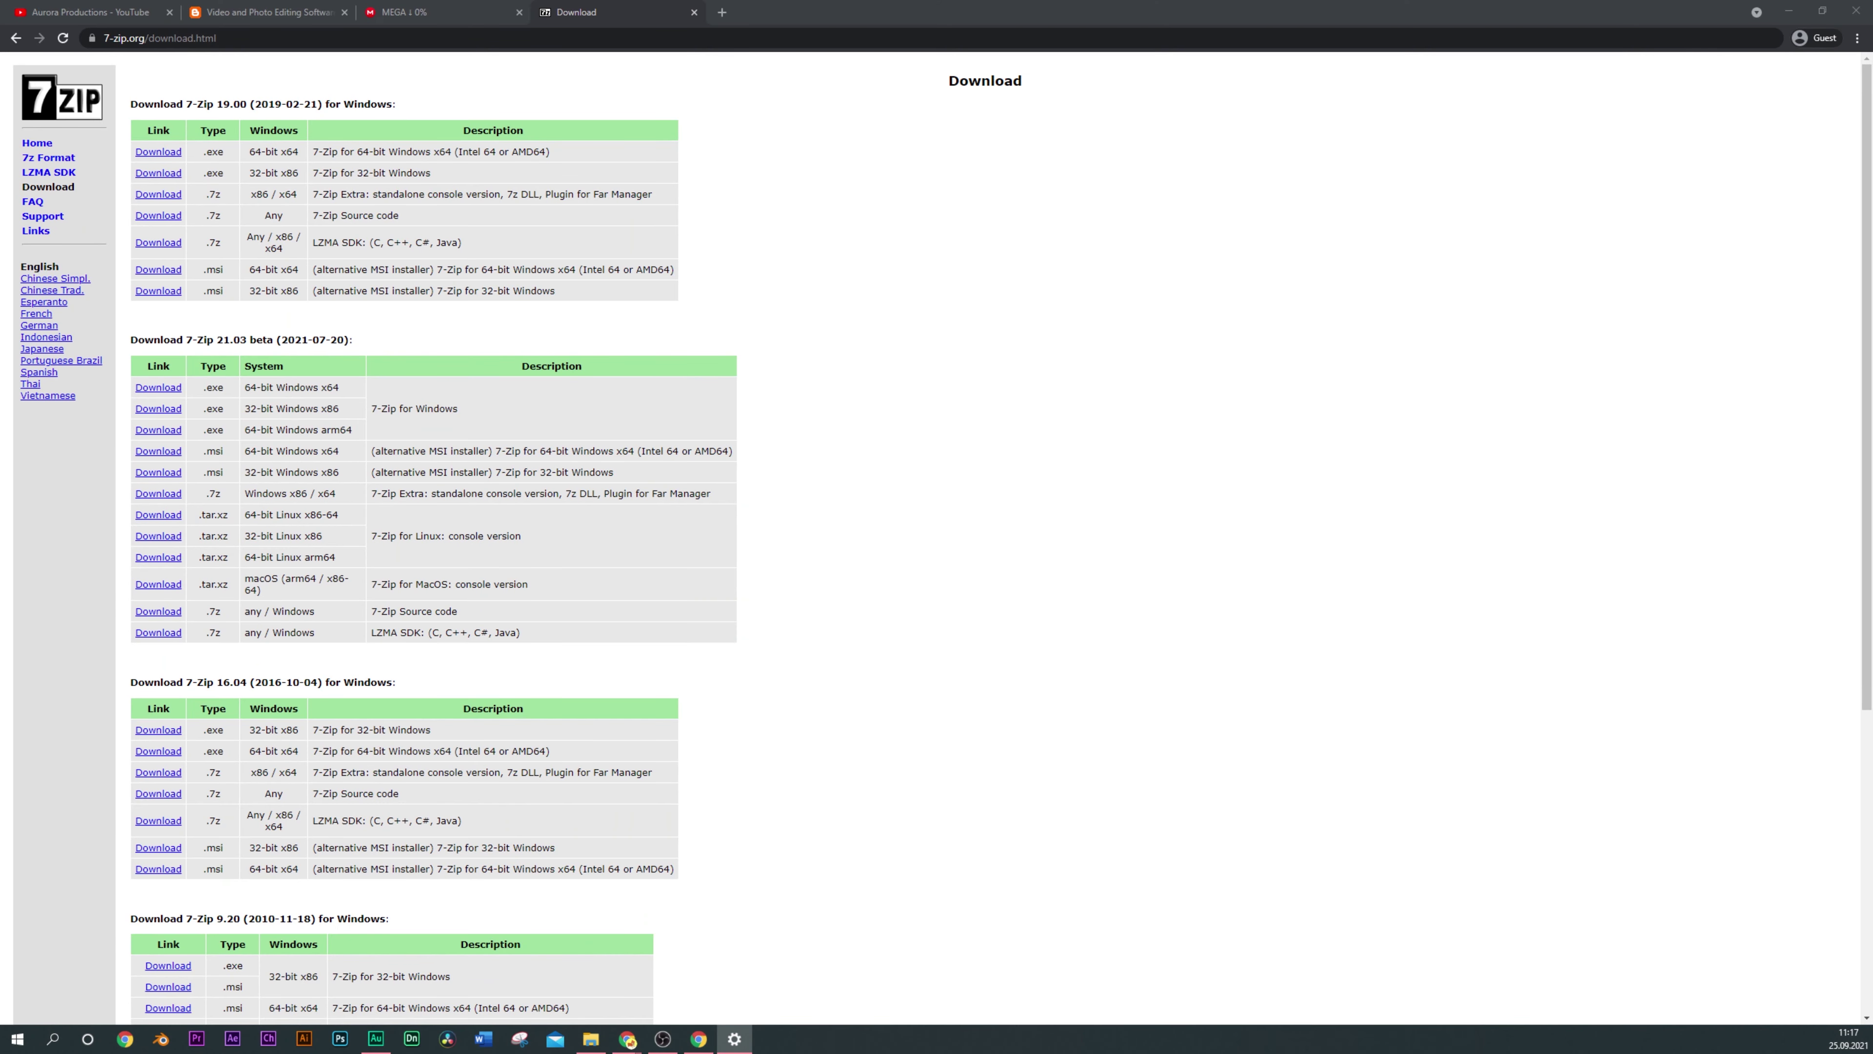
{"action": "double_click", "coordinate": [908, 357]}
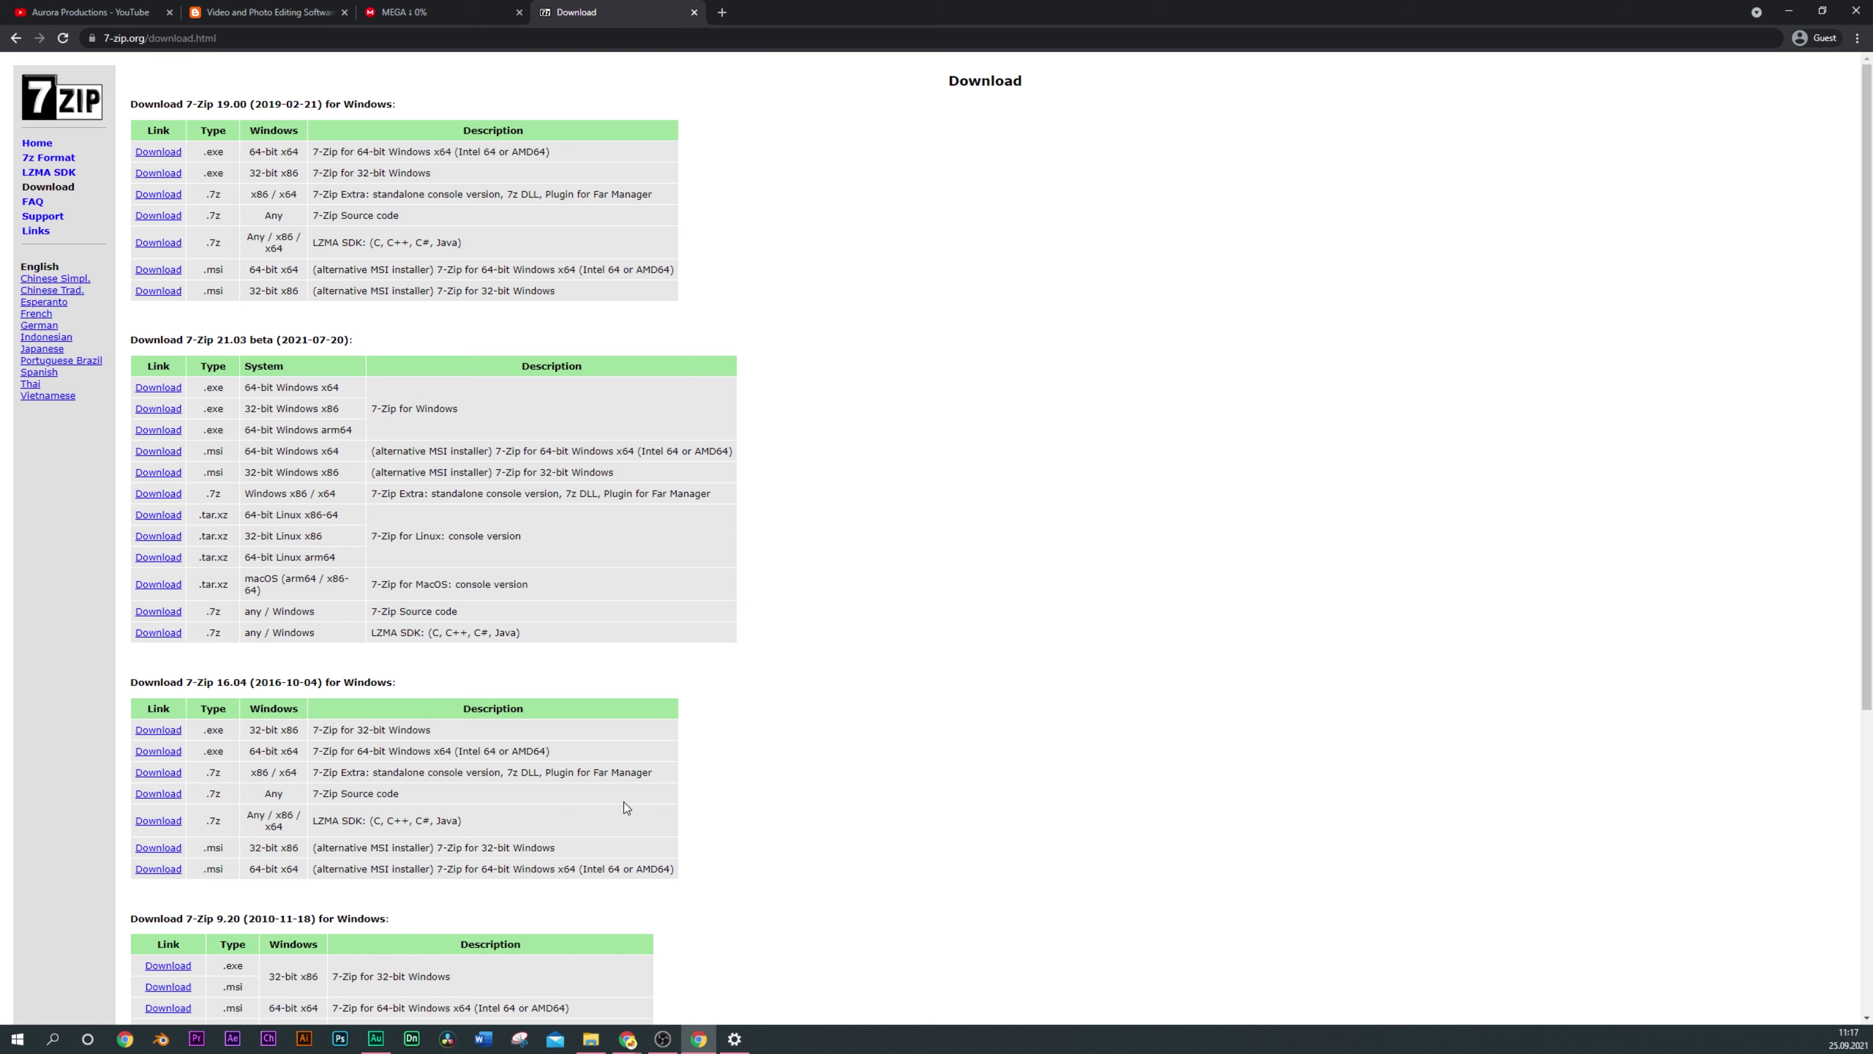
{"action": "left_click", "coordinate": [734, 1038]}
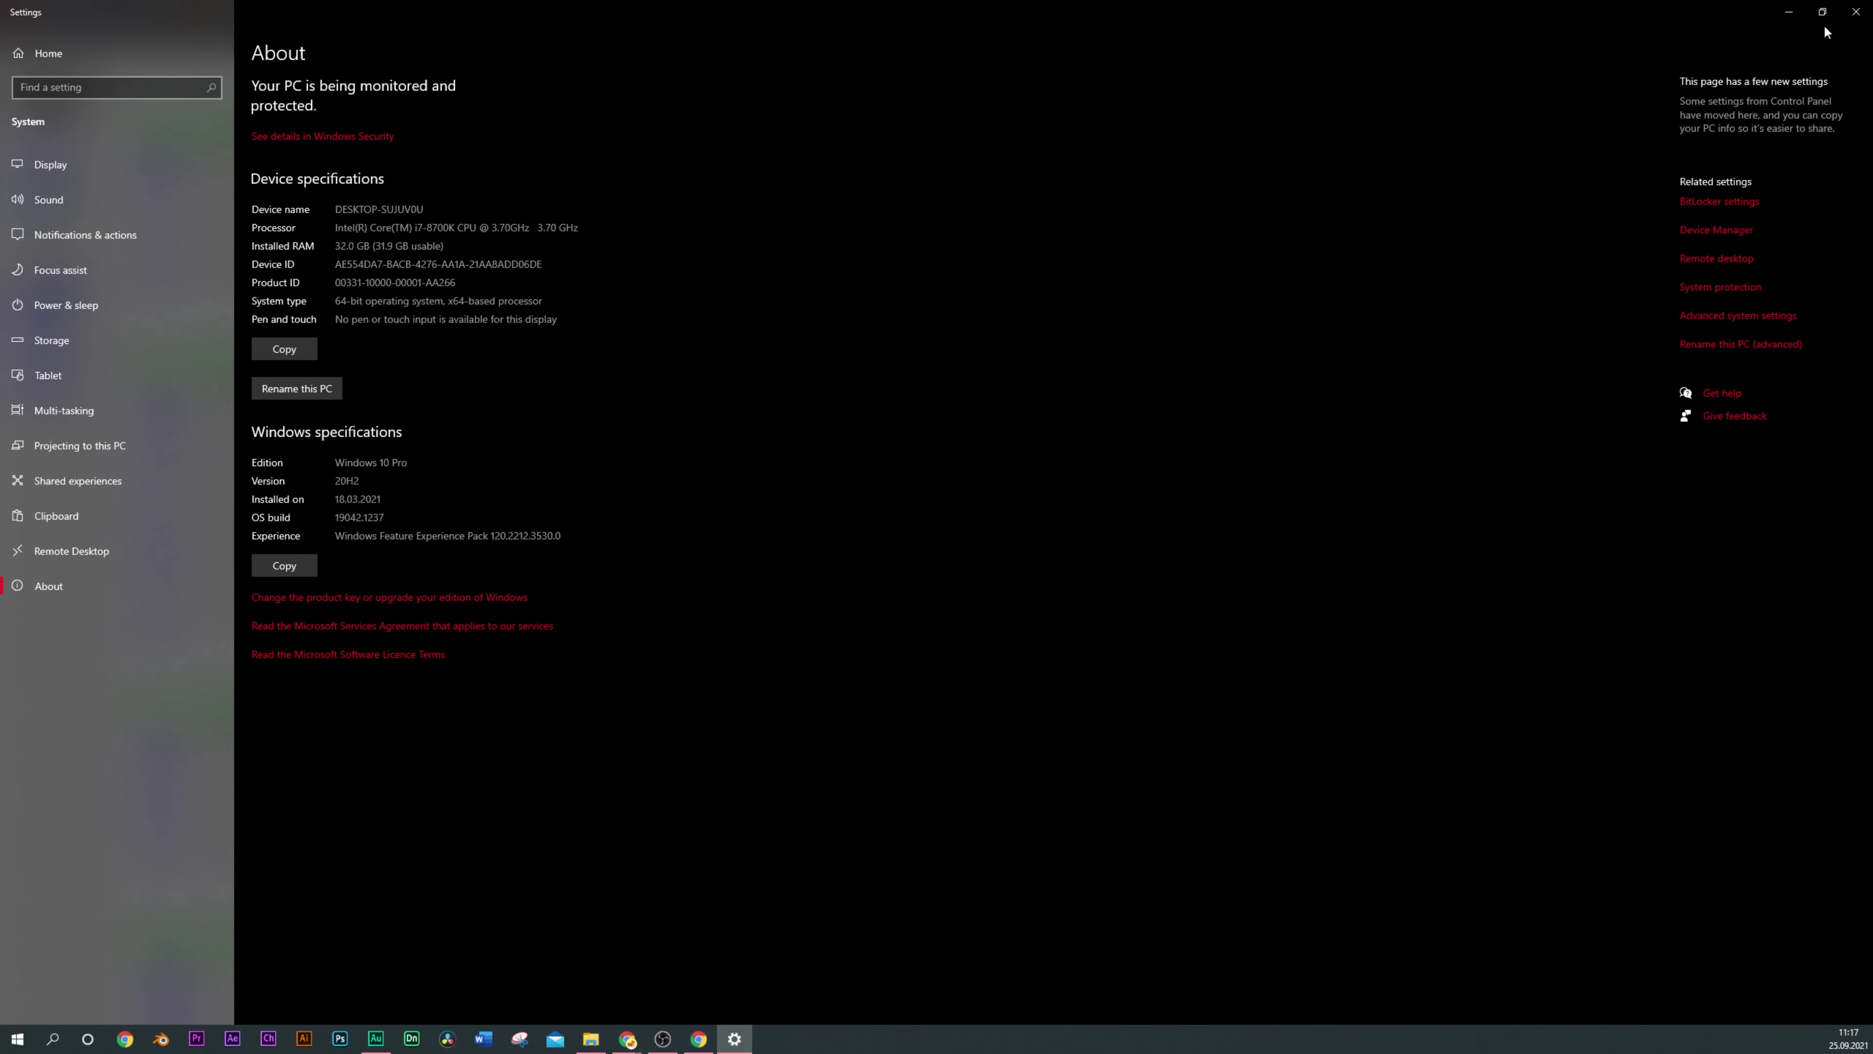
Restore the Settings About window to a smaller size over the 7-Zip page
{"action": "left_click", "coordinate": [1822, 11]}
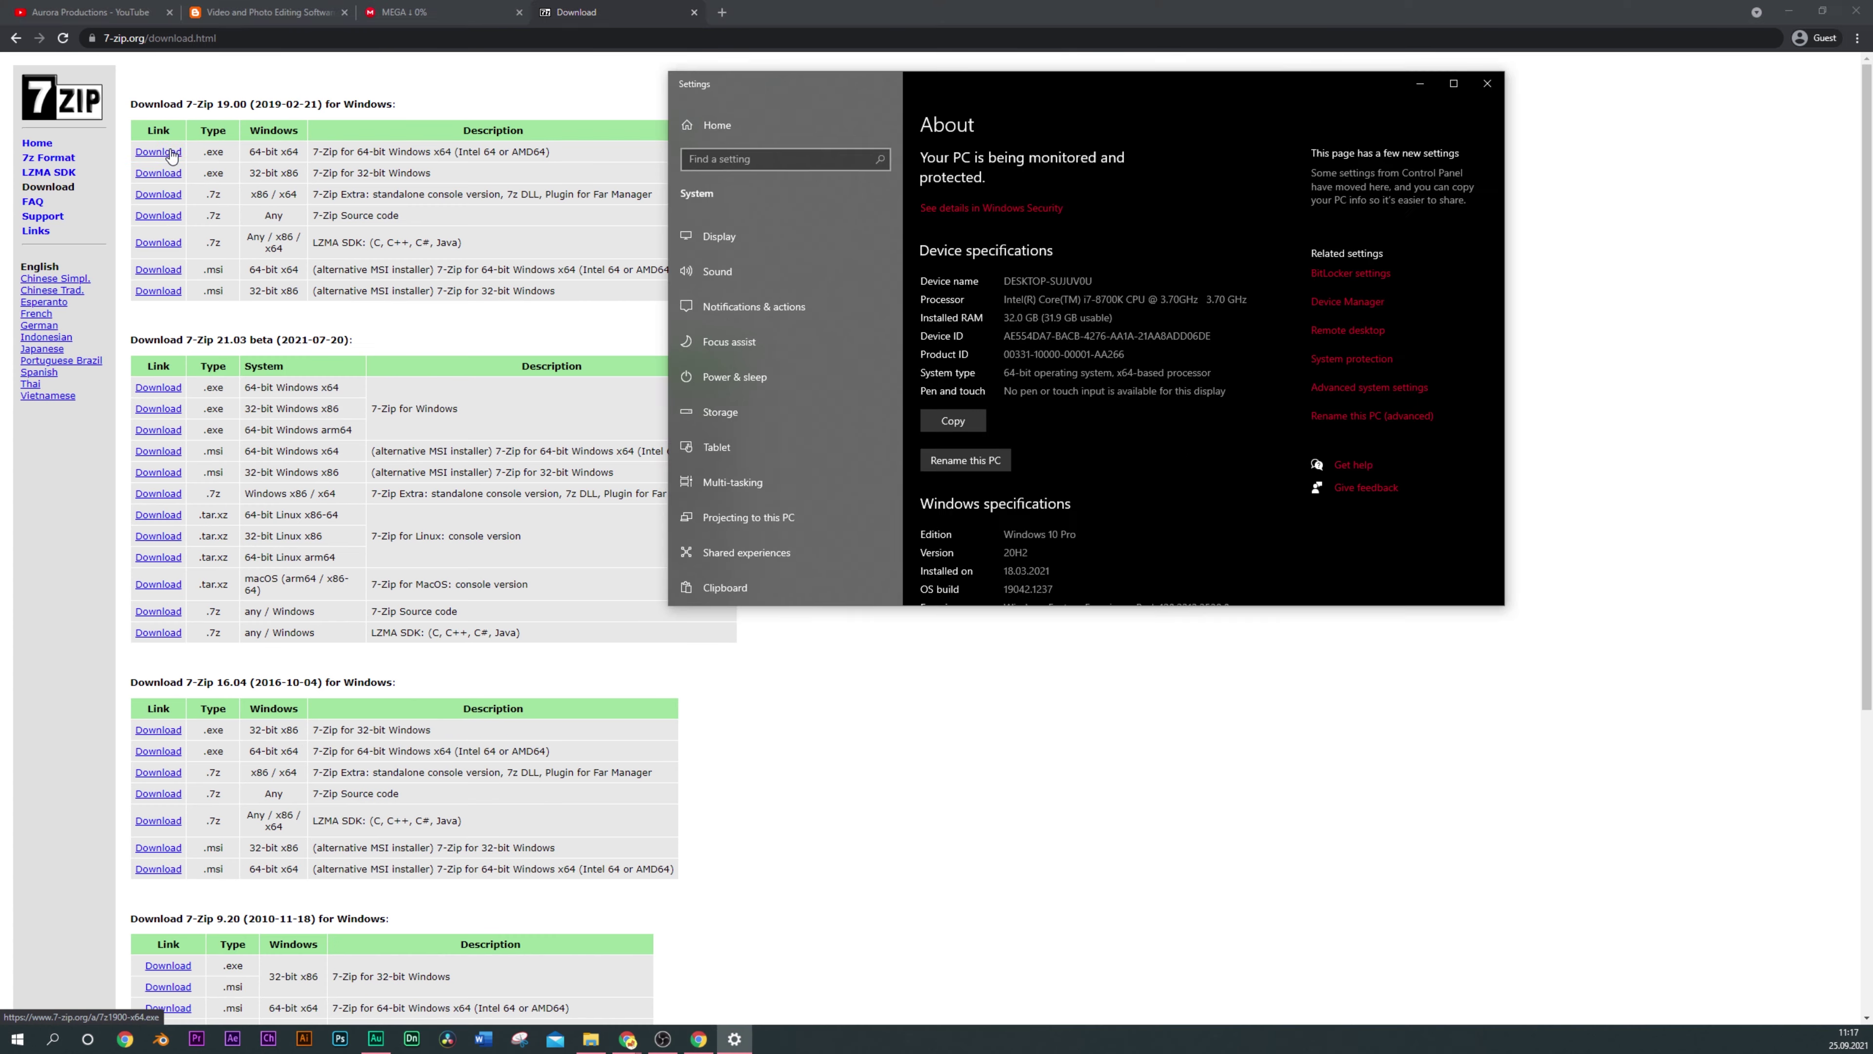
Download and launch the 64-bit 7-Zip 19.00 installer, then cancel its setup and minimize Chrome
{"action": "left_click", "coordinate": [1796, 59]}
{"action": "left_click", "coordinate": [170, 153]}
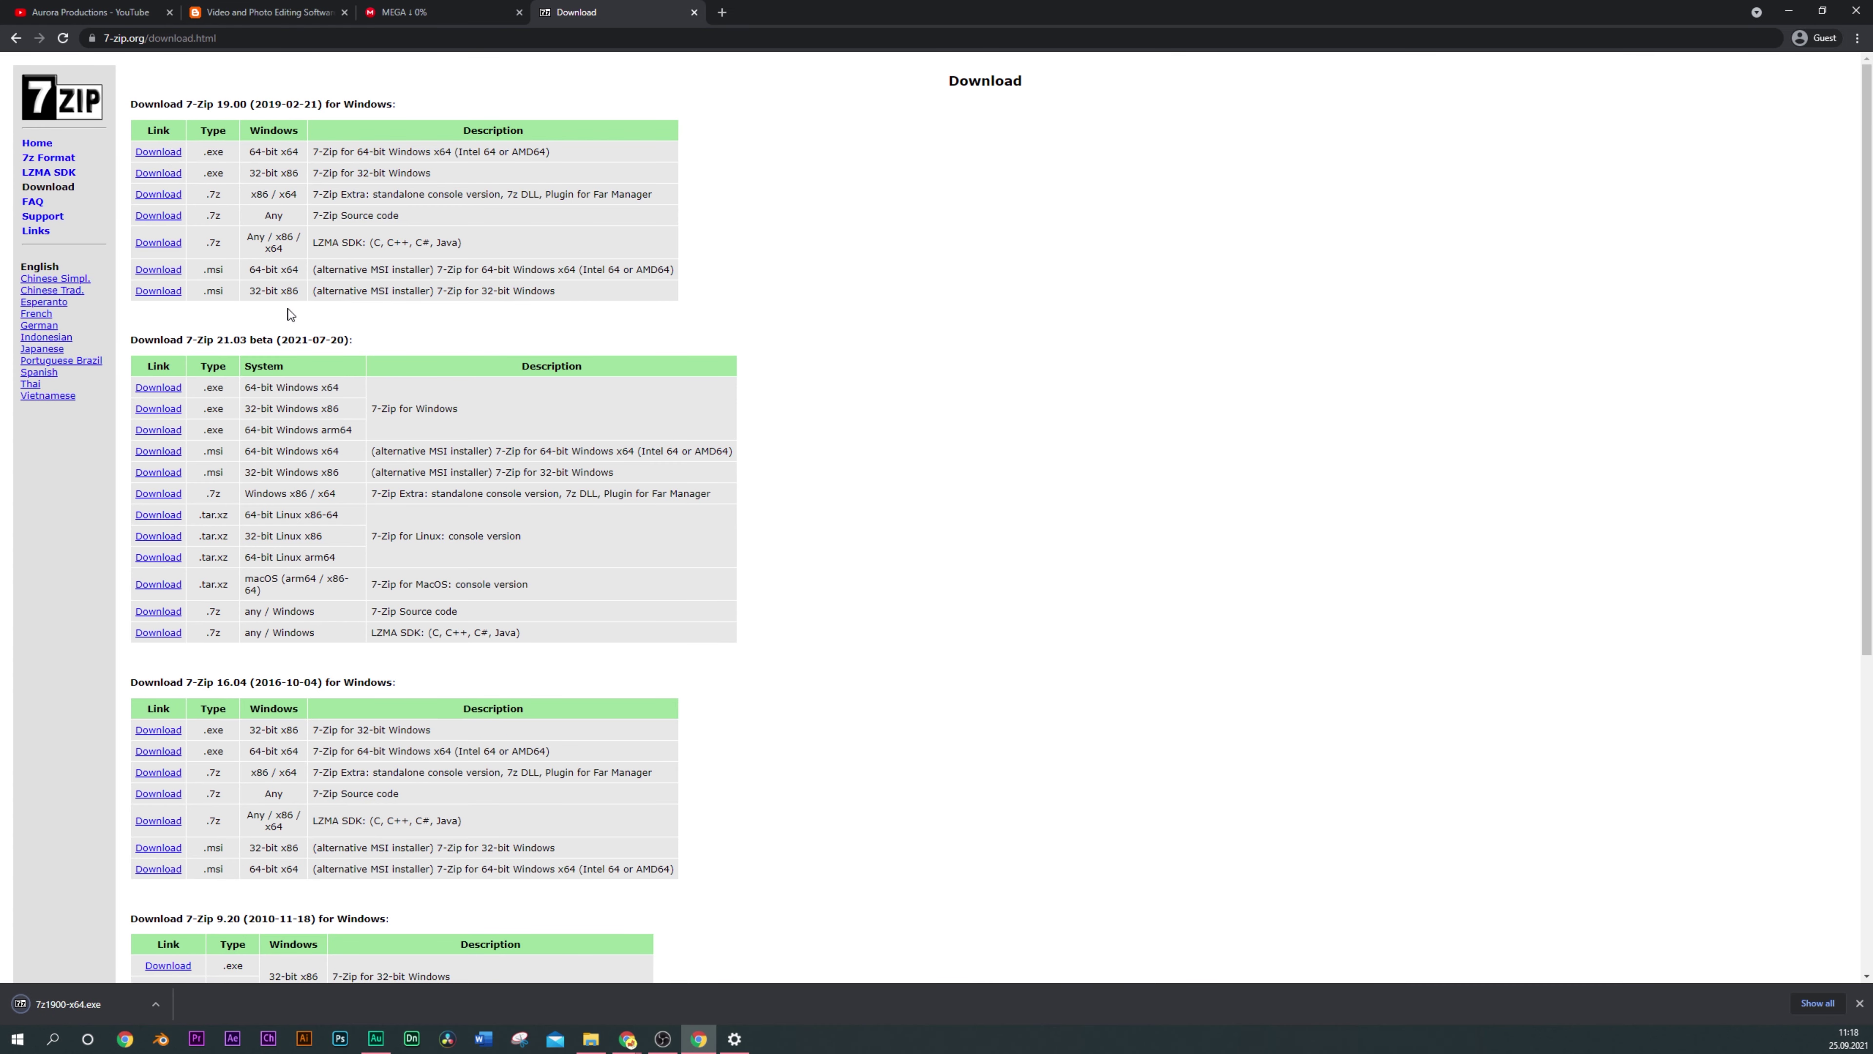
{"action": "left_click", "coordinate": [45, 1004]}
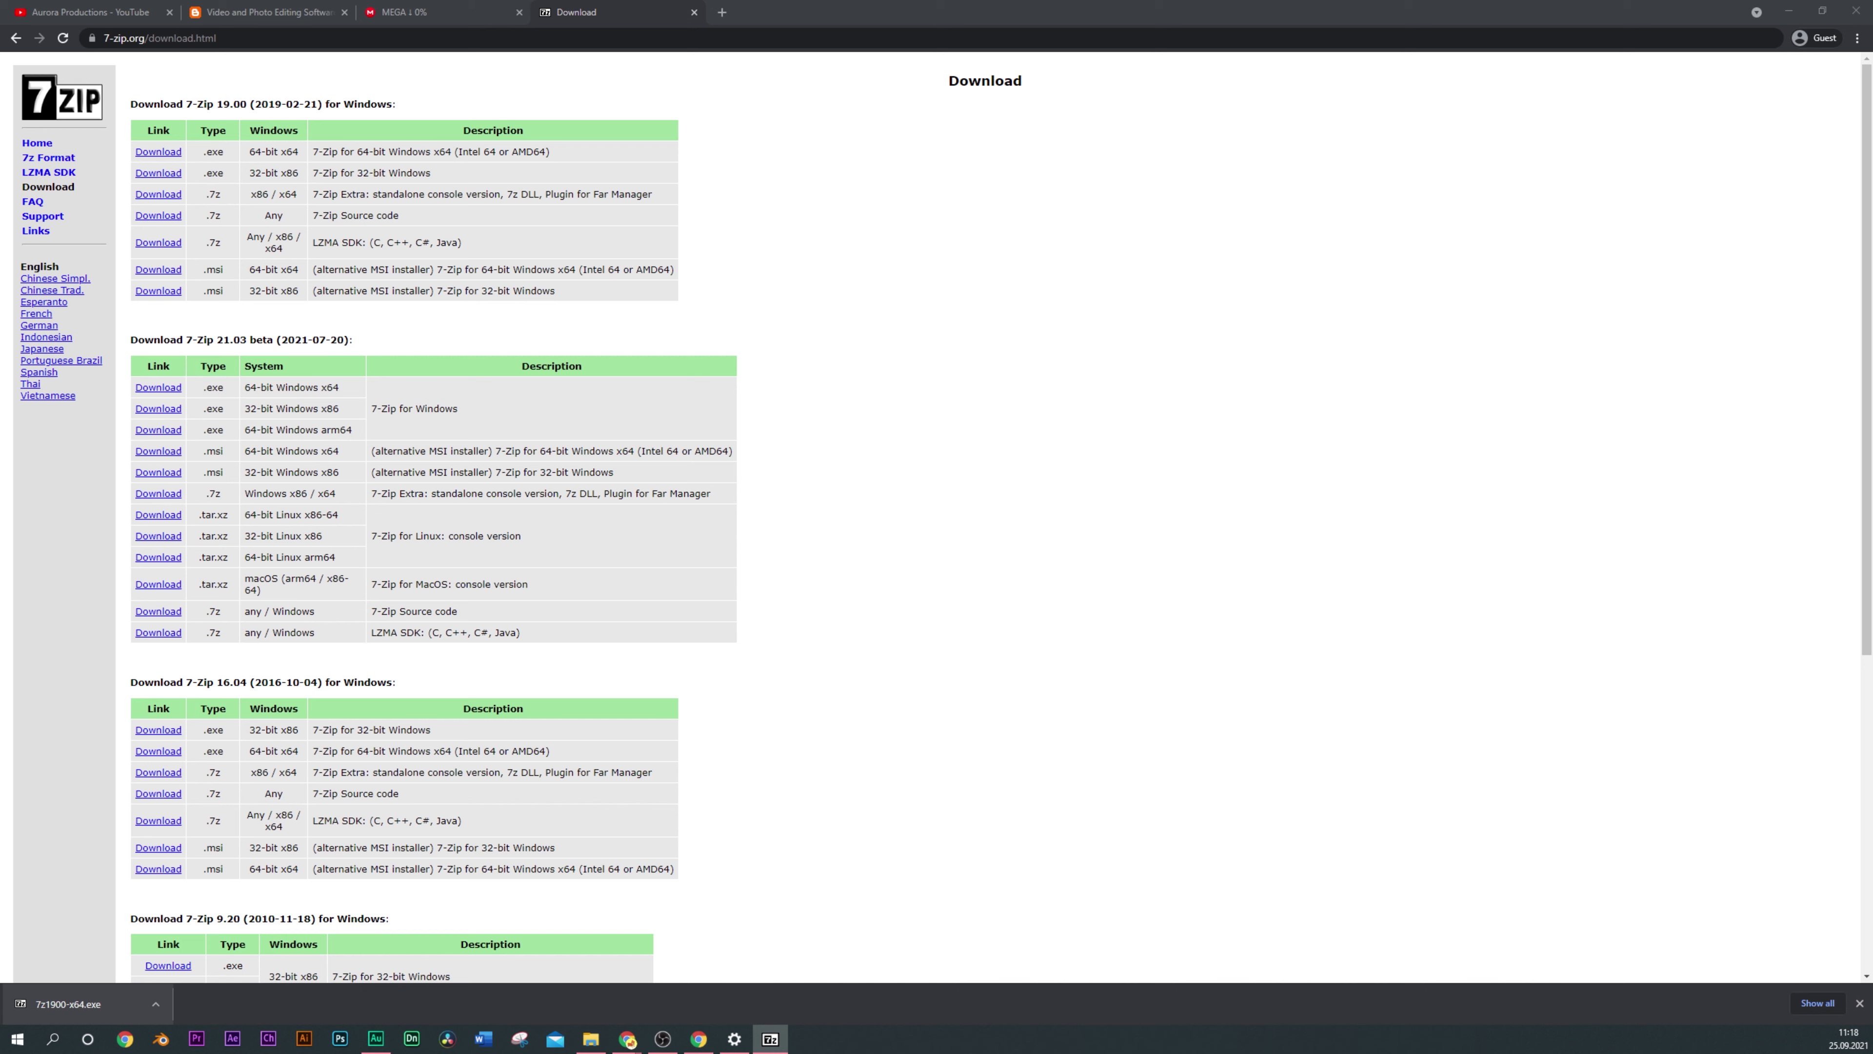
{"action": "left_click_drag", "start_coordinate": [1689, 647], "coordinate": [1135, 304]}
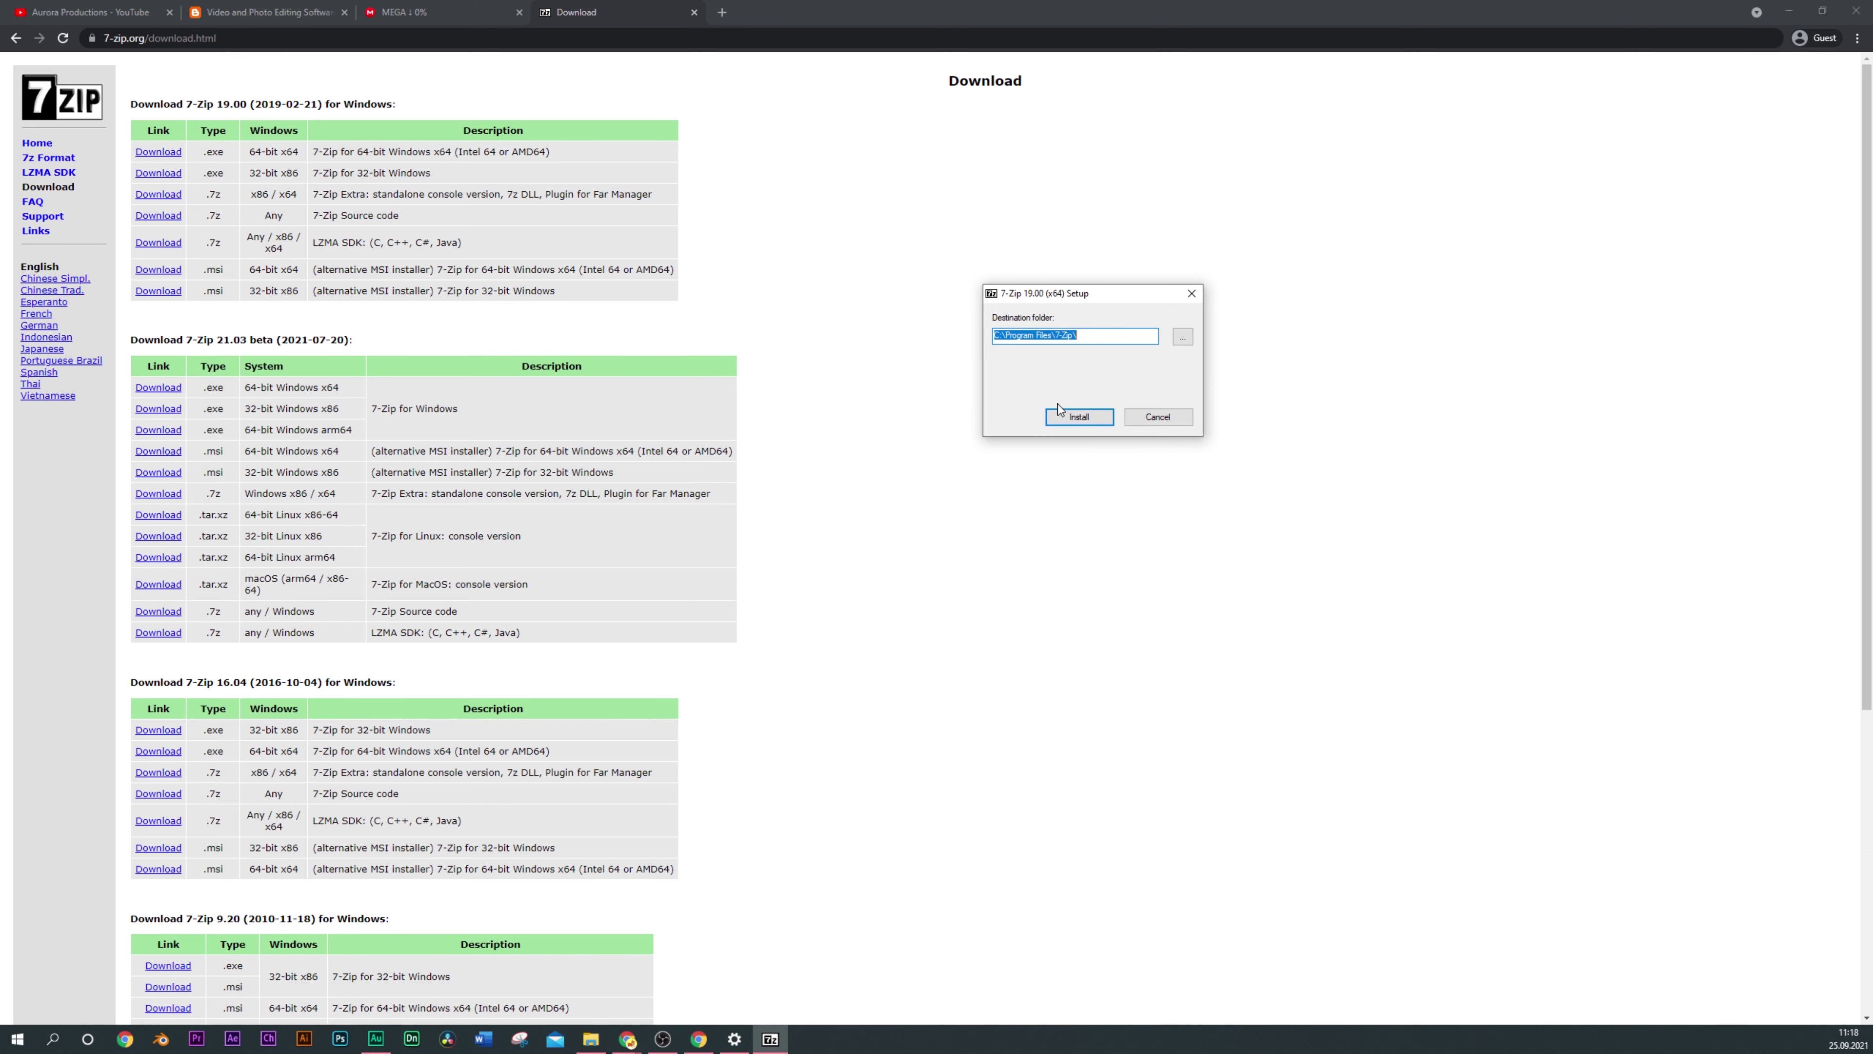
{"action": "left_click", "coordinate": [1172, 421]}
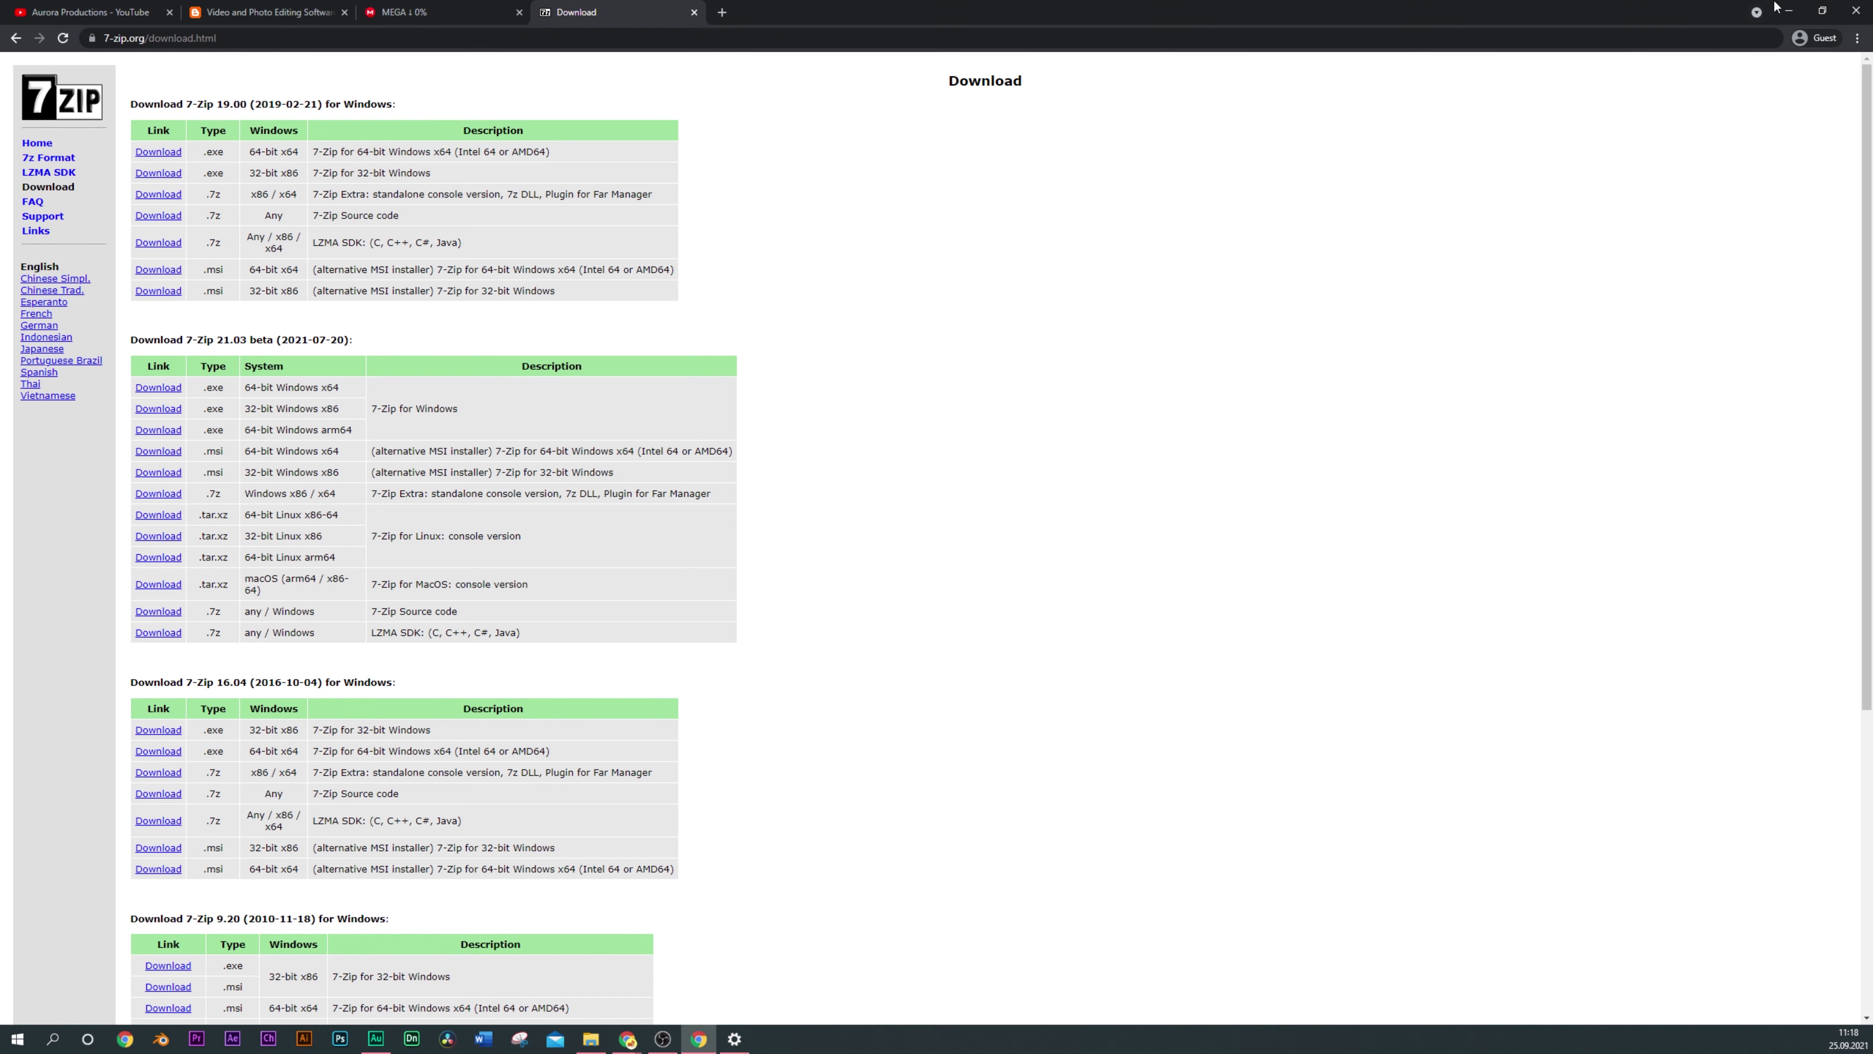
{"action": "left_click", "coordinate": [1792, 11]}
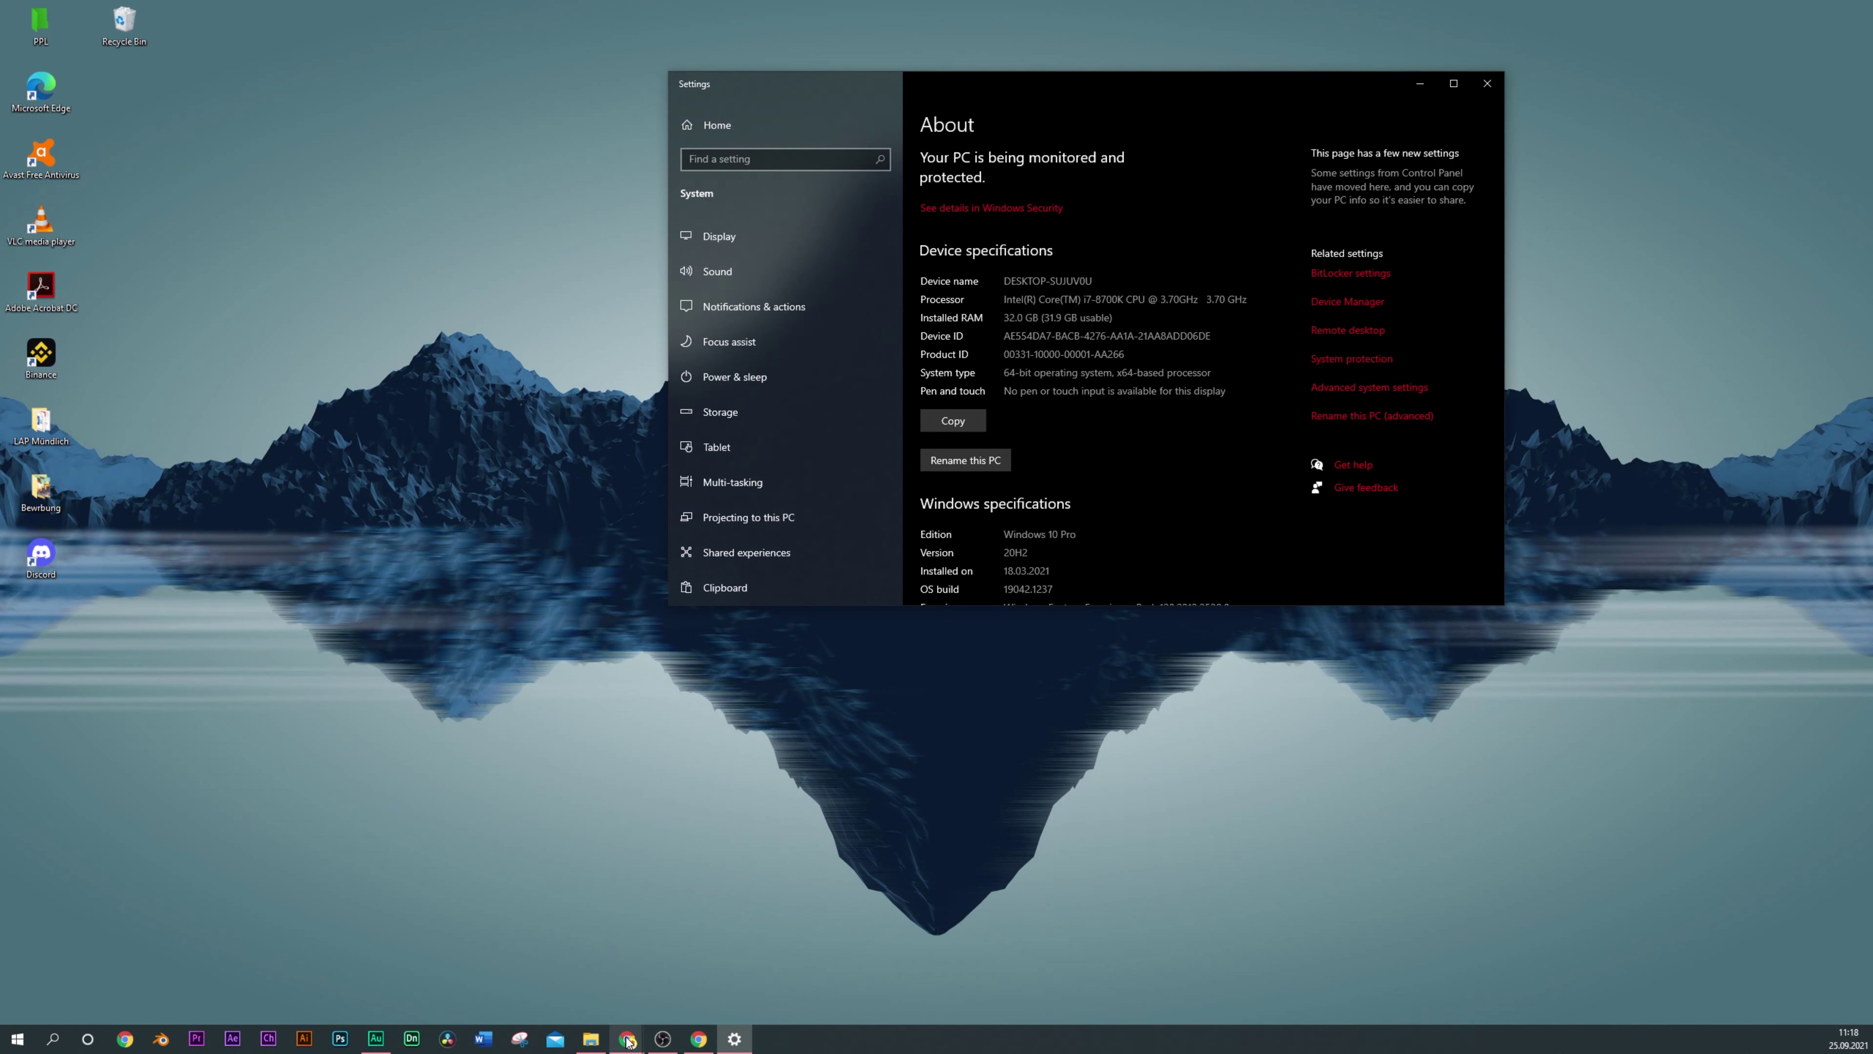
{"action": "mouse_move", "coordinate": [628, 1039]}
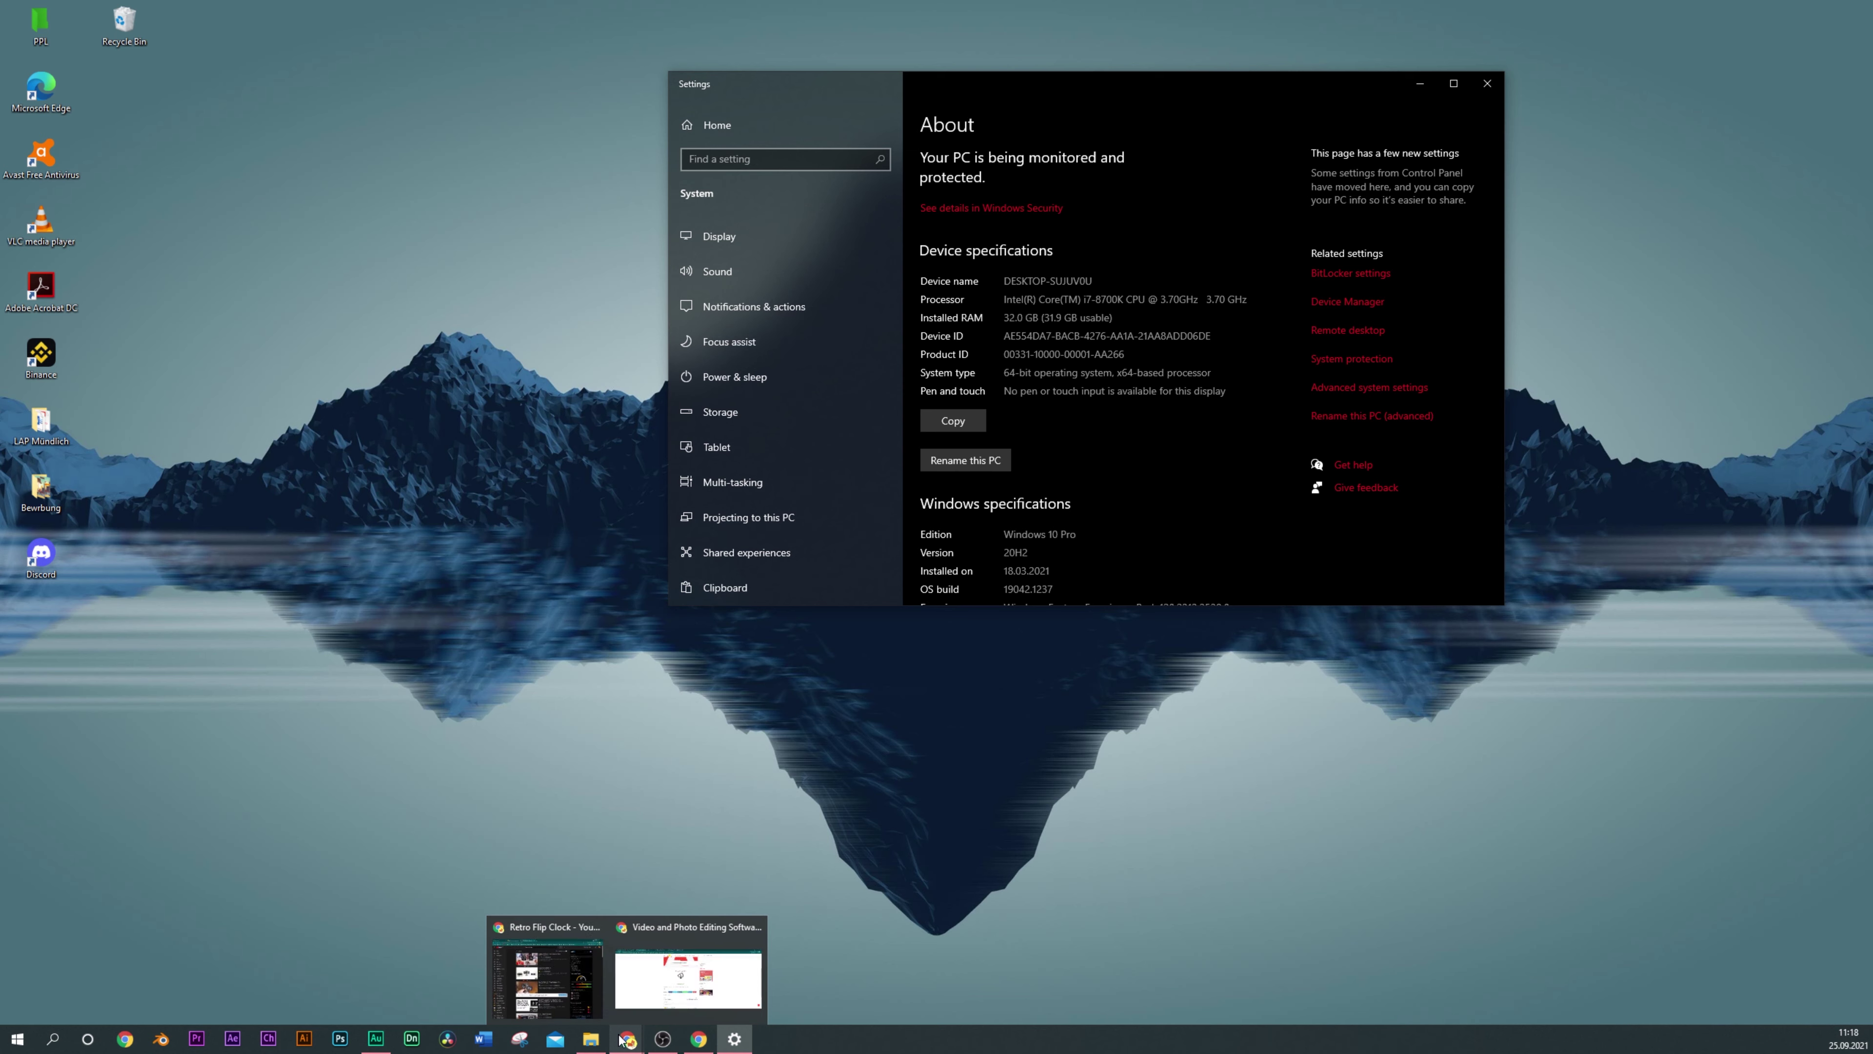
Restore Chrome from the taskbar and switch via the blog tab to the MEGA download tab
{"action": "left_click", "coordinate": [627, 1039]}
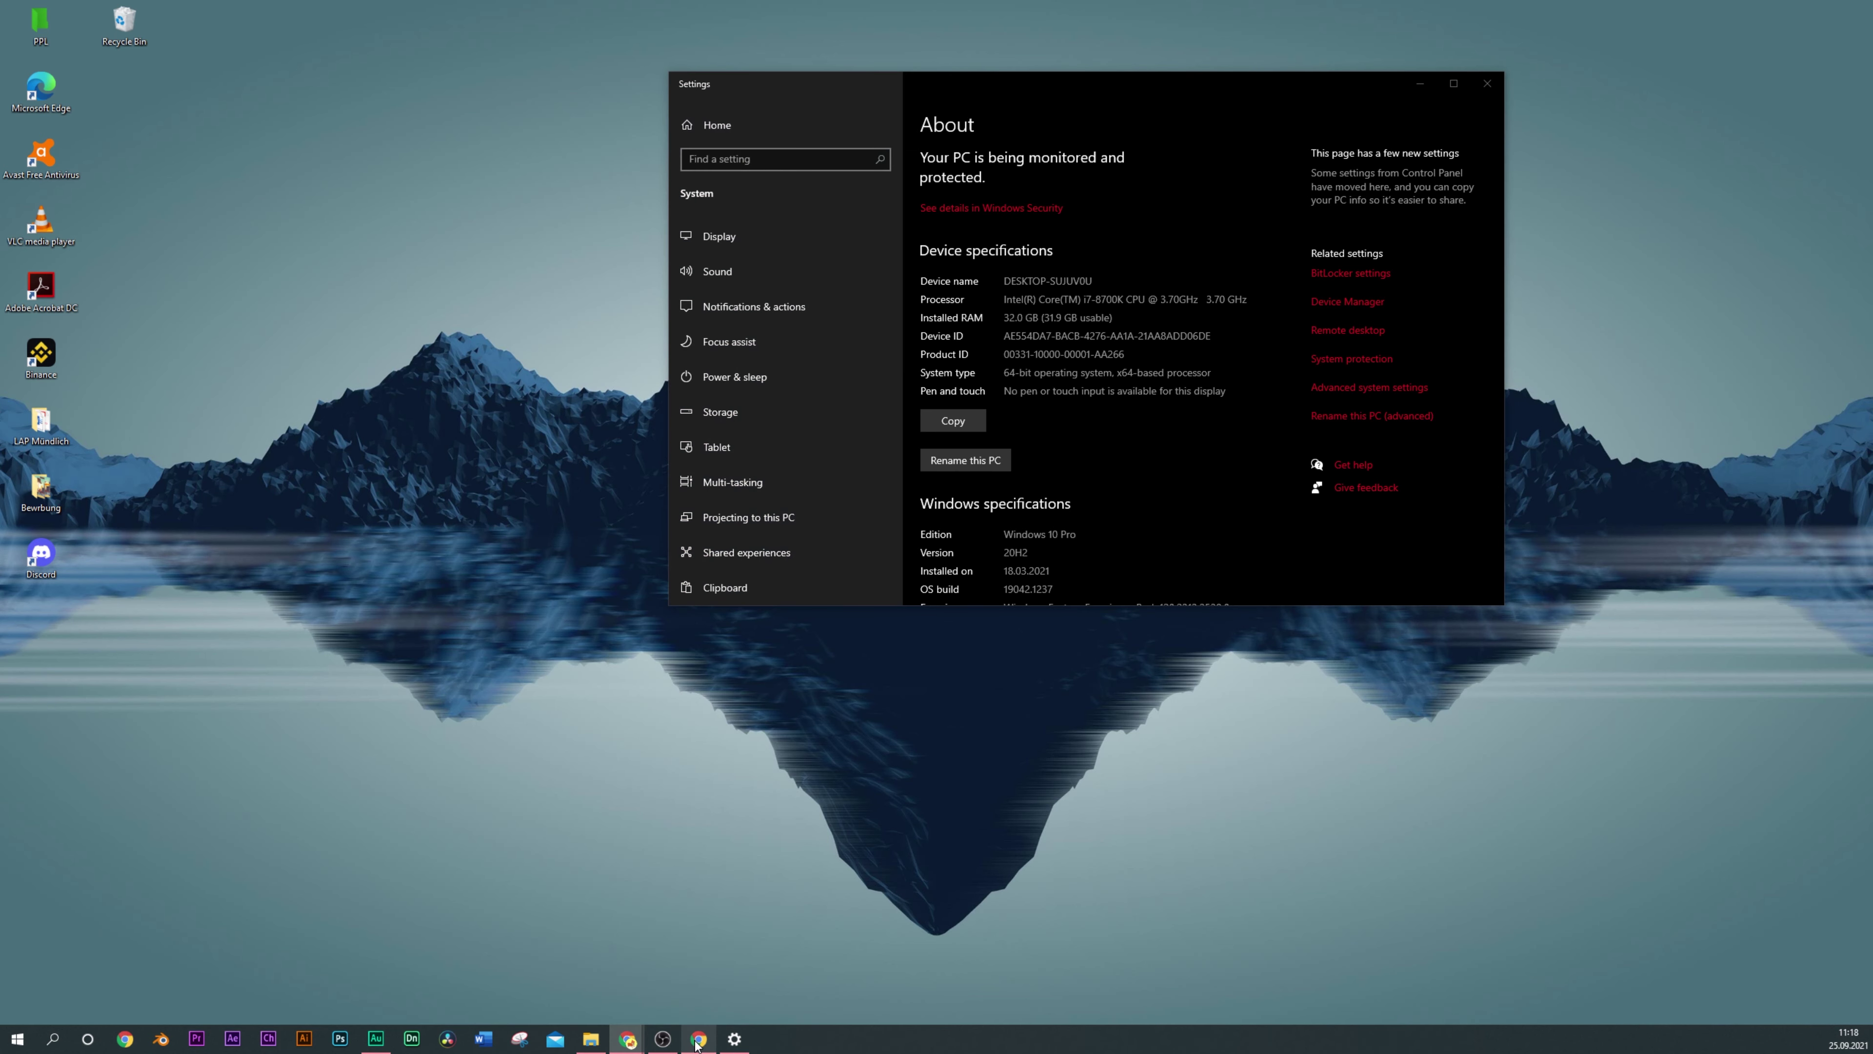
{"action": "left_click", "coordinate": [698, 1040]}
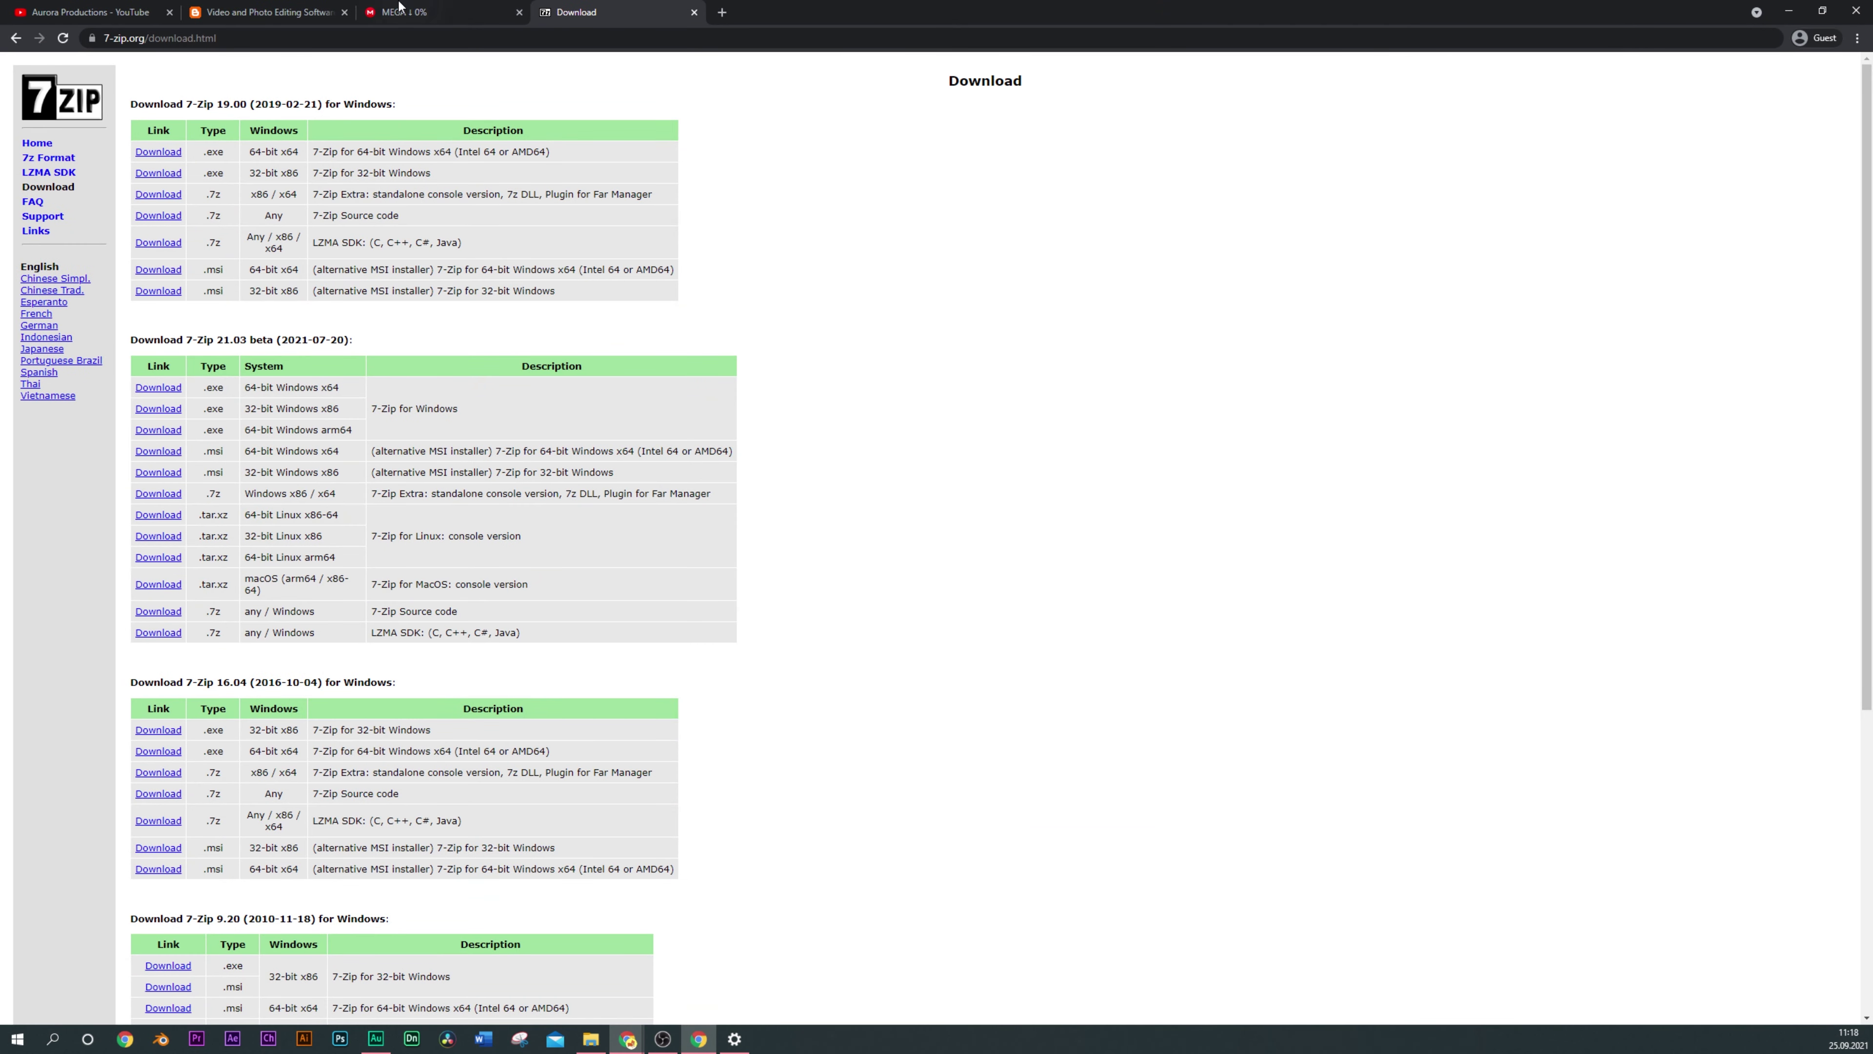
{"action": "left_click", "coordinate": [262, 12]}
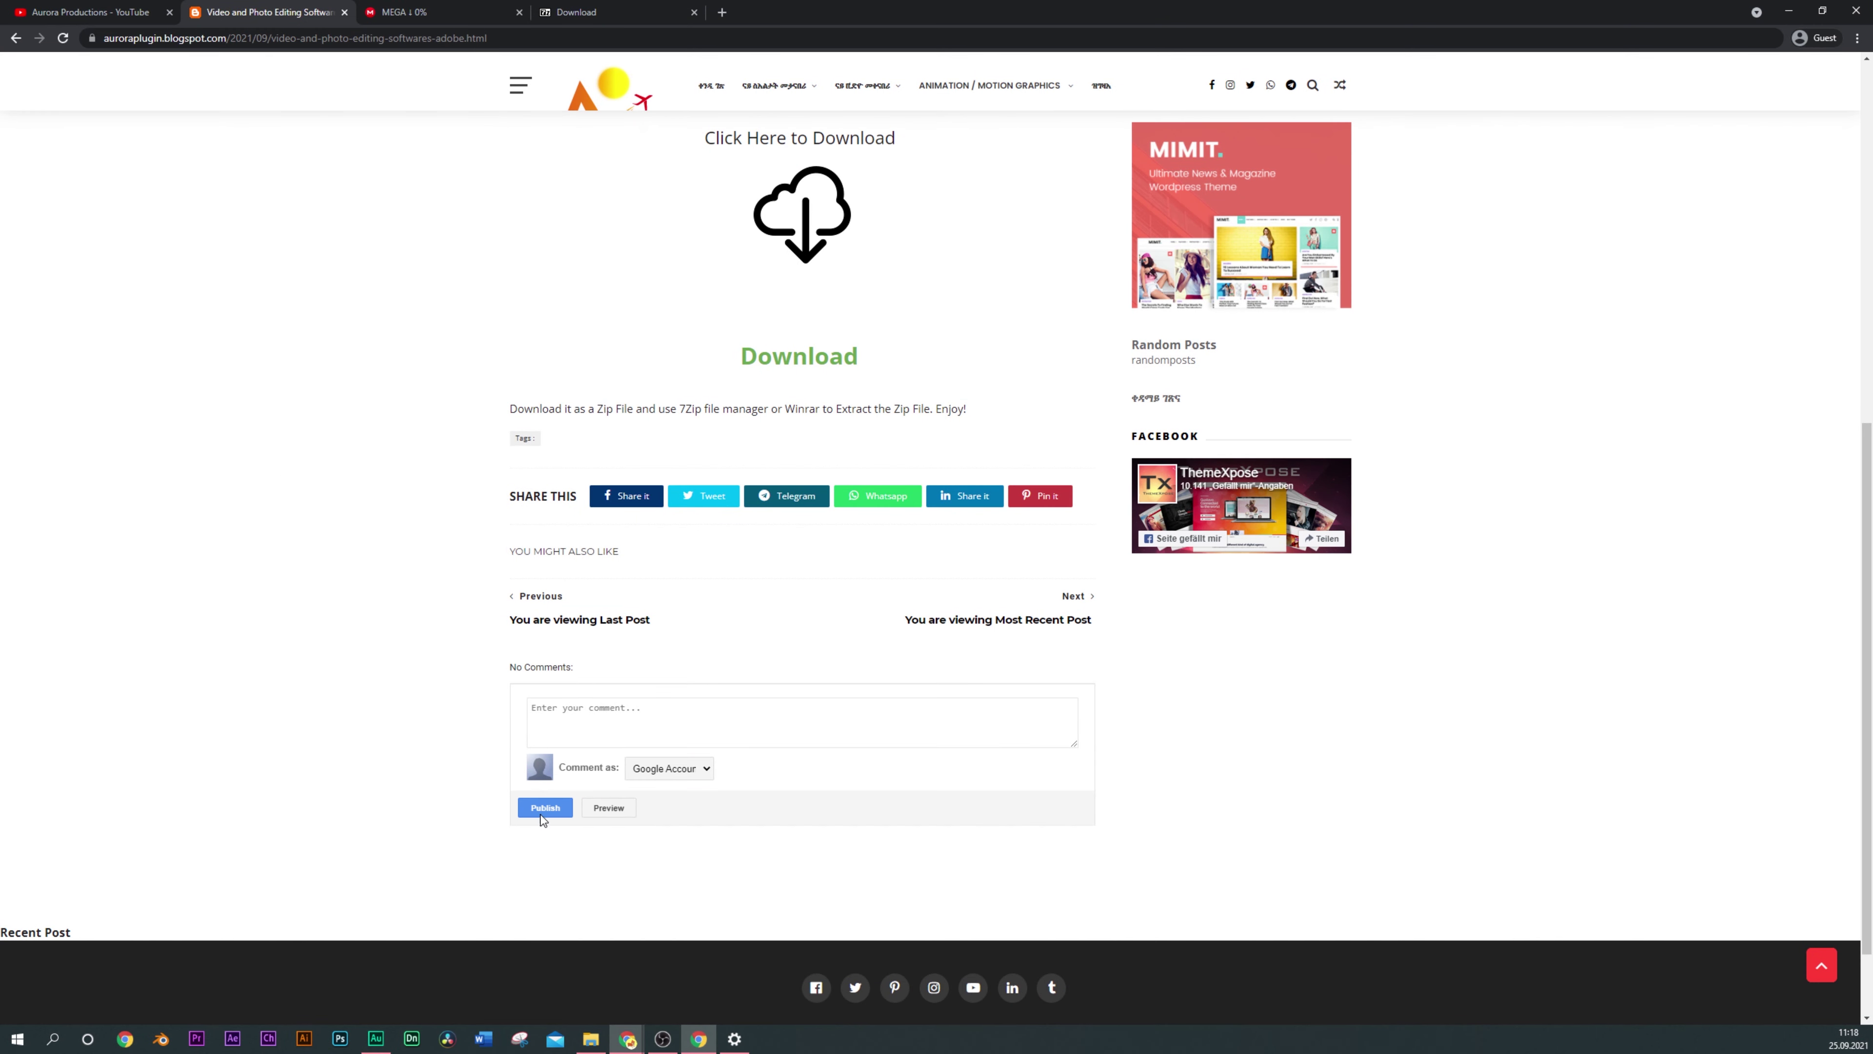
{"action": "left_click", "coordinate": [483, 12]}
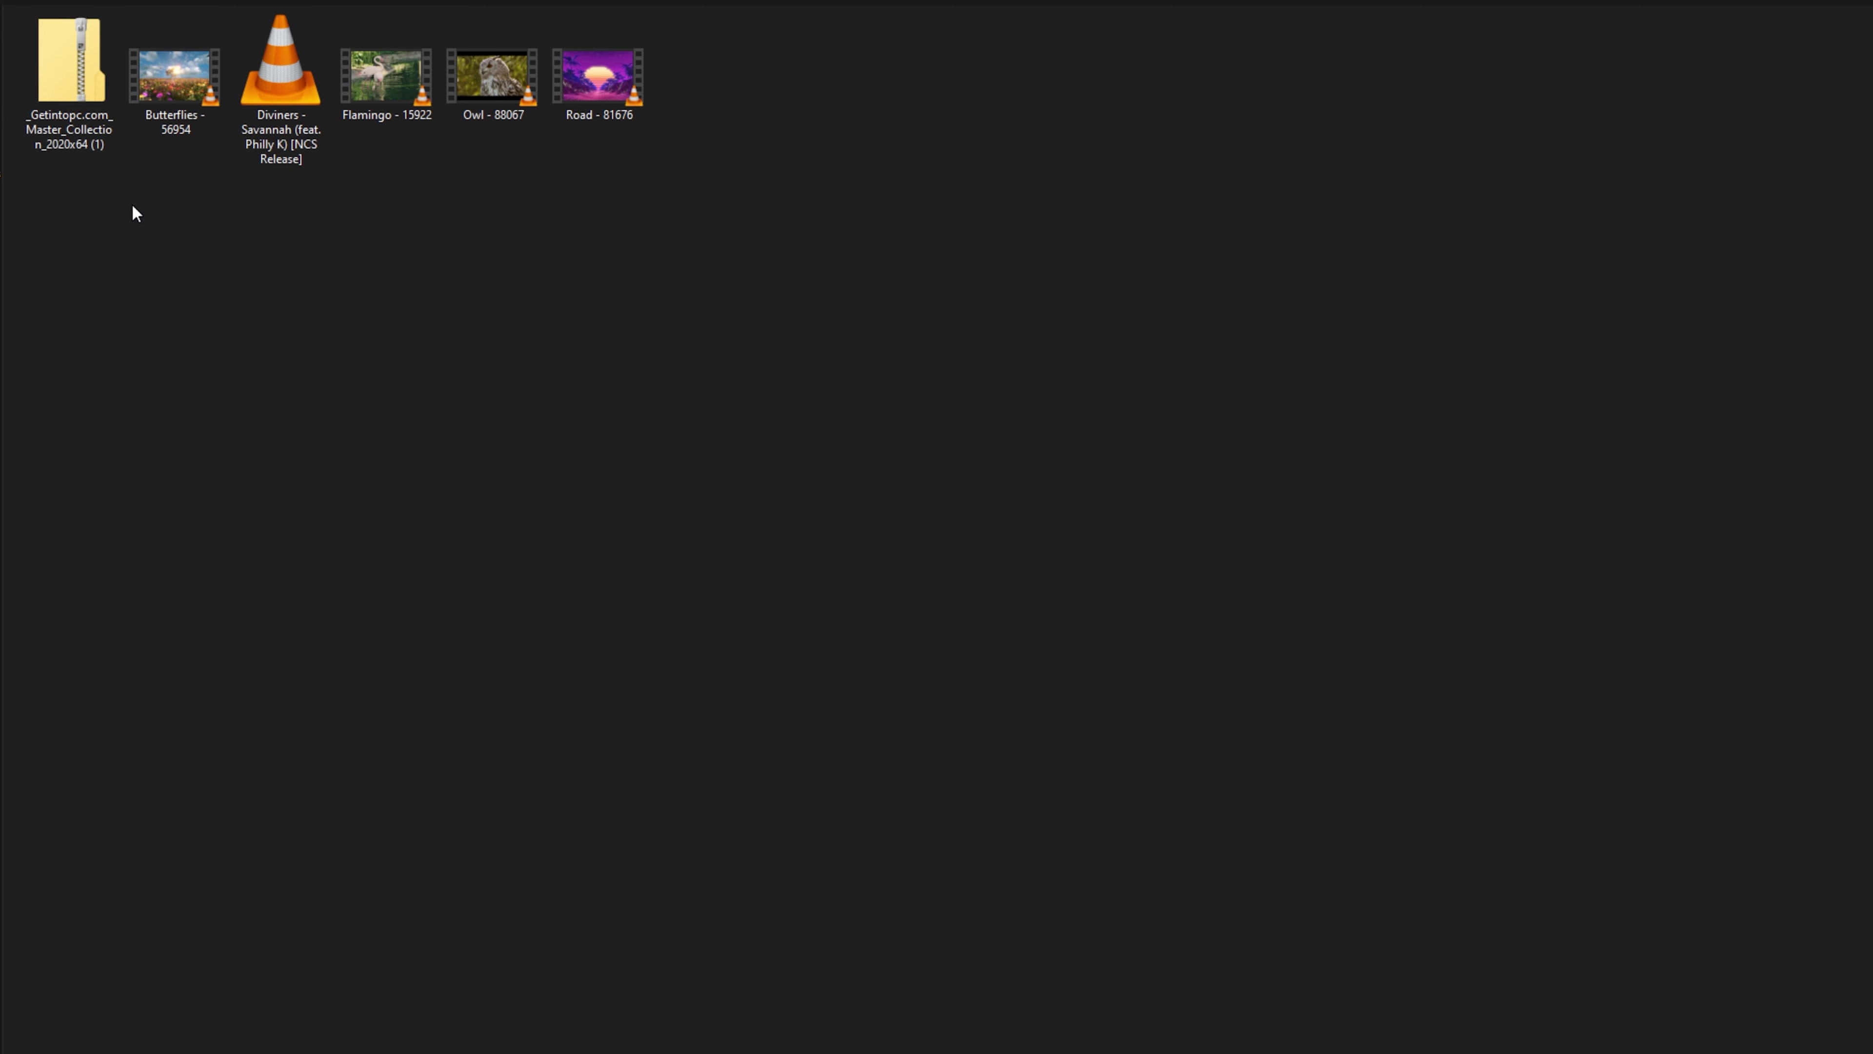
Extract the ZIP with 7-Zip into the '_Getintopc.com_Master_Collection_2020x64 (1)' folder
{"action": "right_click", "coordinate": [75, 69]}
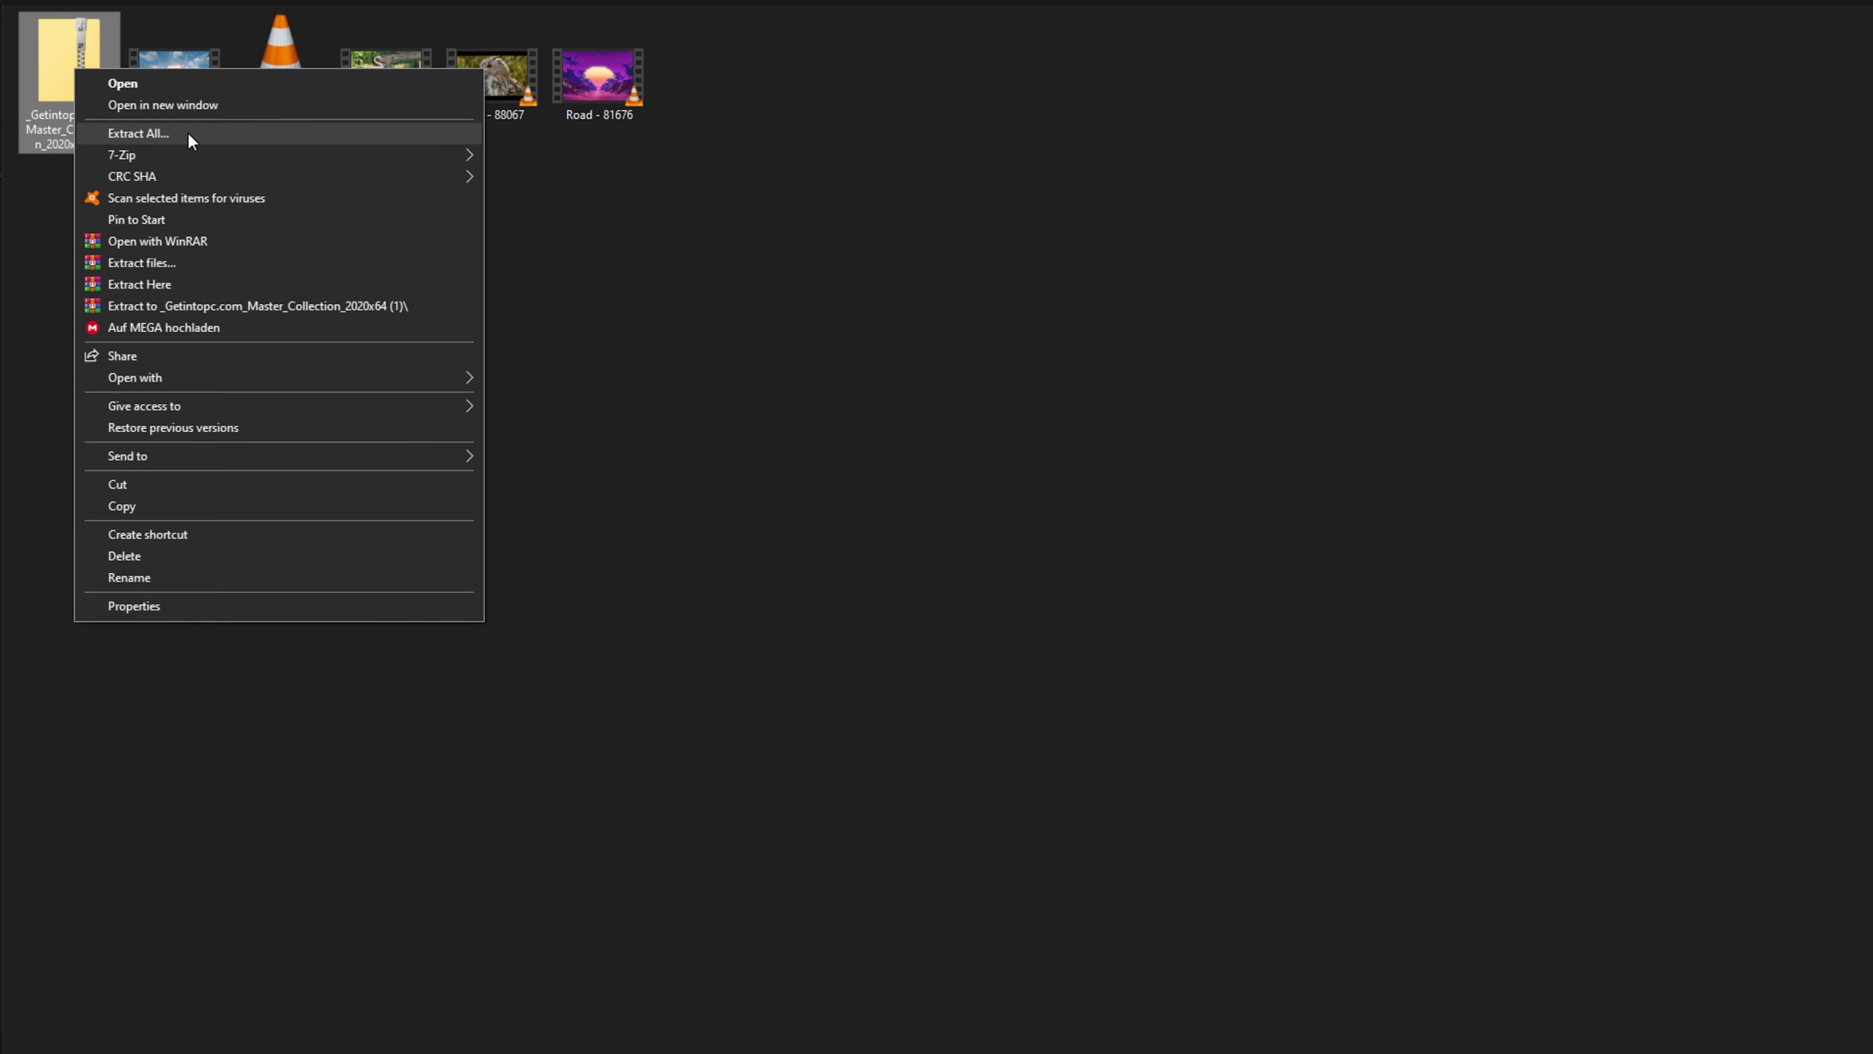
{"action": "mouse_move", "coordinate": [123, 153]}
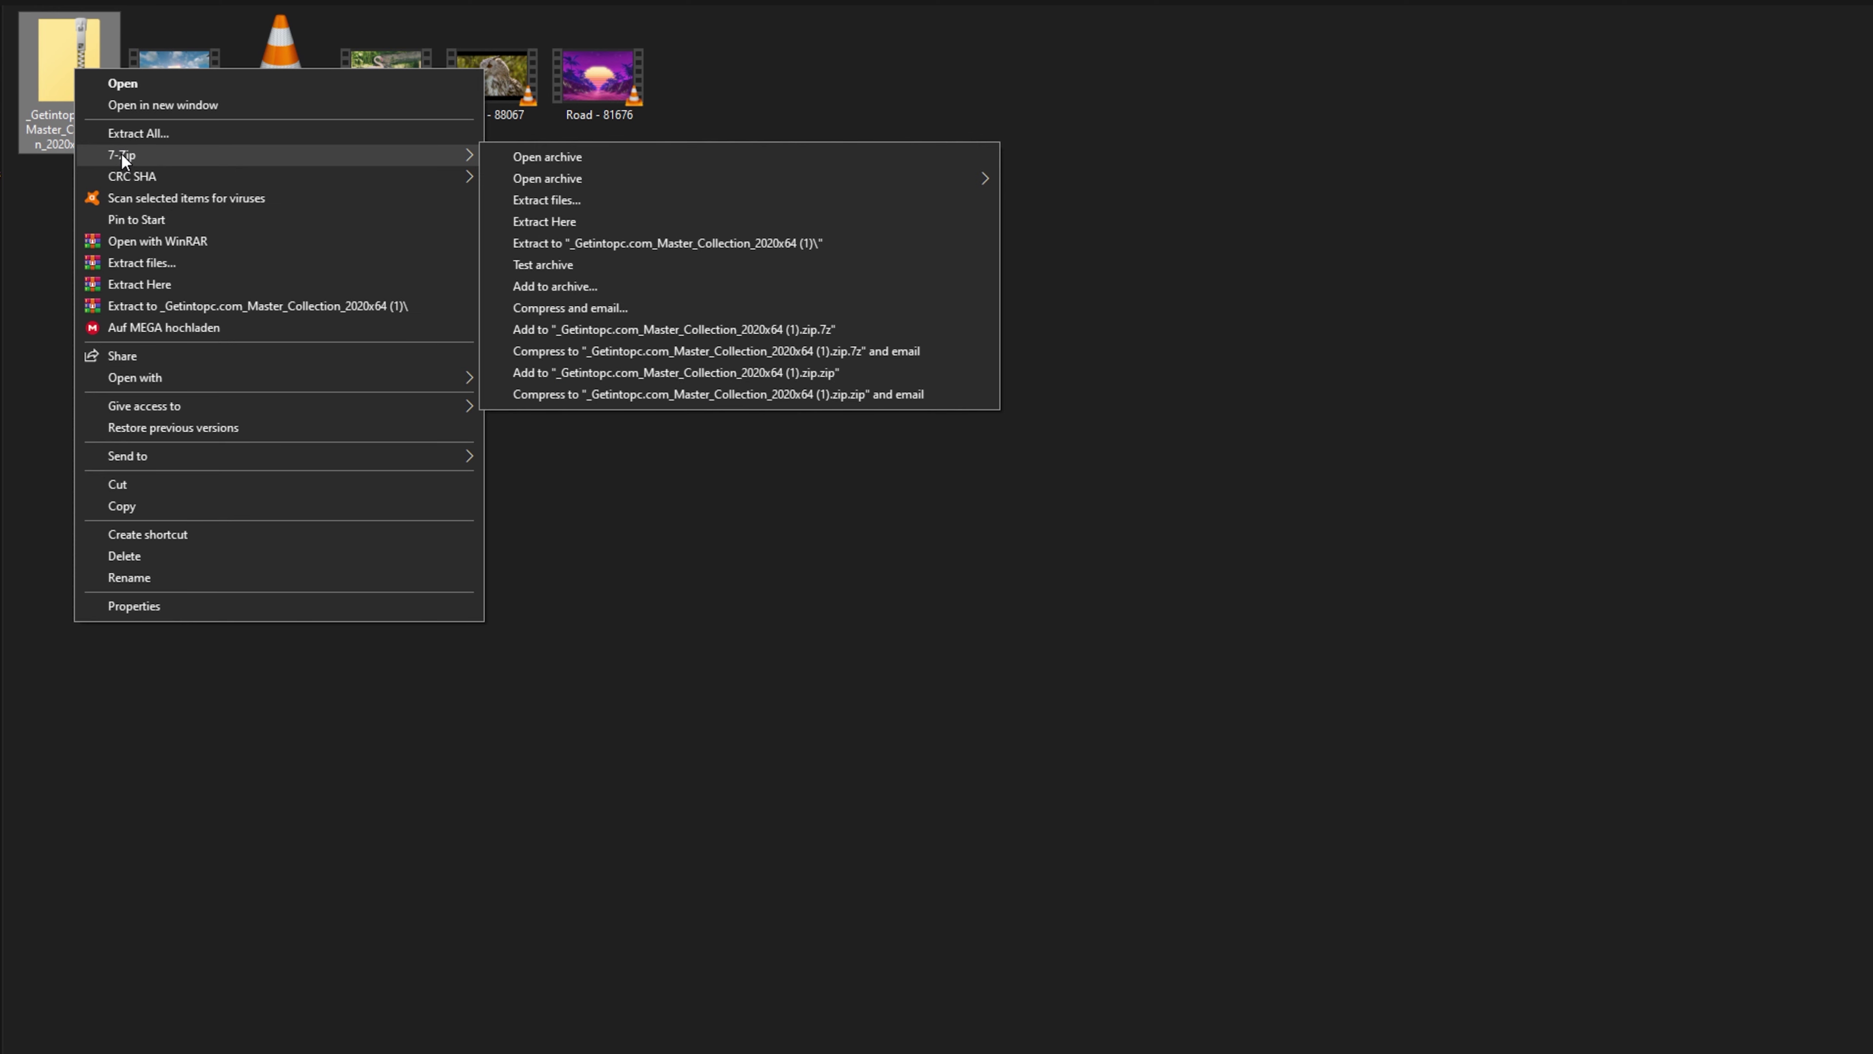
{"action": "left_click", "coordinate": [634, 244]}
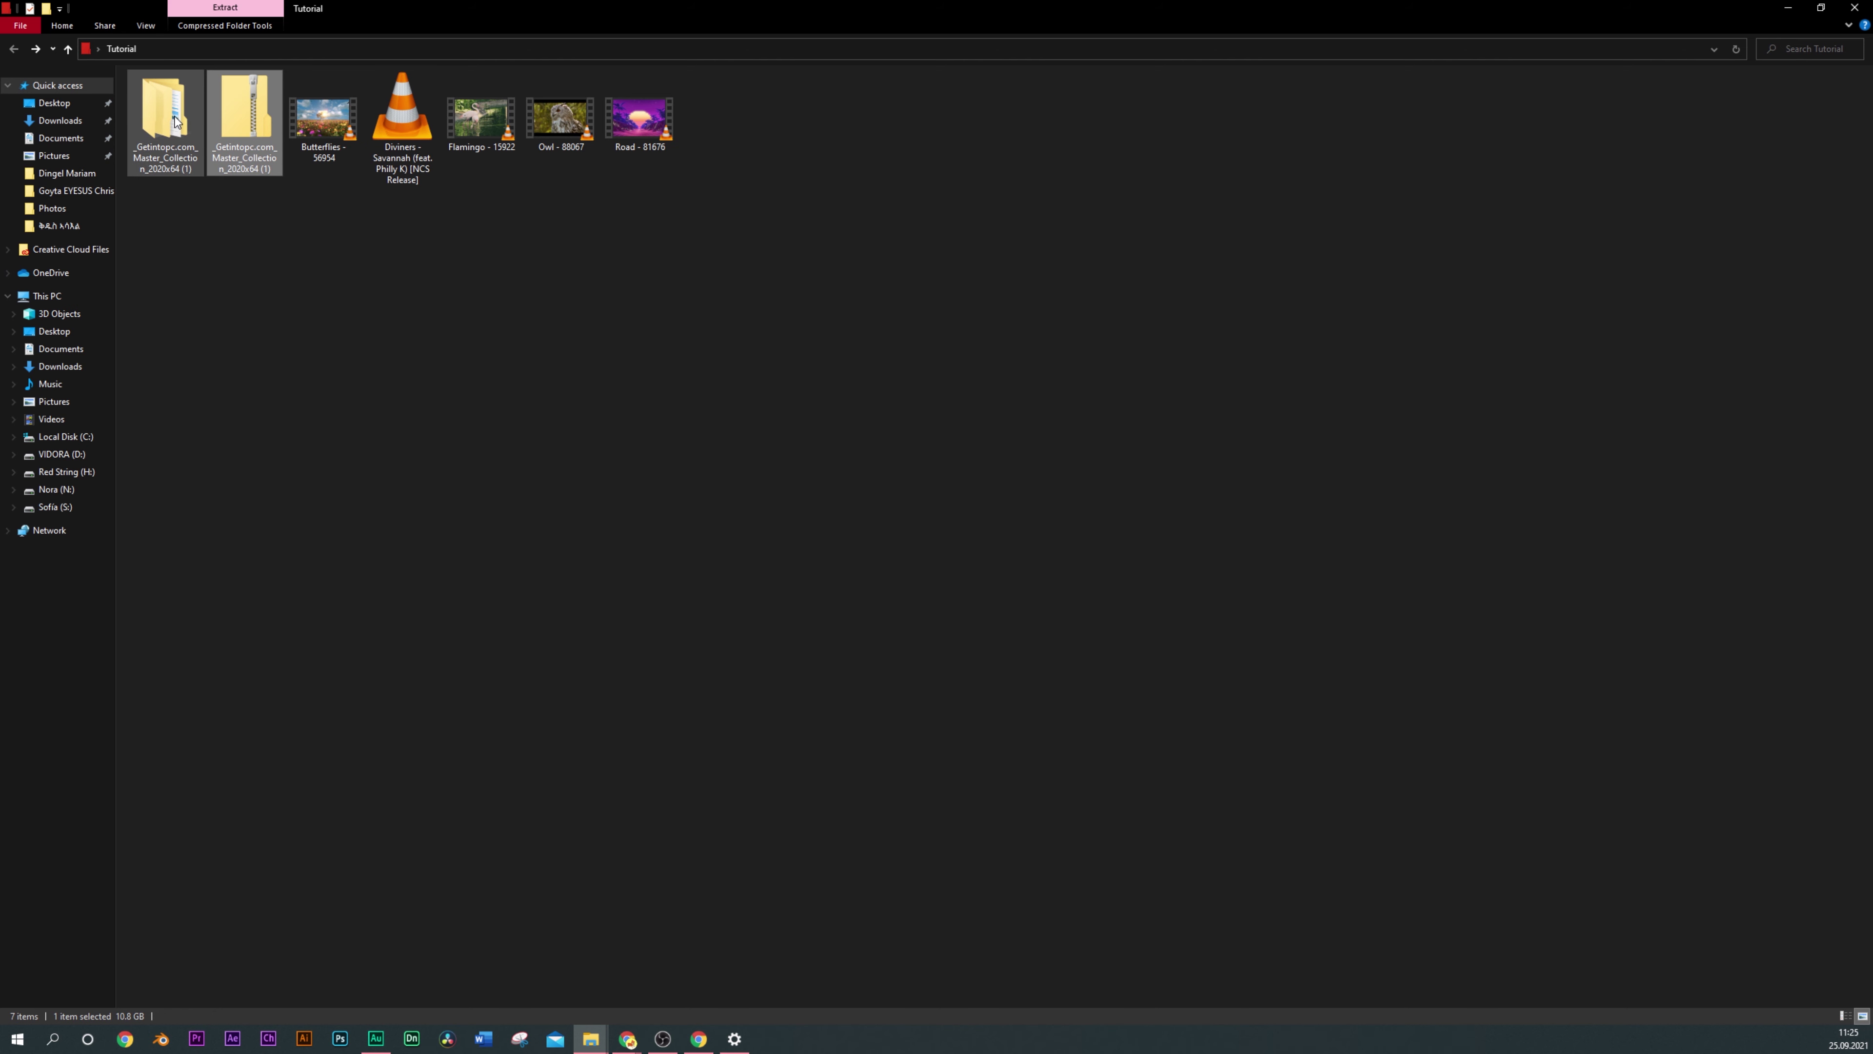
Open the extracted _Getintopc folder, then Master_Collection_2020x64, and view its files as Large icons
{"action": "double_click", "coordinate": [162, 99]}
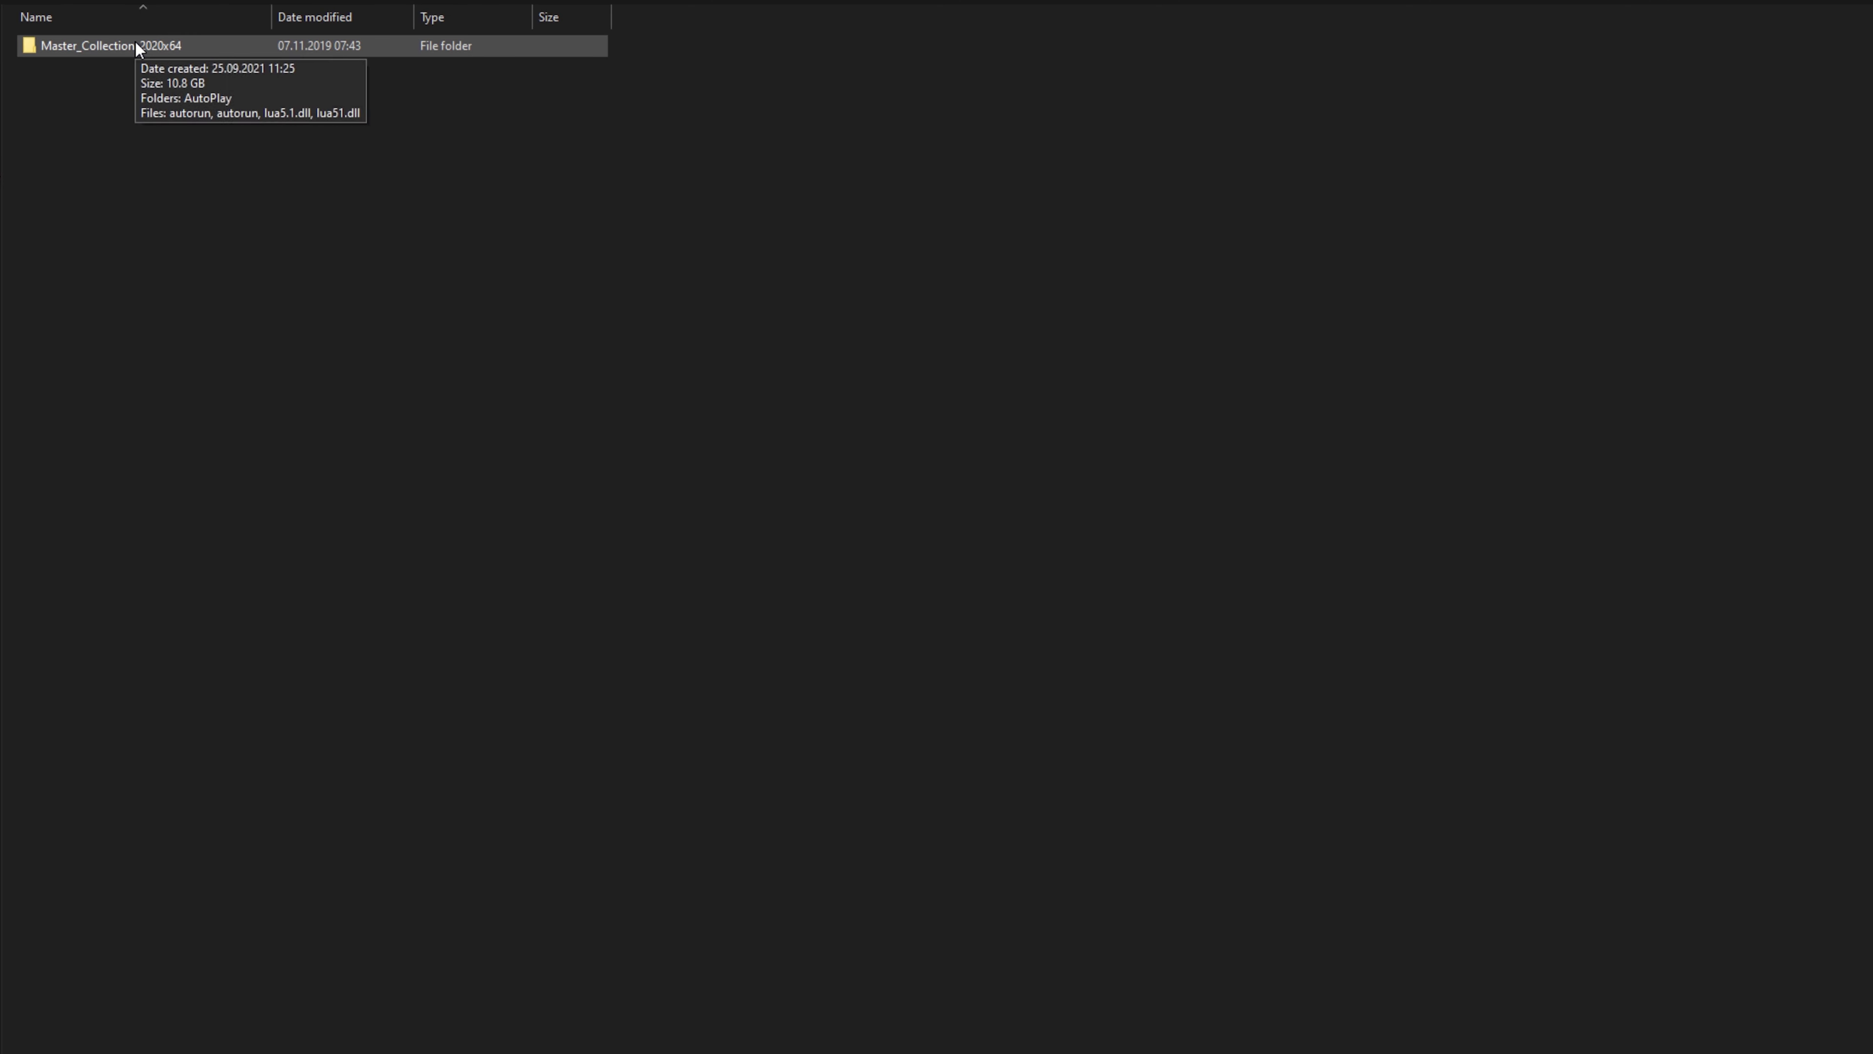
{"action": "double_click", "coordinate": [136, 42]}
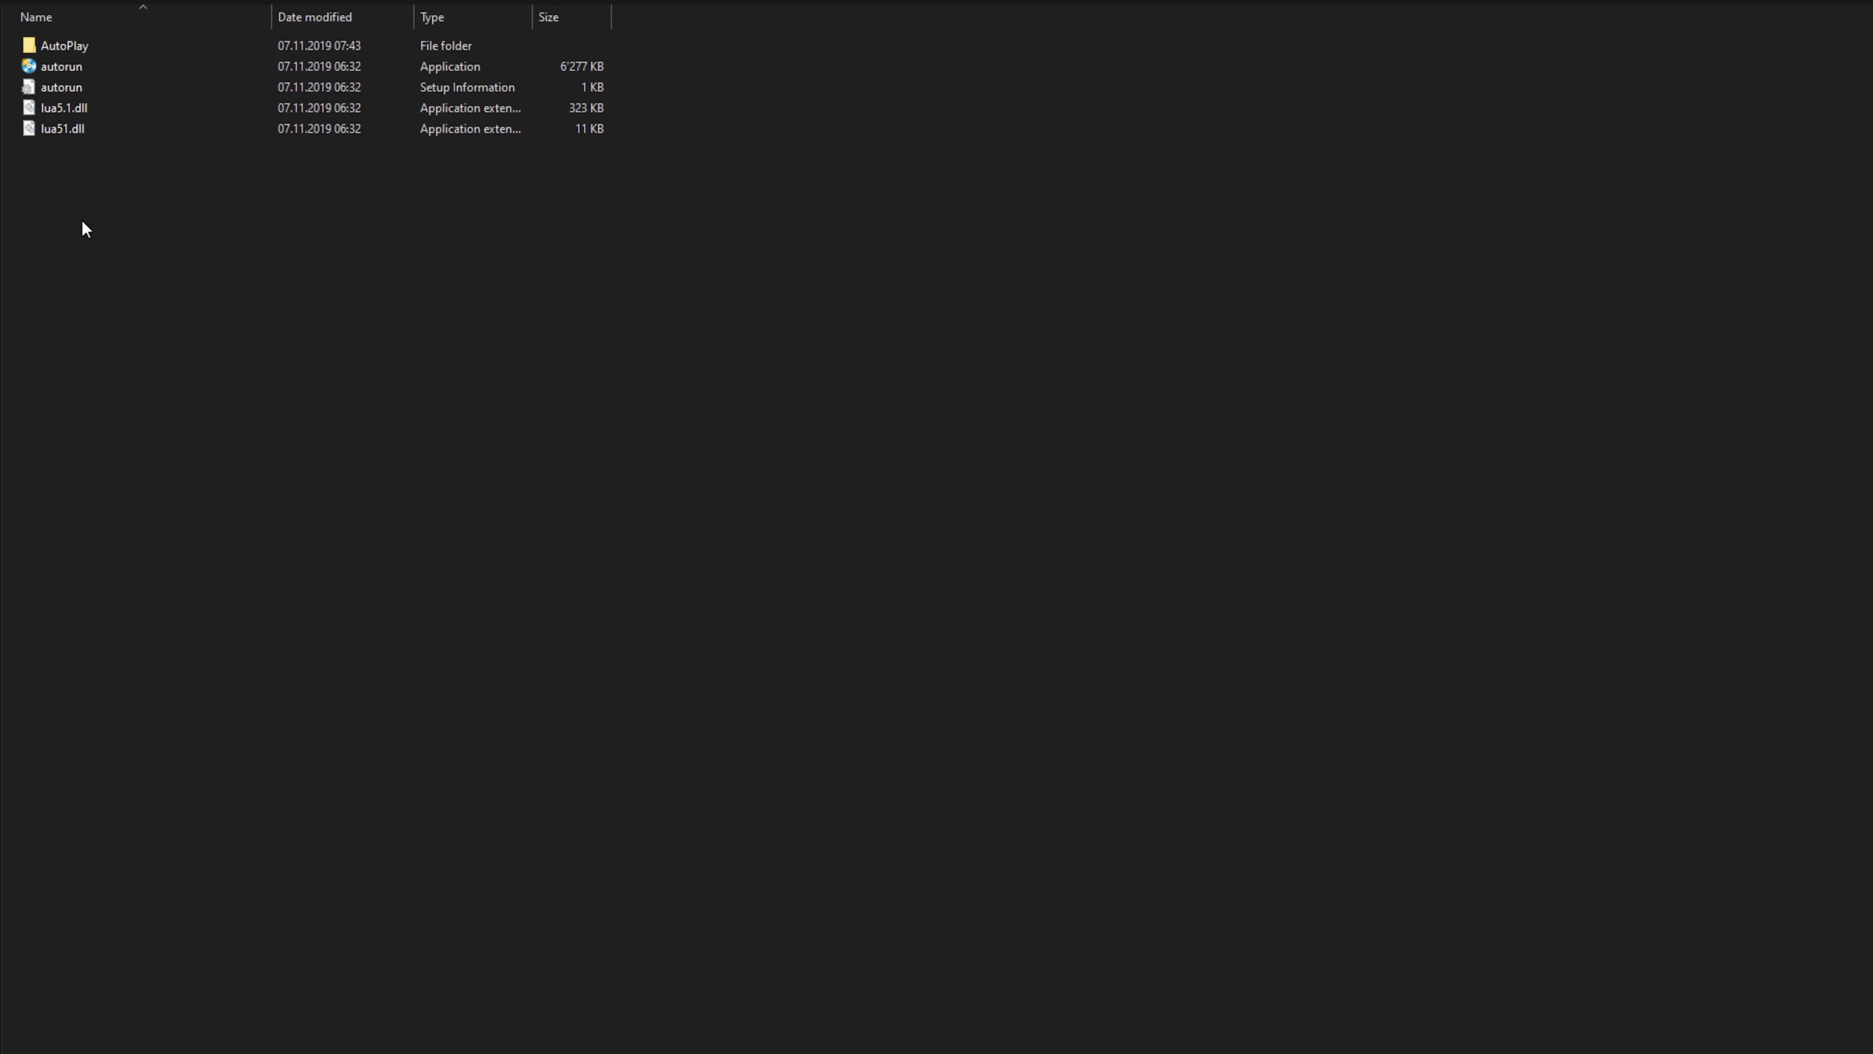
{"action": "right_click", "coordinate": [327, 261]}
{"action": "mouse_move", "coordinate": [439, 297]}
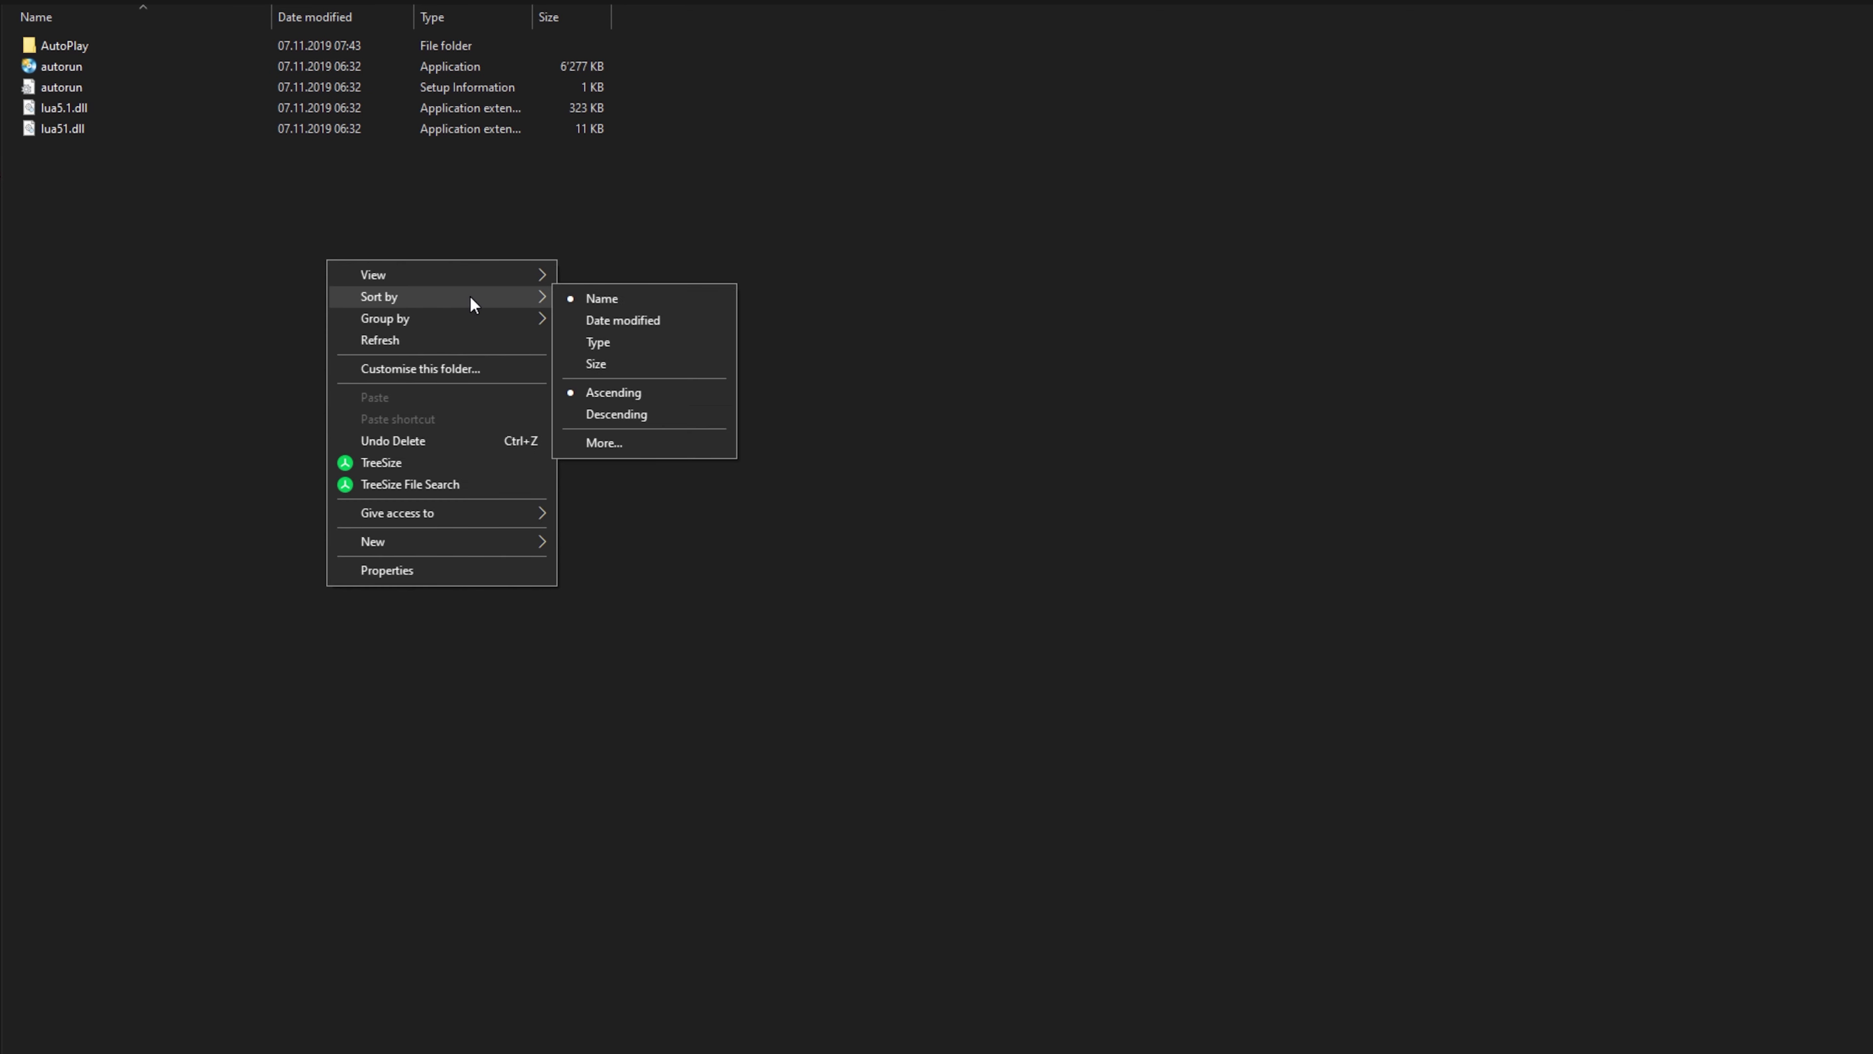
{"action": "left_click", "coordinate": [612, 296]}
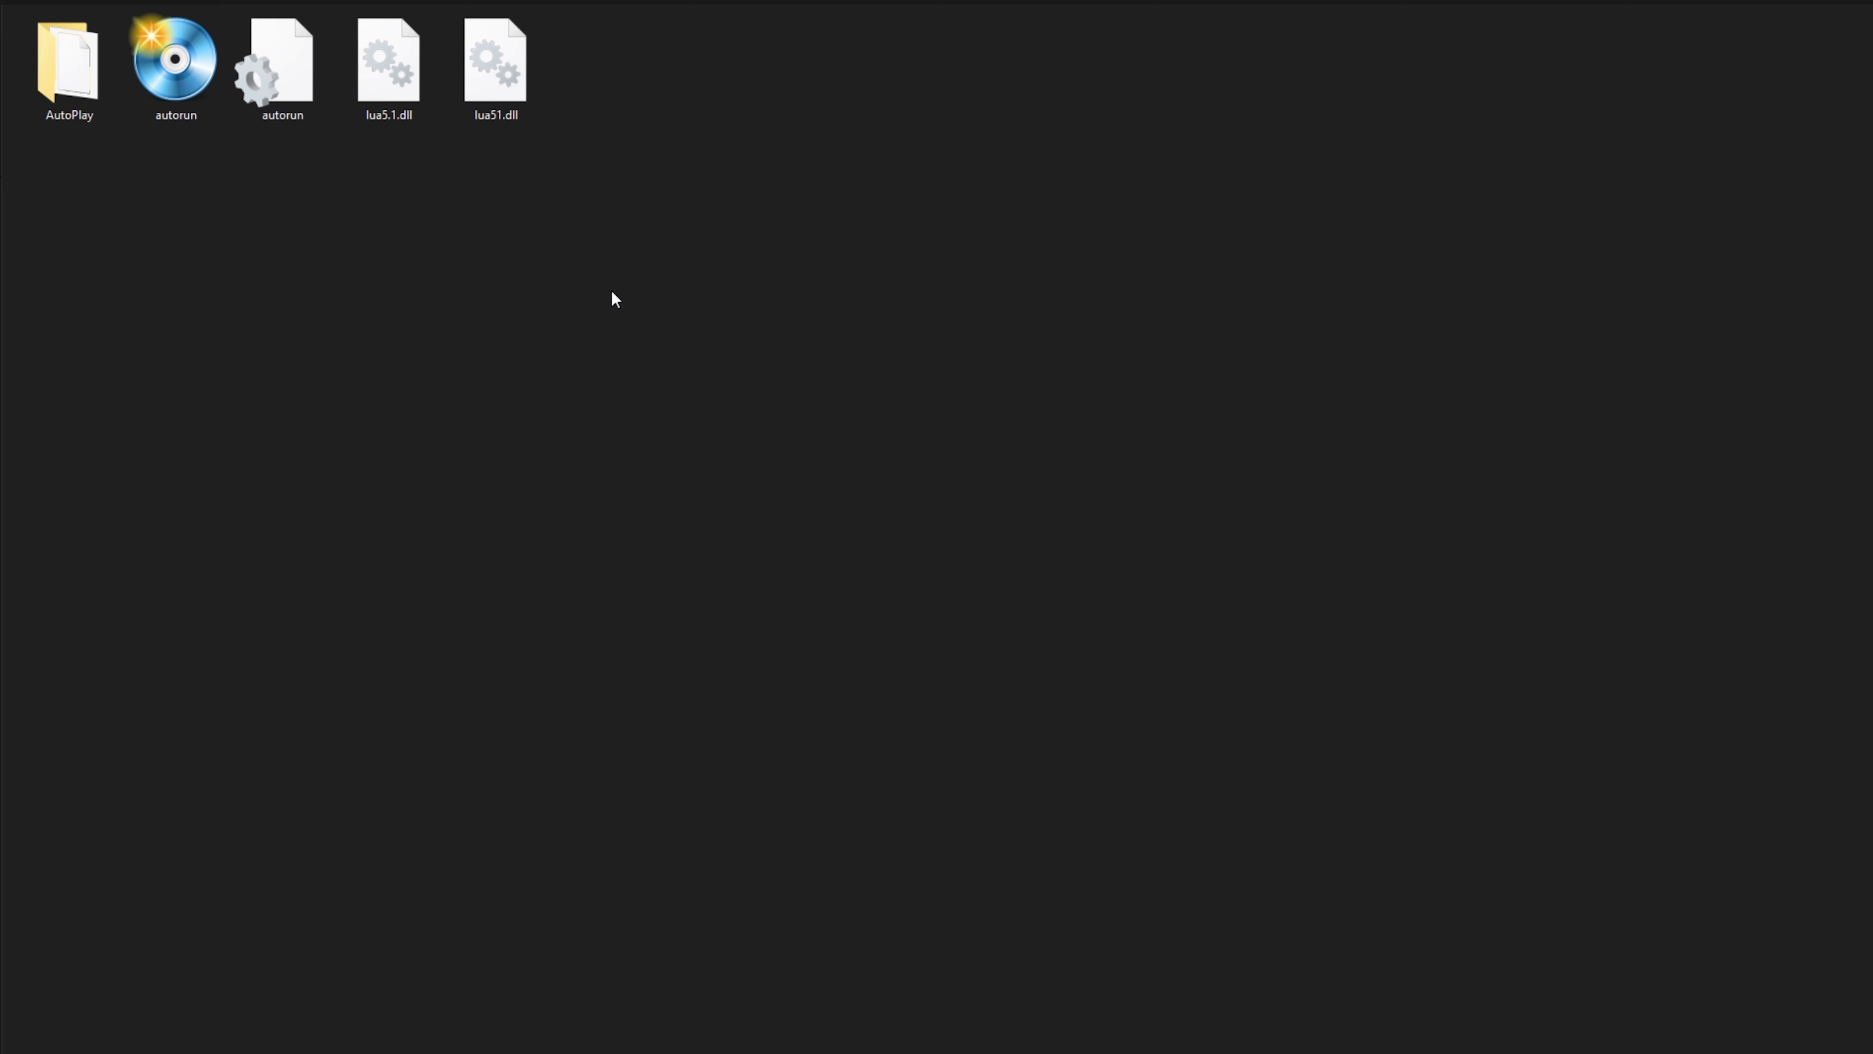
{"action": "right_click", "coordinate": [270, 231]}
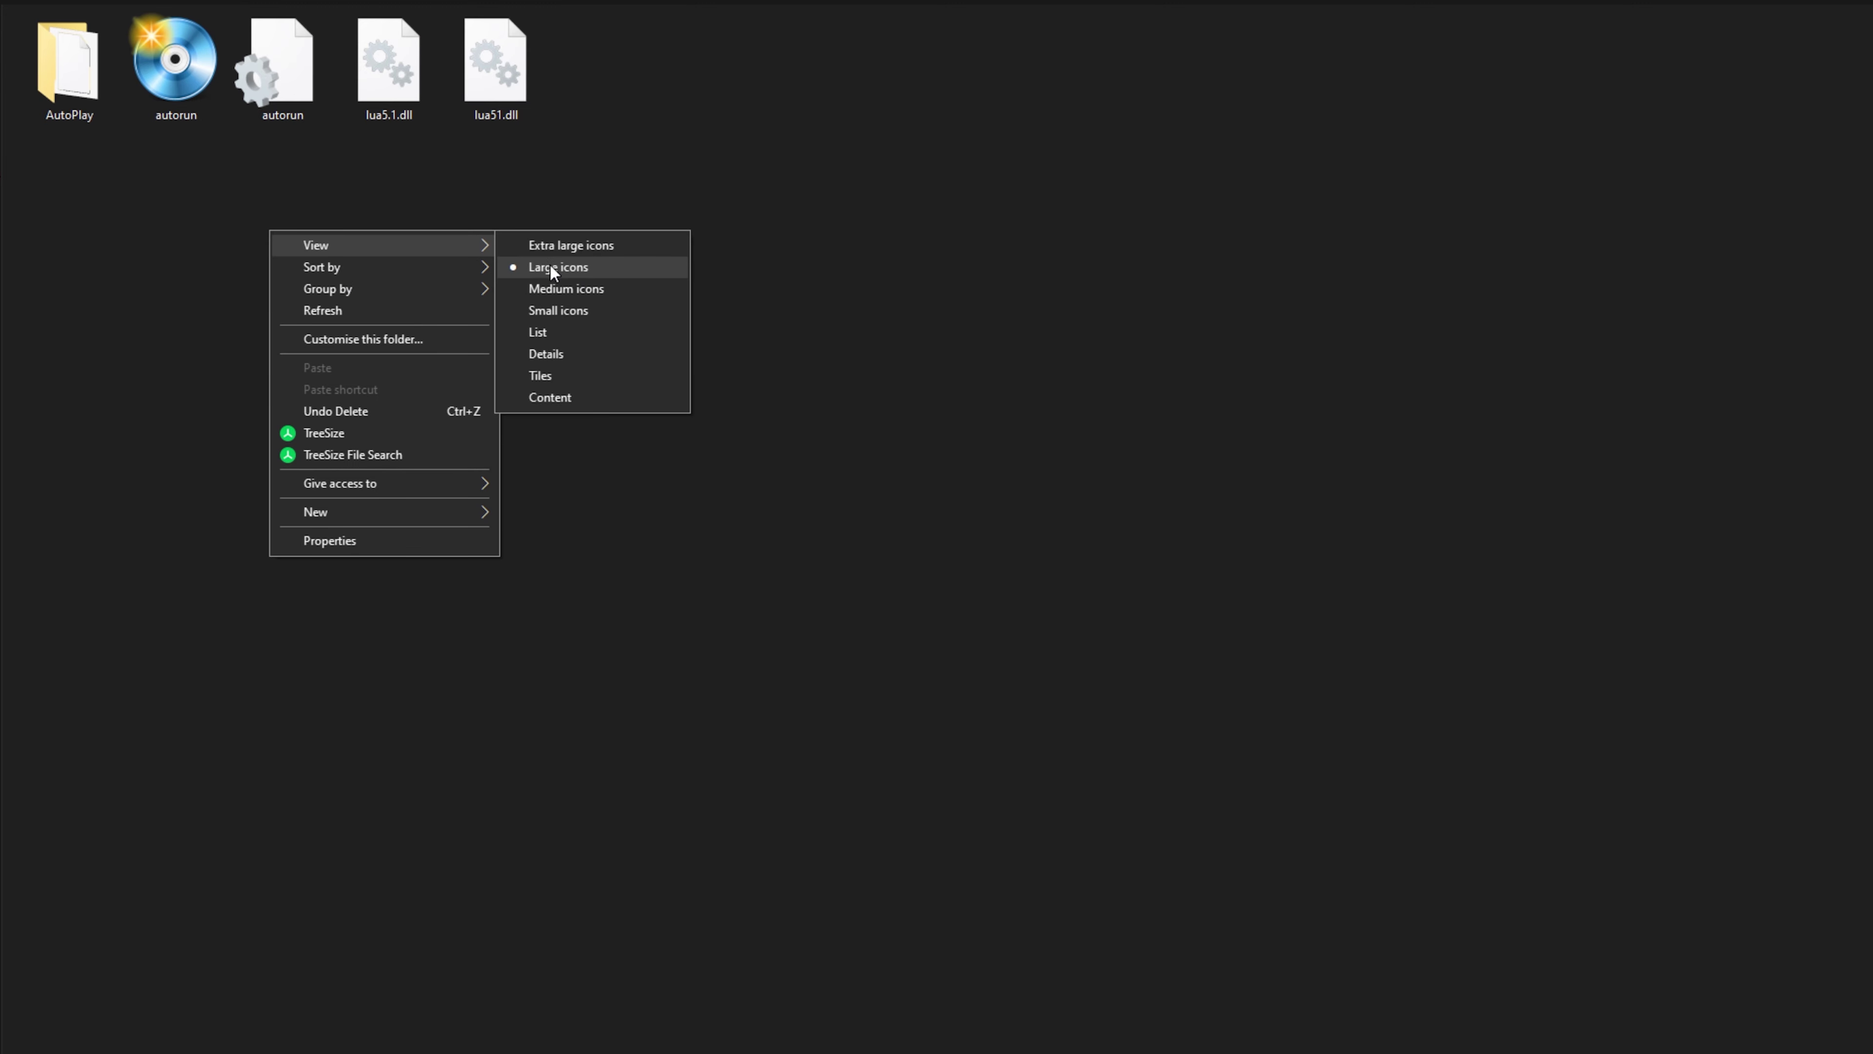
{"action": "left_click", "coordinate": [549, 264]}
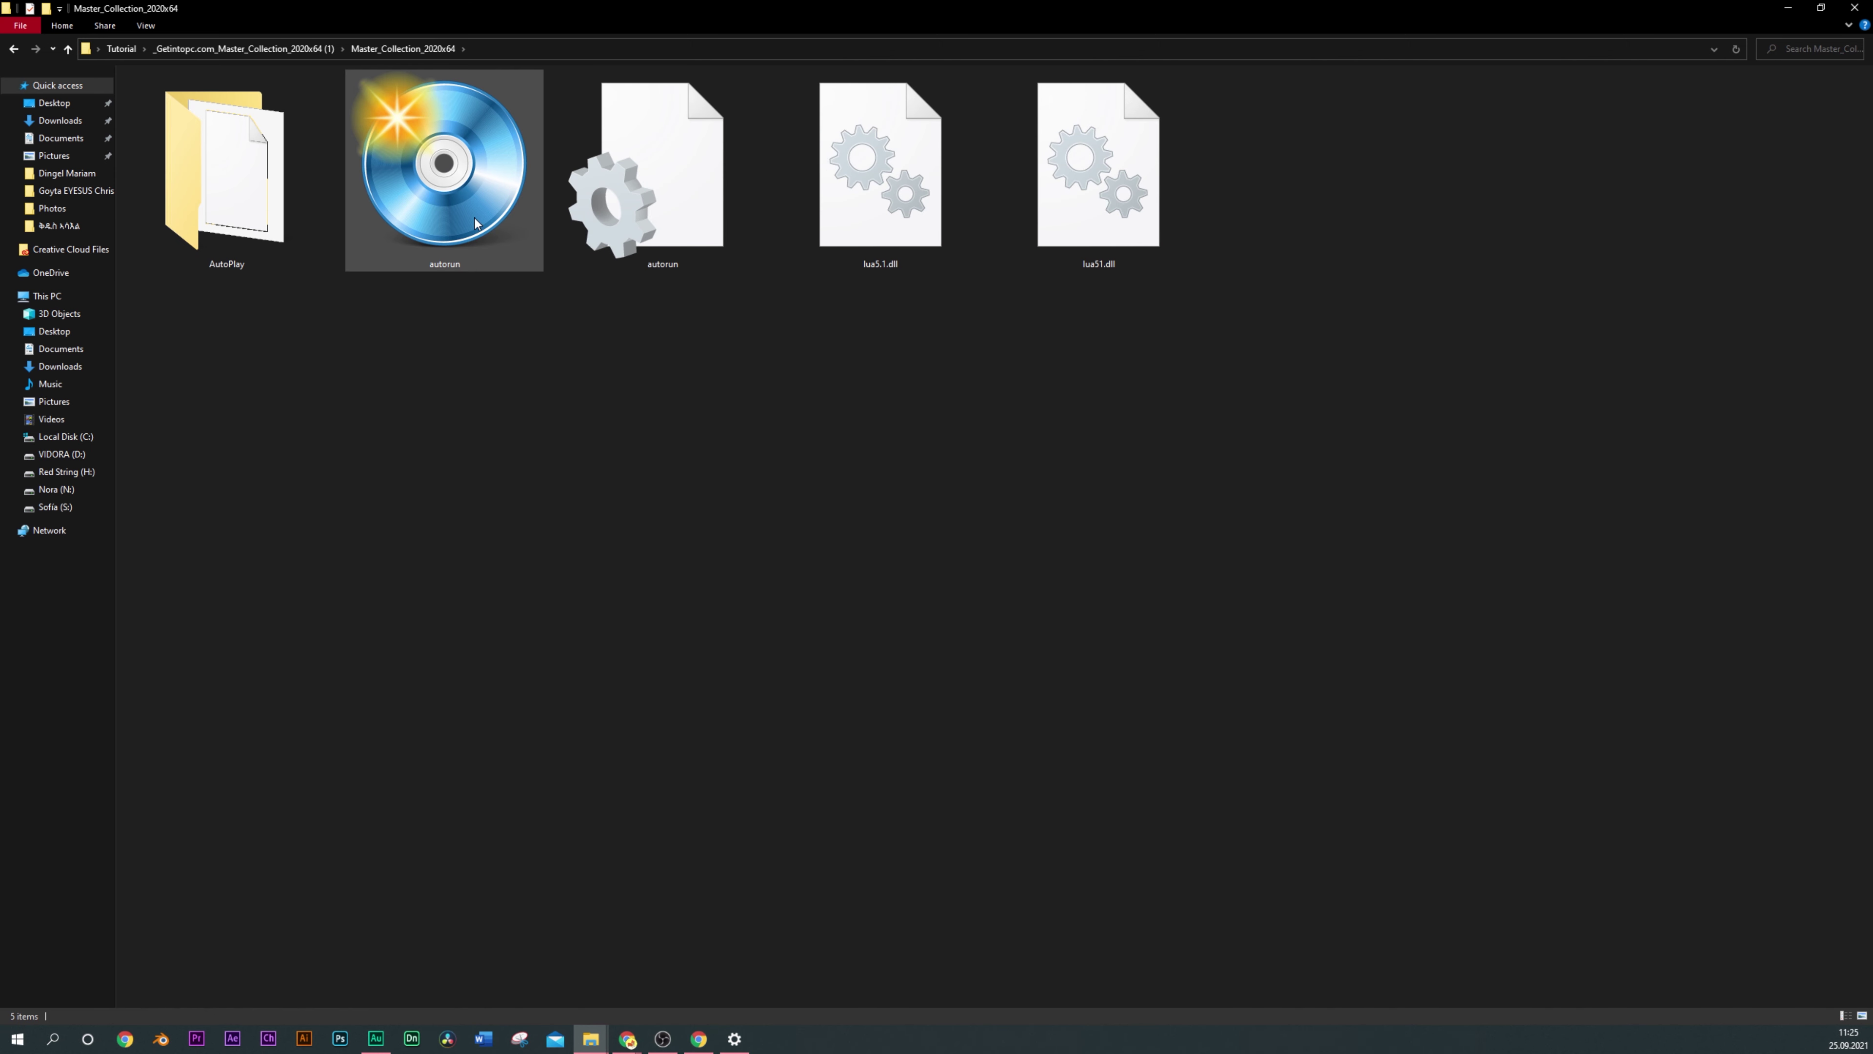
Run autorun.exe, reposition the Master Collection launcher window, and launch the Bridge 2020 installer from it
{"action": "double_click", "coordinate": [439, 154]}
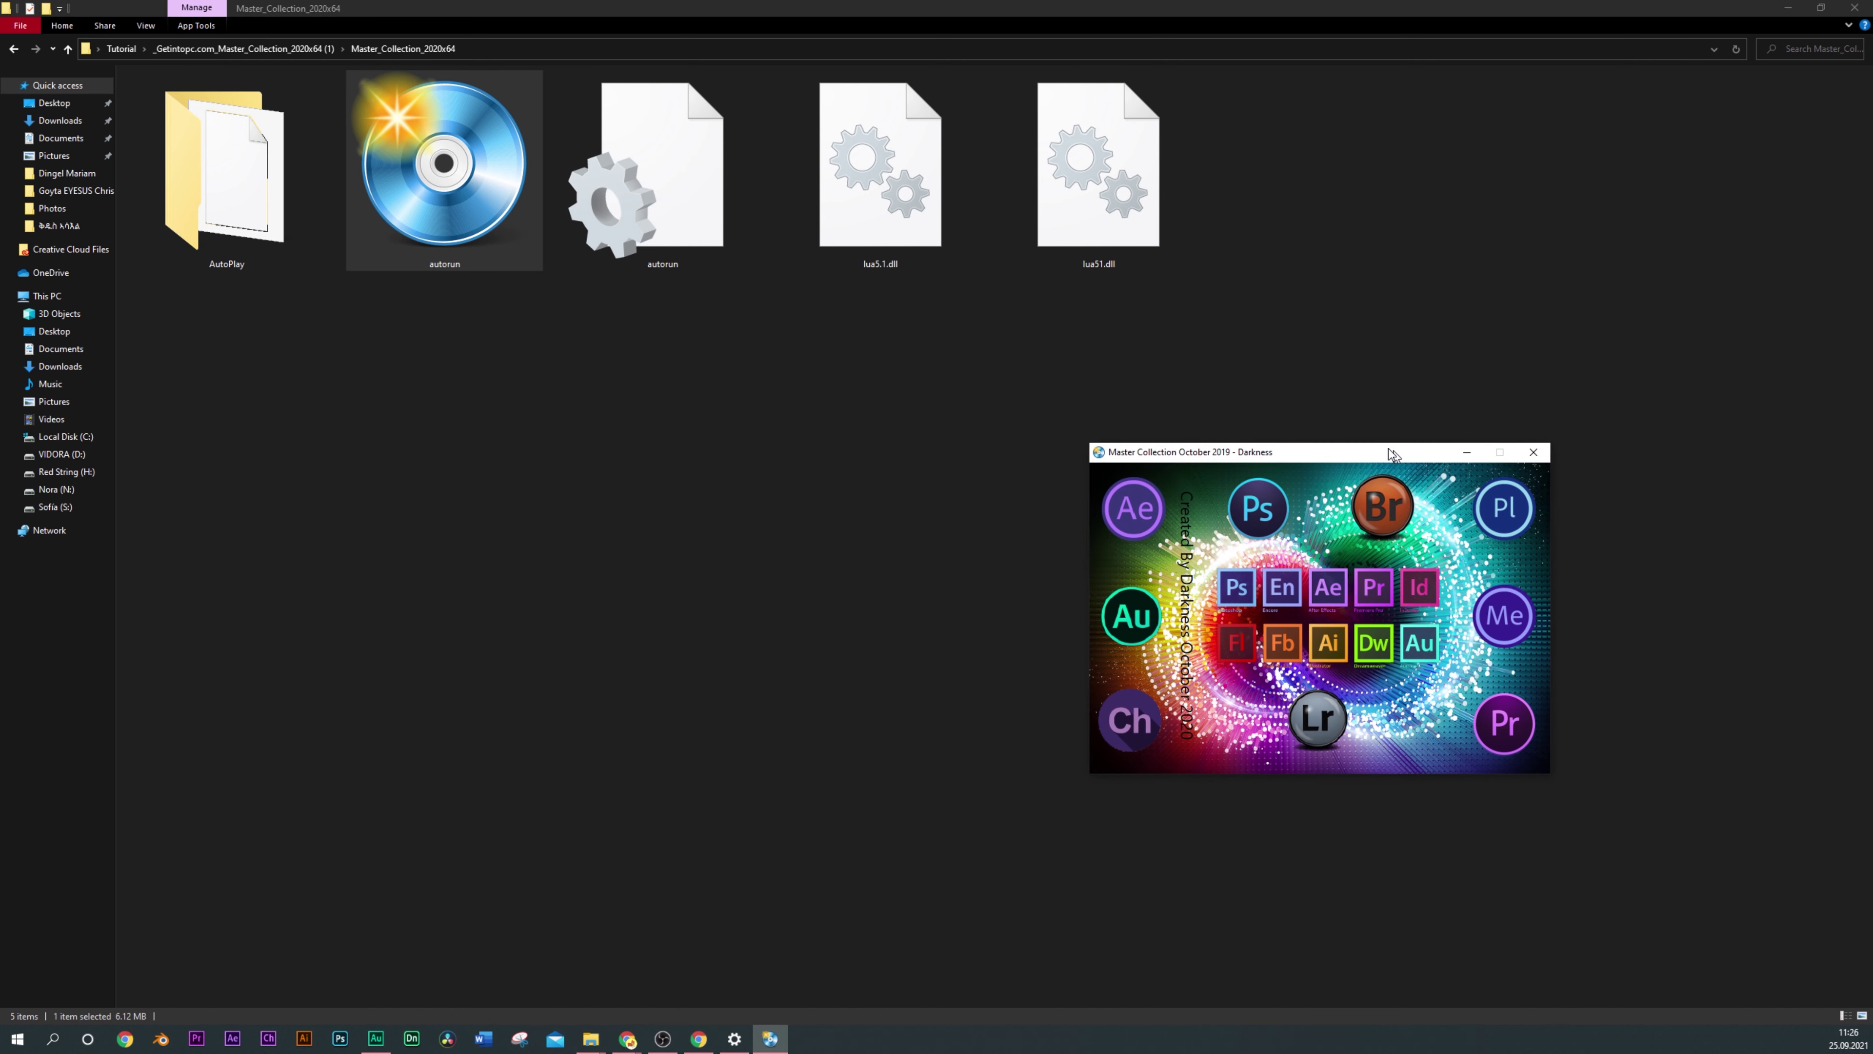
{"action": "left_click_drag", "start_coordinate": [1137, 283], "coordinate": [1045, 248]}
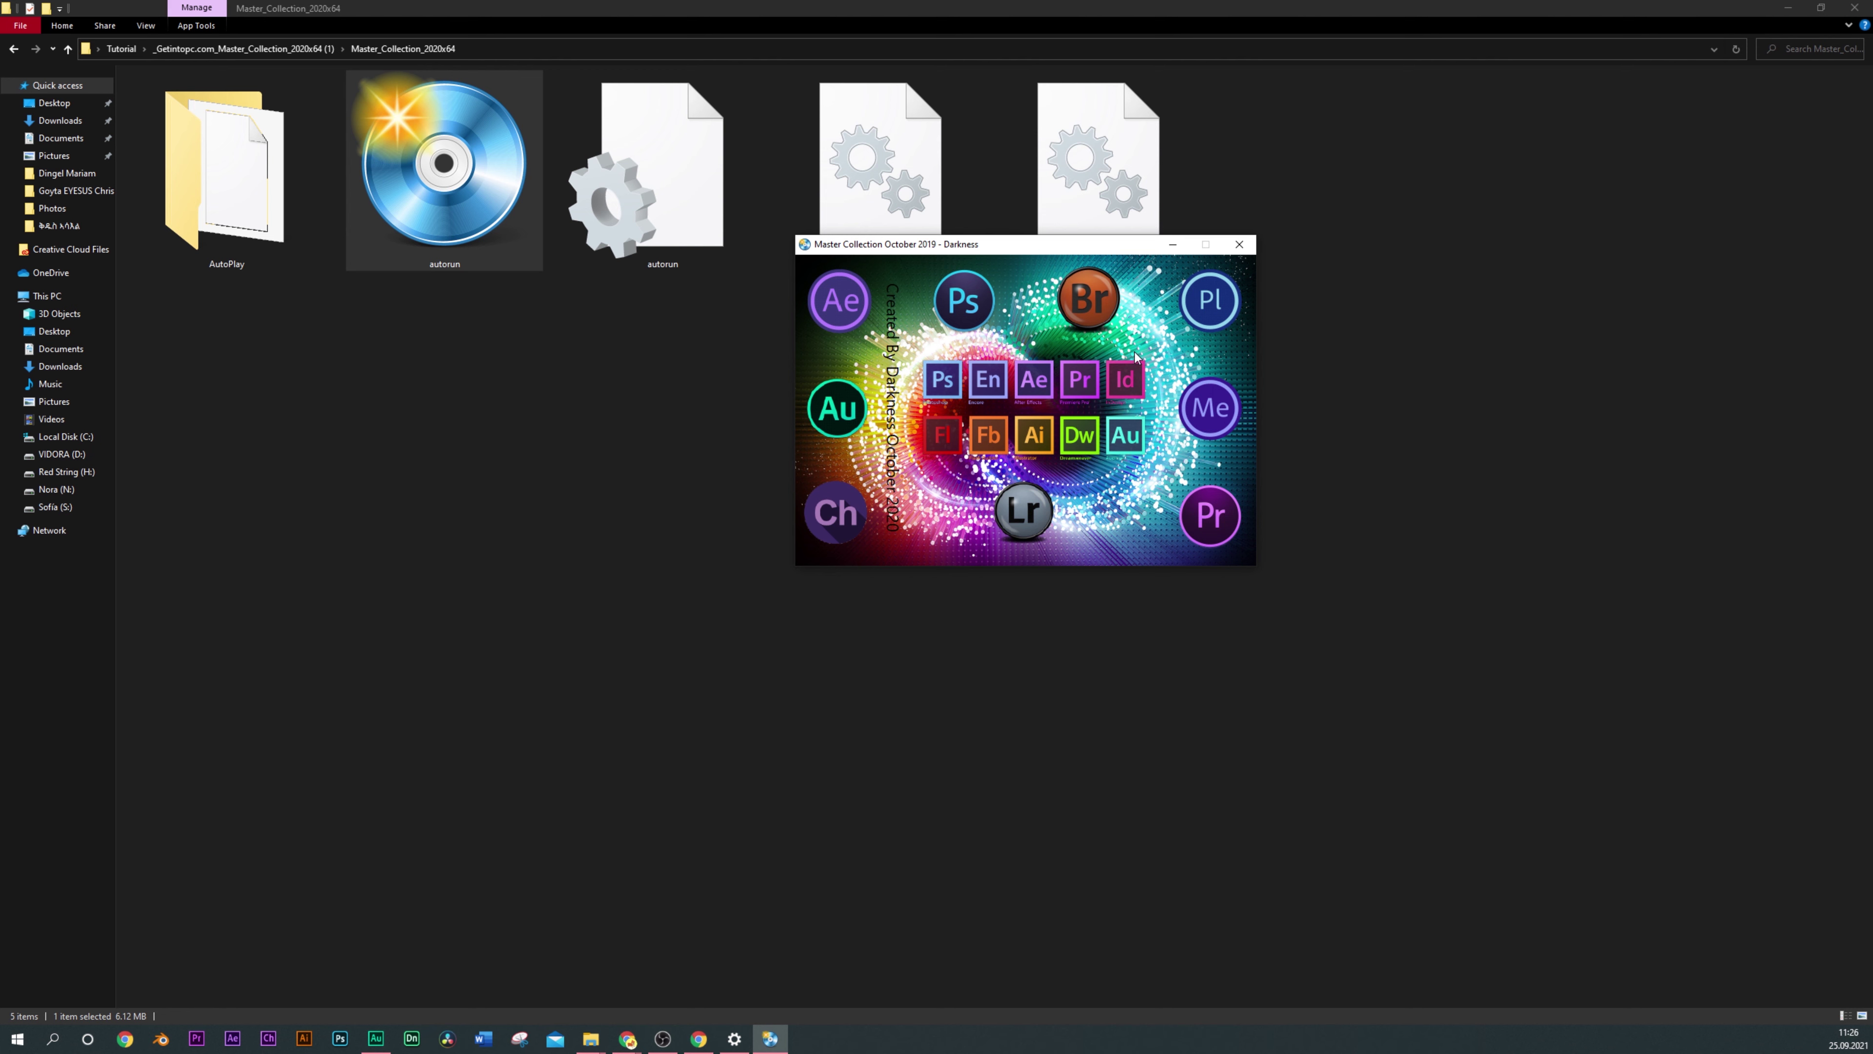
{"action": "left_click", "coordinate": [1096, 296]}
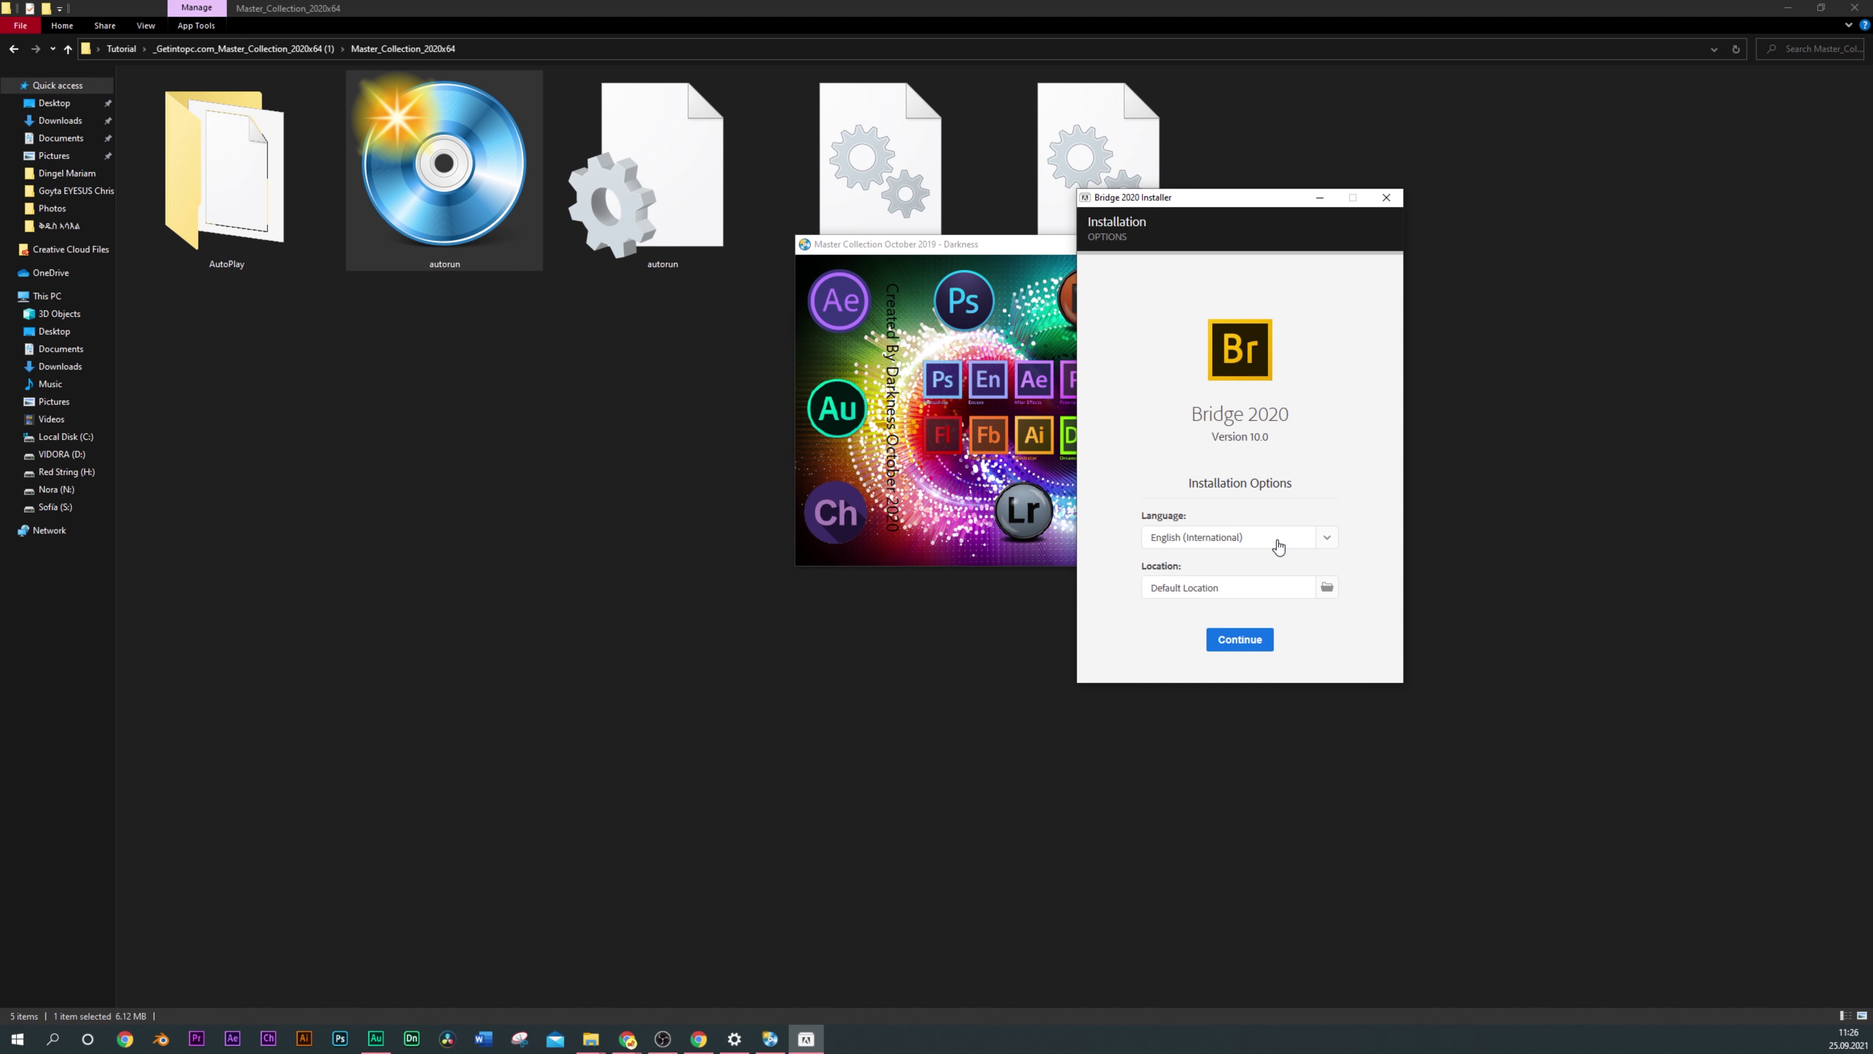
Install Bridge 2020 in English (International) at the default location, then close the Install Complete notice
{"action": "mouse_move", "coordinate": [1266, 202]}
{"action": "left_mouse_down"}
{"action": "mouse_move", "coordinate": [1385, 145]}
{"action": "mouse_move", "coordinate": [1450, 148]}
{"action": "left_mouse_up"}
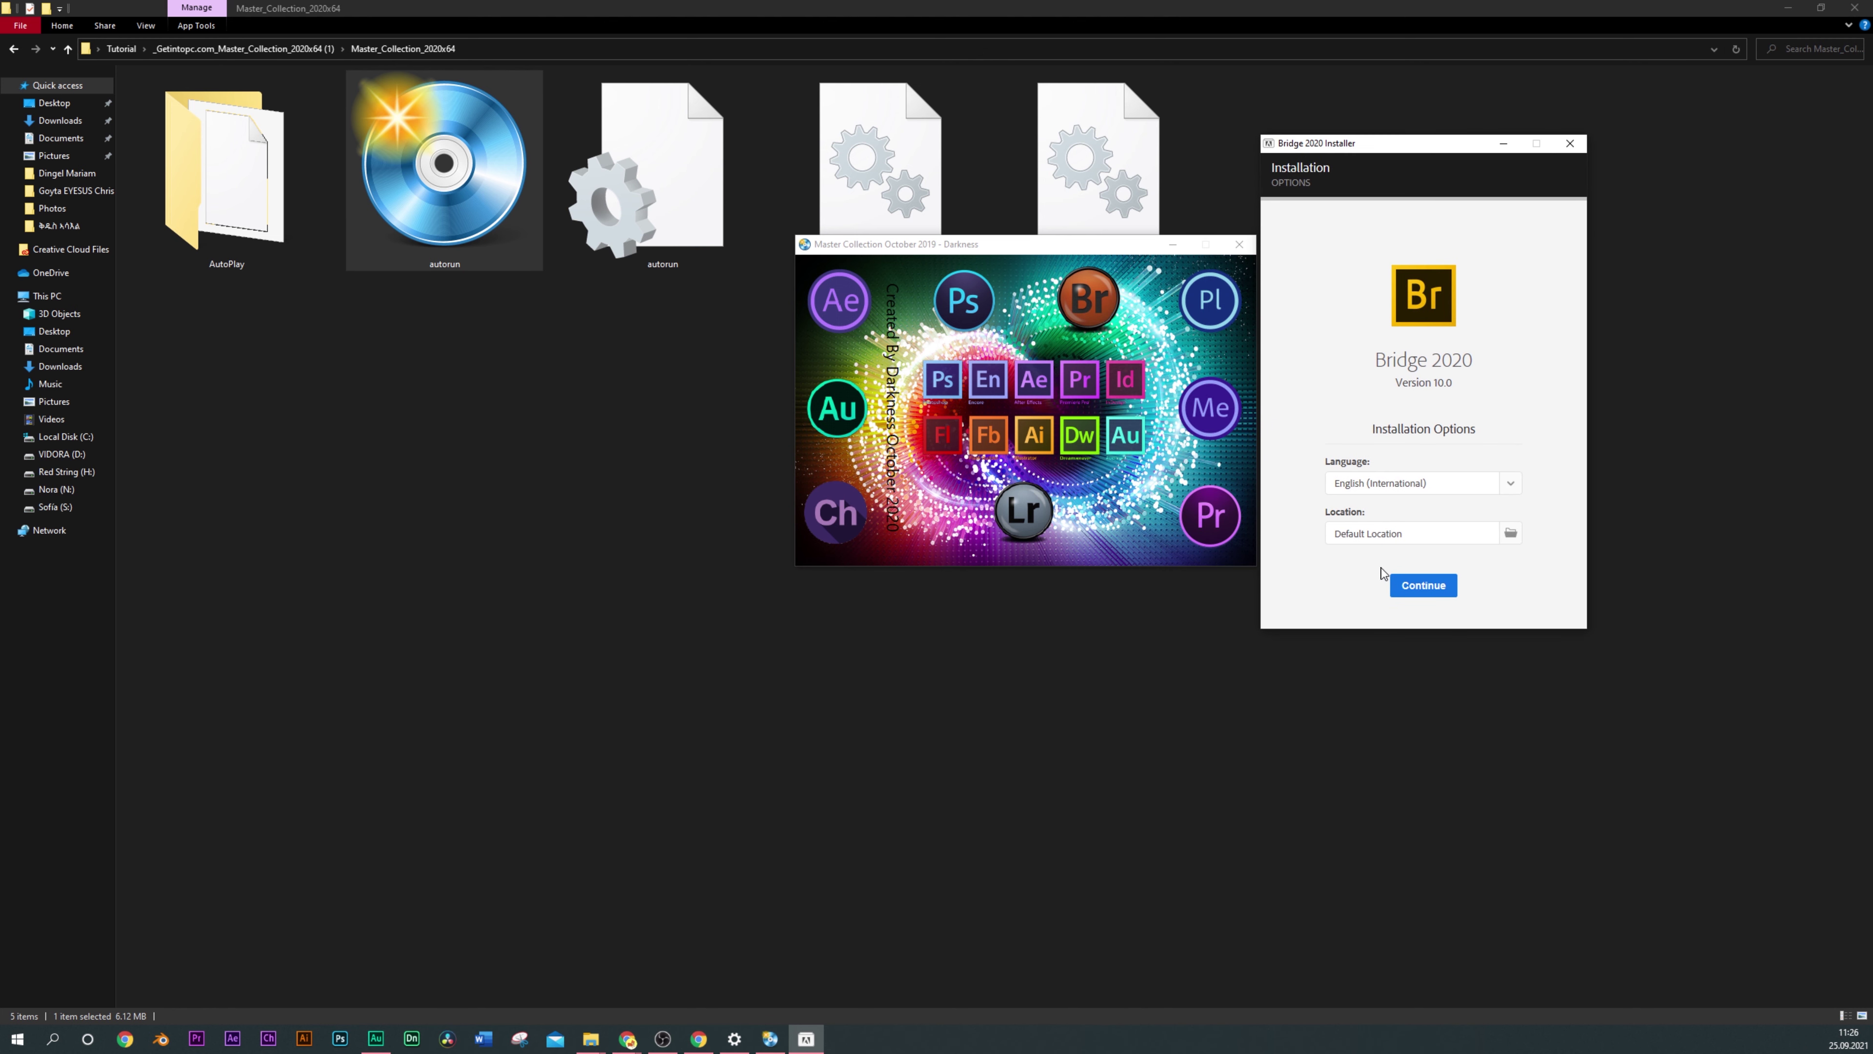
{"action": "left_click", "coordinate": [1434, 588]}
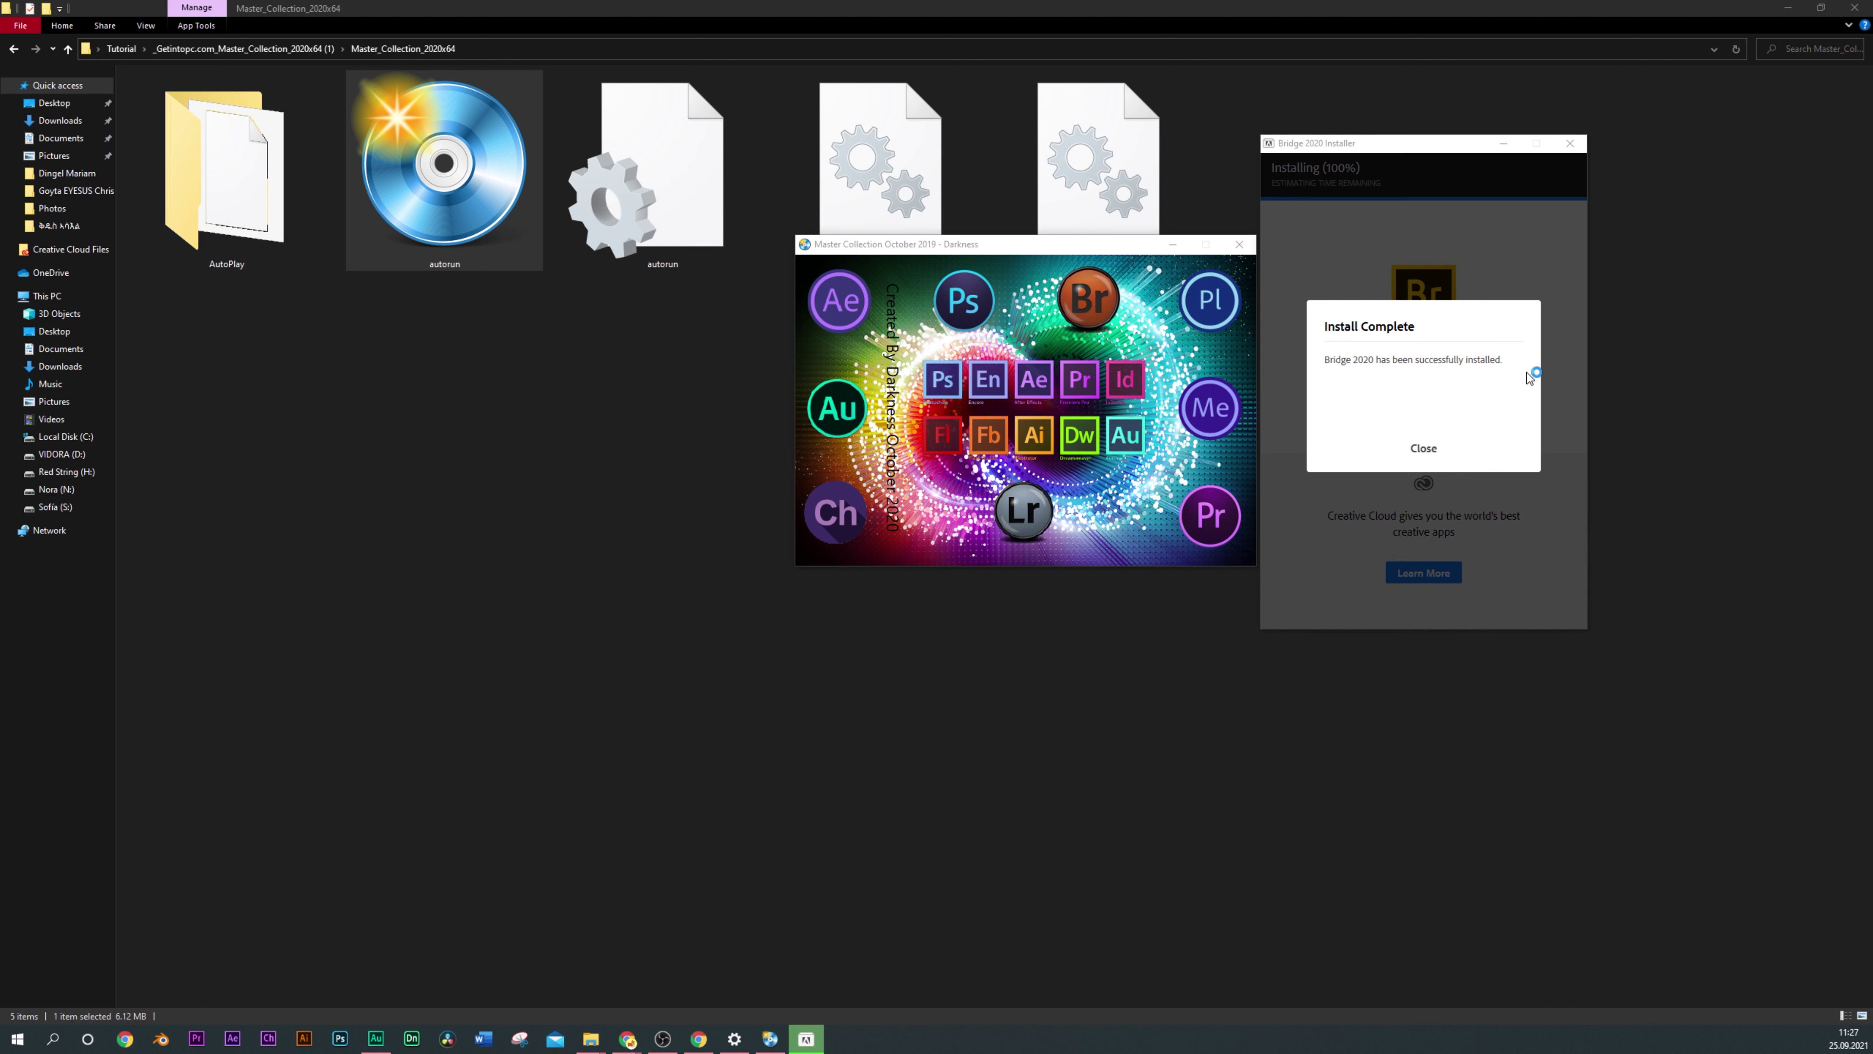
{"action": "left_click", "coordinate": [1424, 449]}
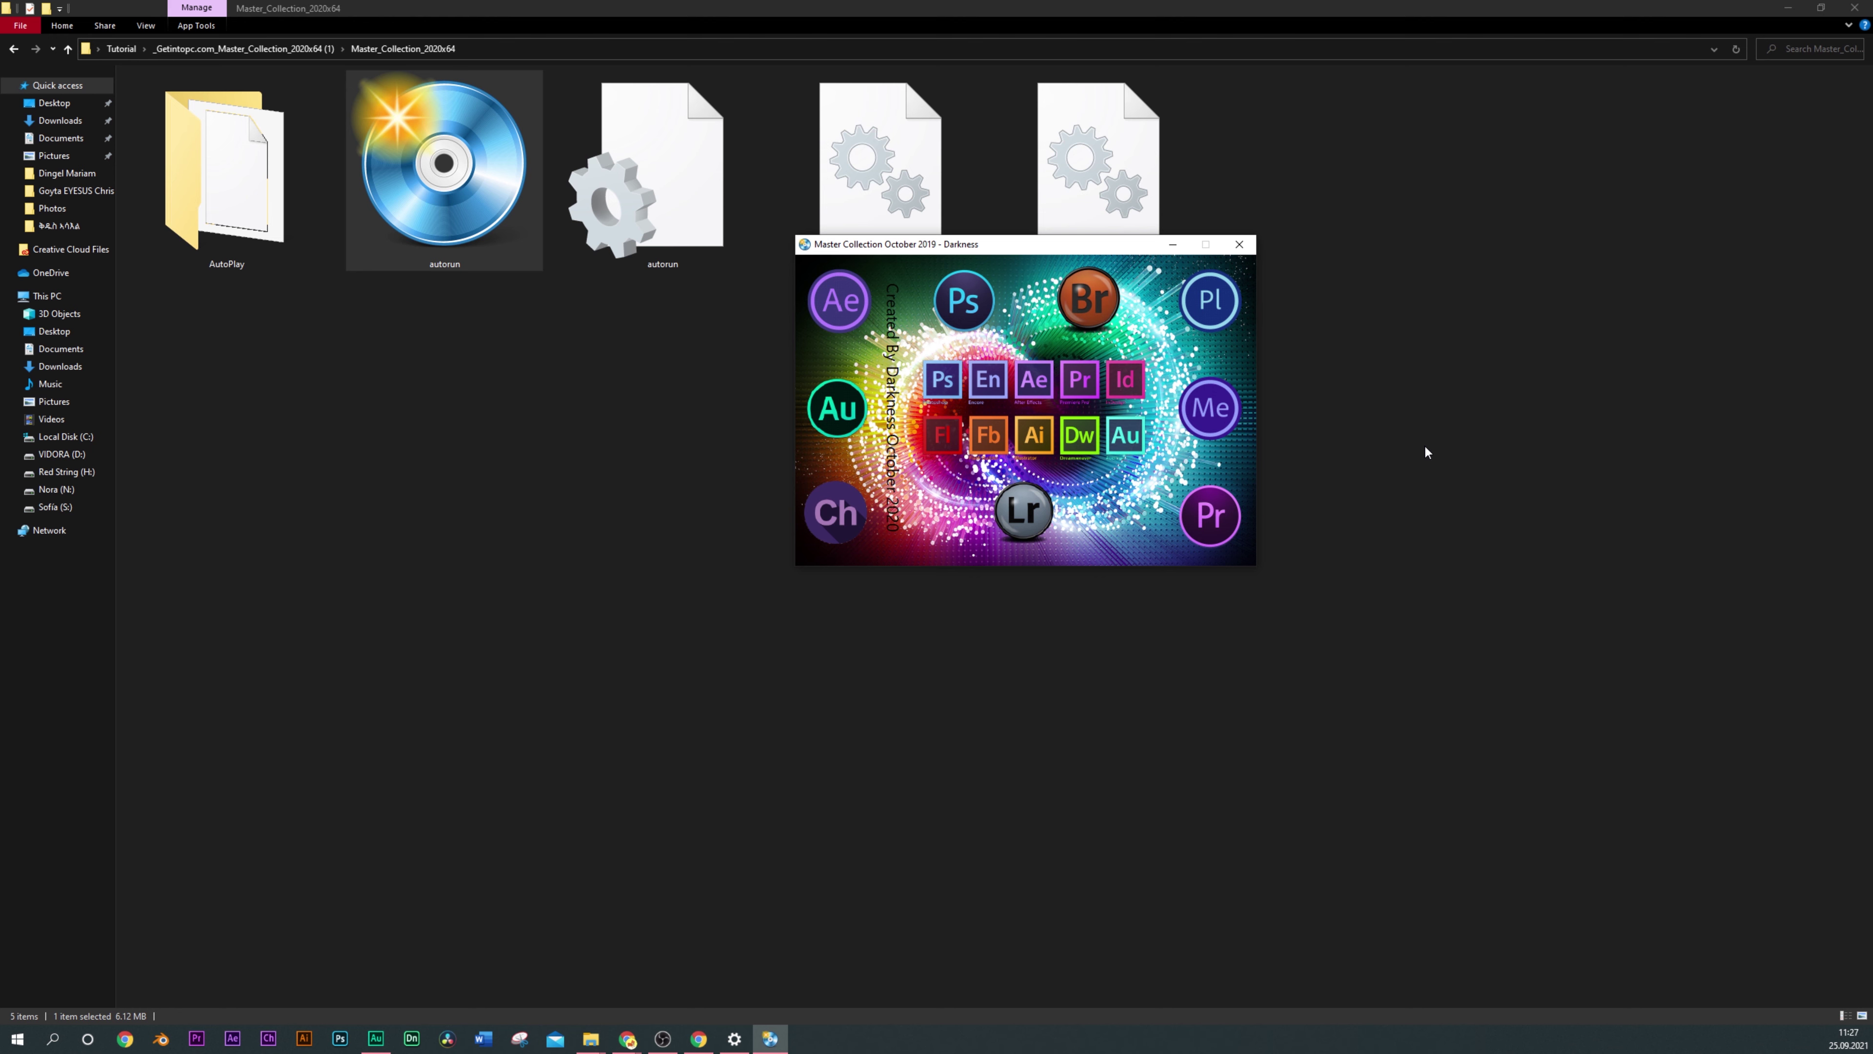